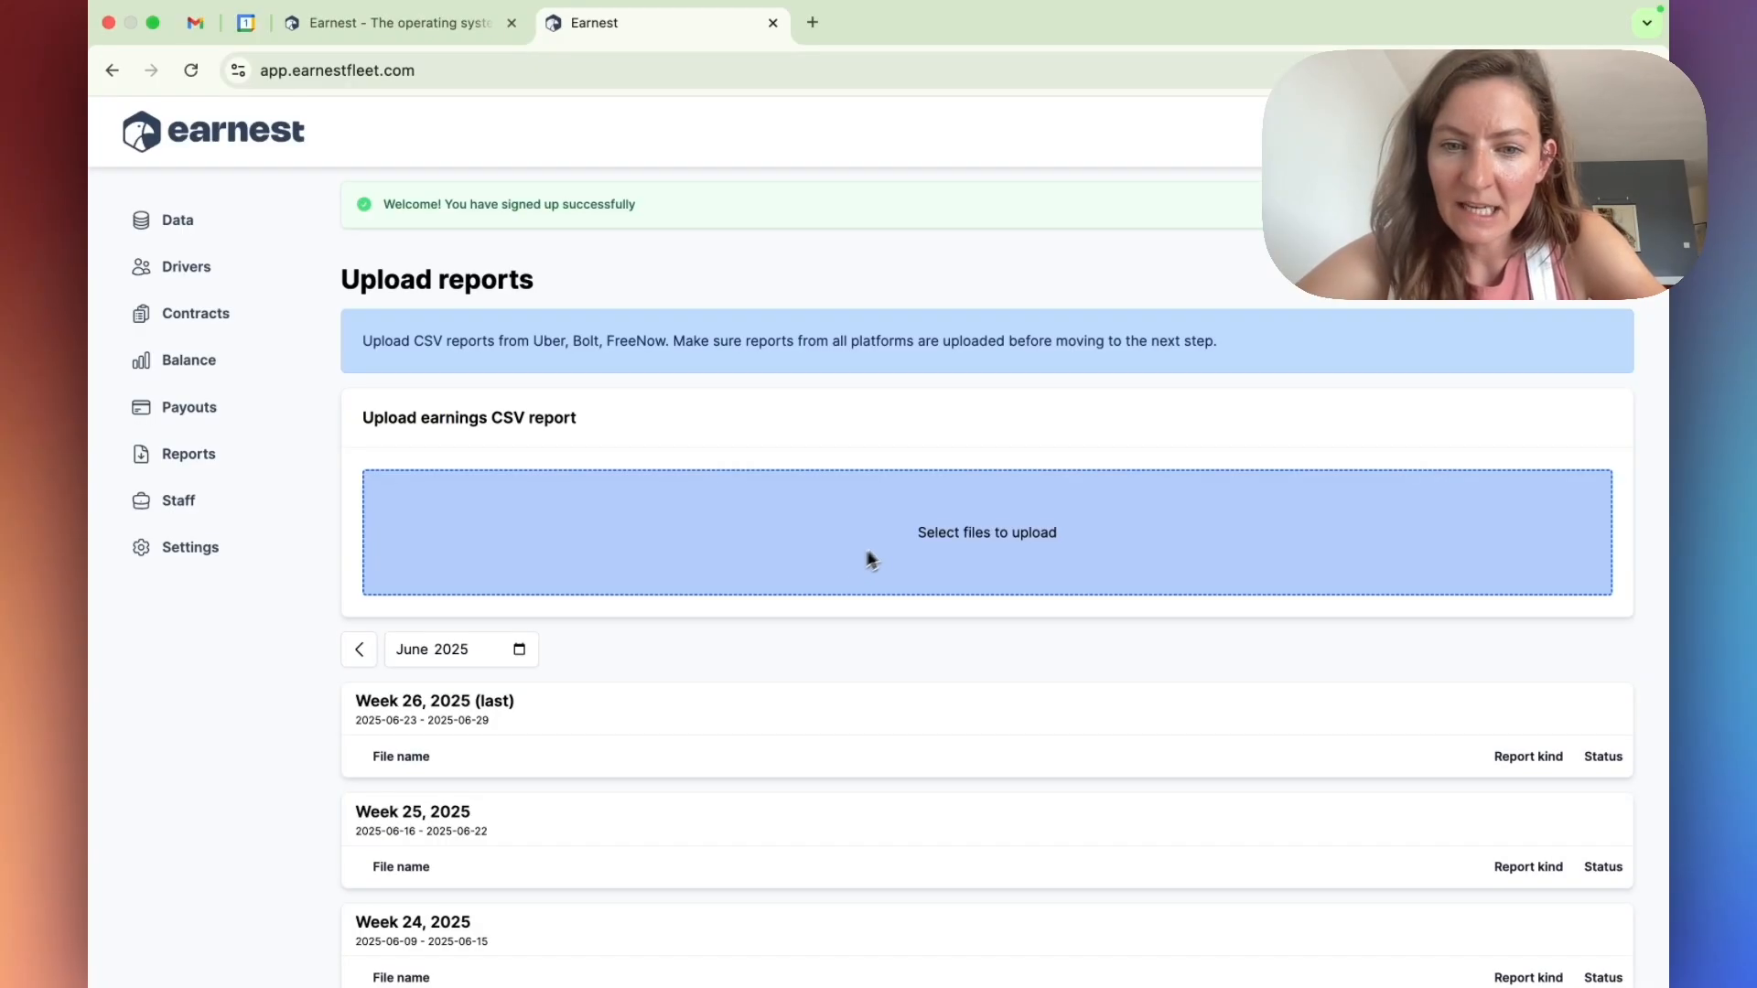
Upload the Bolt, FreeNow and Uber earnings CSV reports for week 26 of 2025 and confirm them all
click(887, 538)
drag(824, 564, 794, 393)
key(Return)
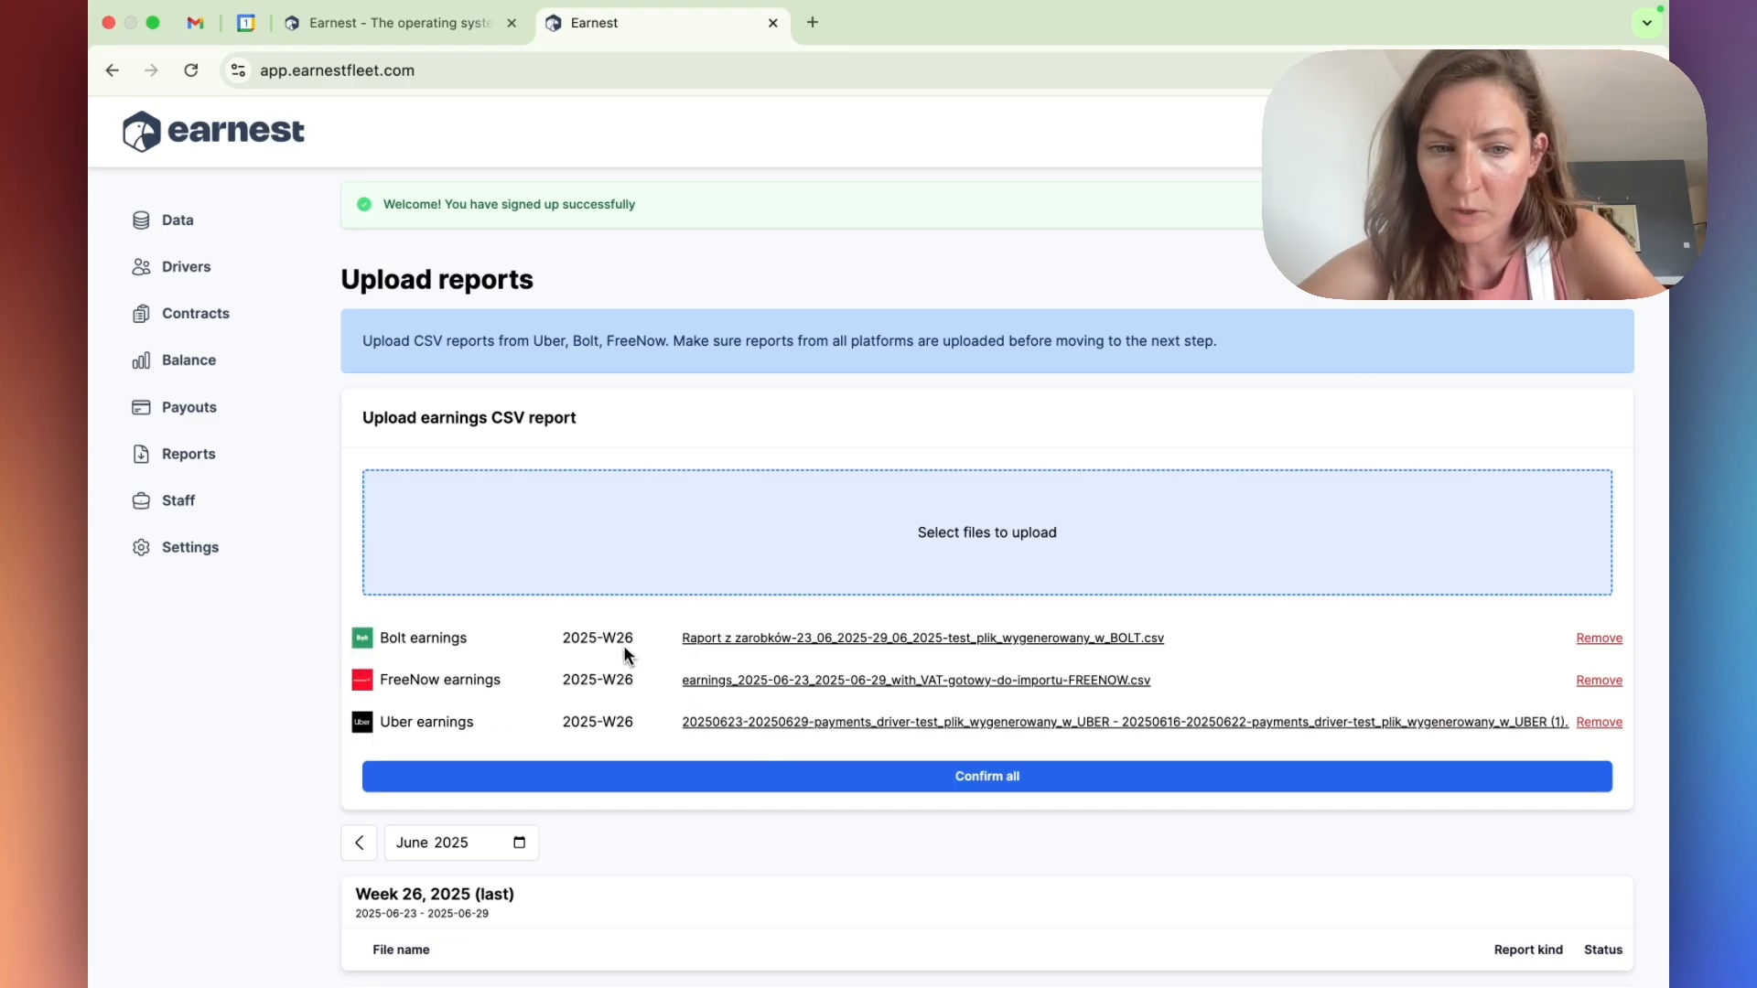
click(809, 773)
scroll(809, 778, down, 3)
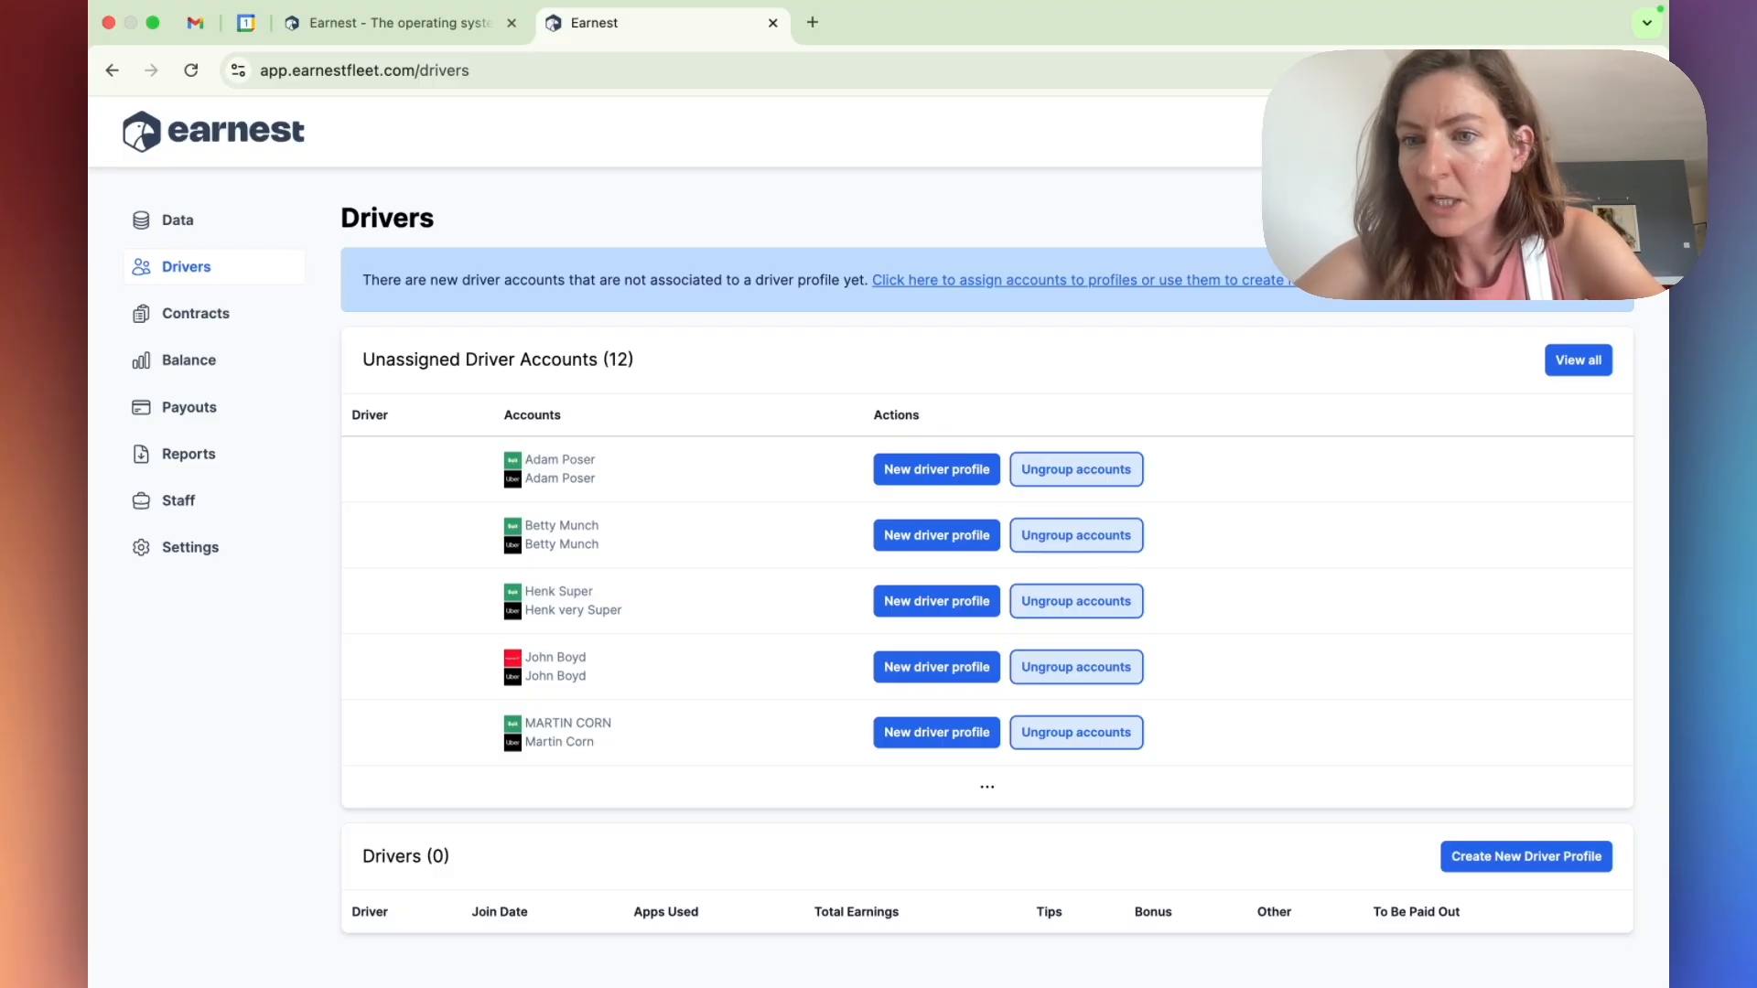
Create driver profiles from the first two matched Bolt and Uber account pairs among the unassigned driver accounts
click(1576, 360)
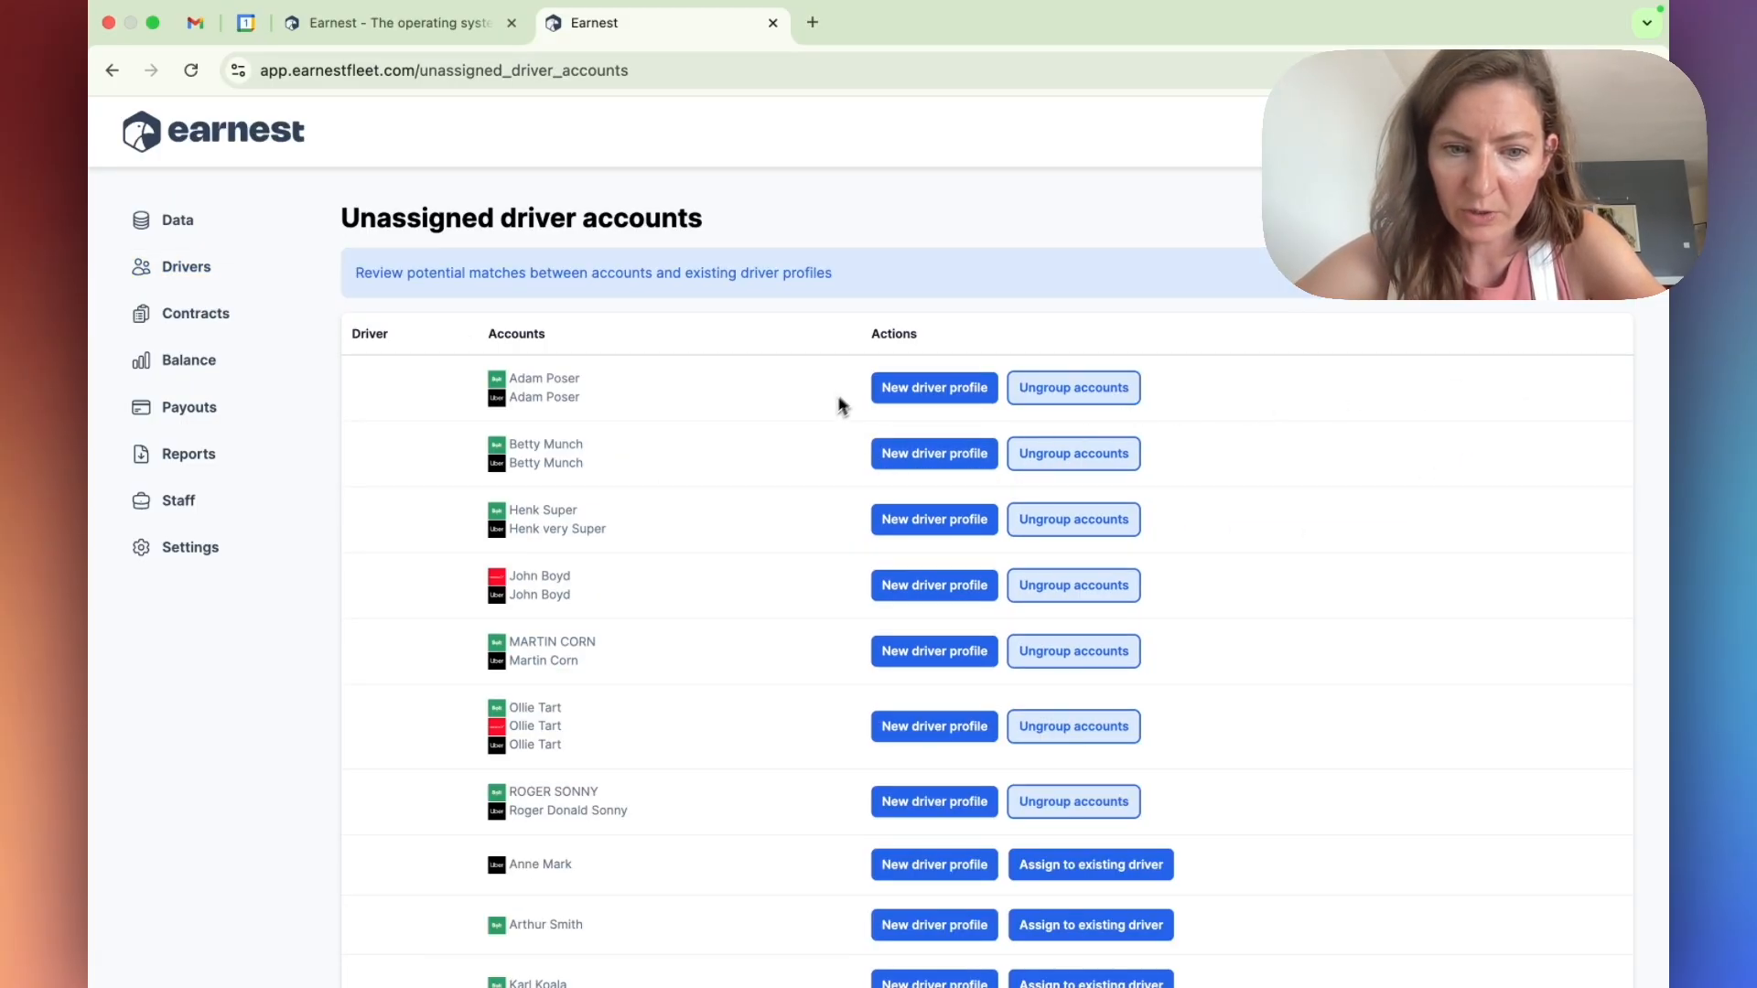
click(885, 385)
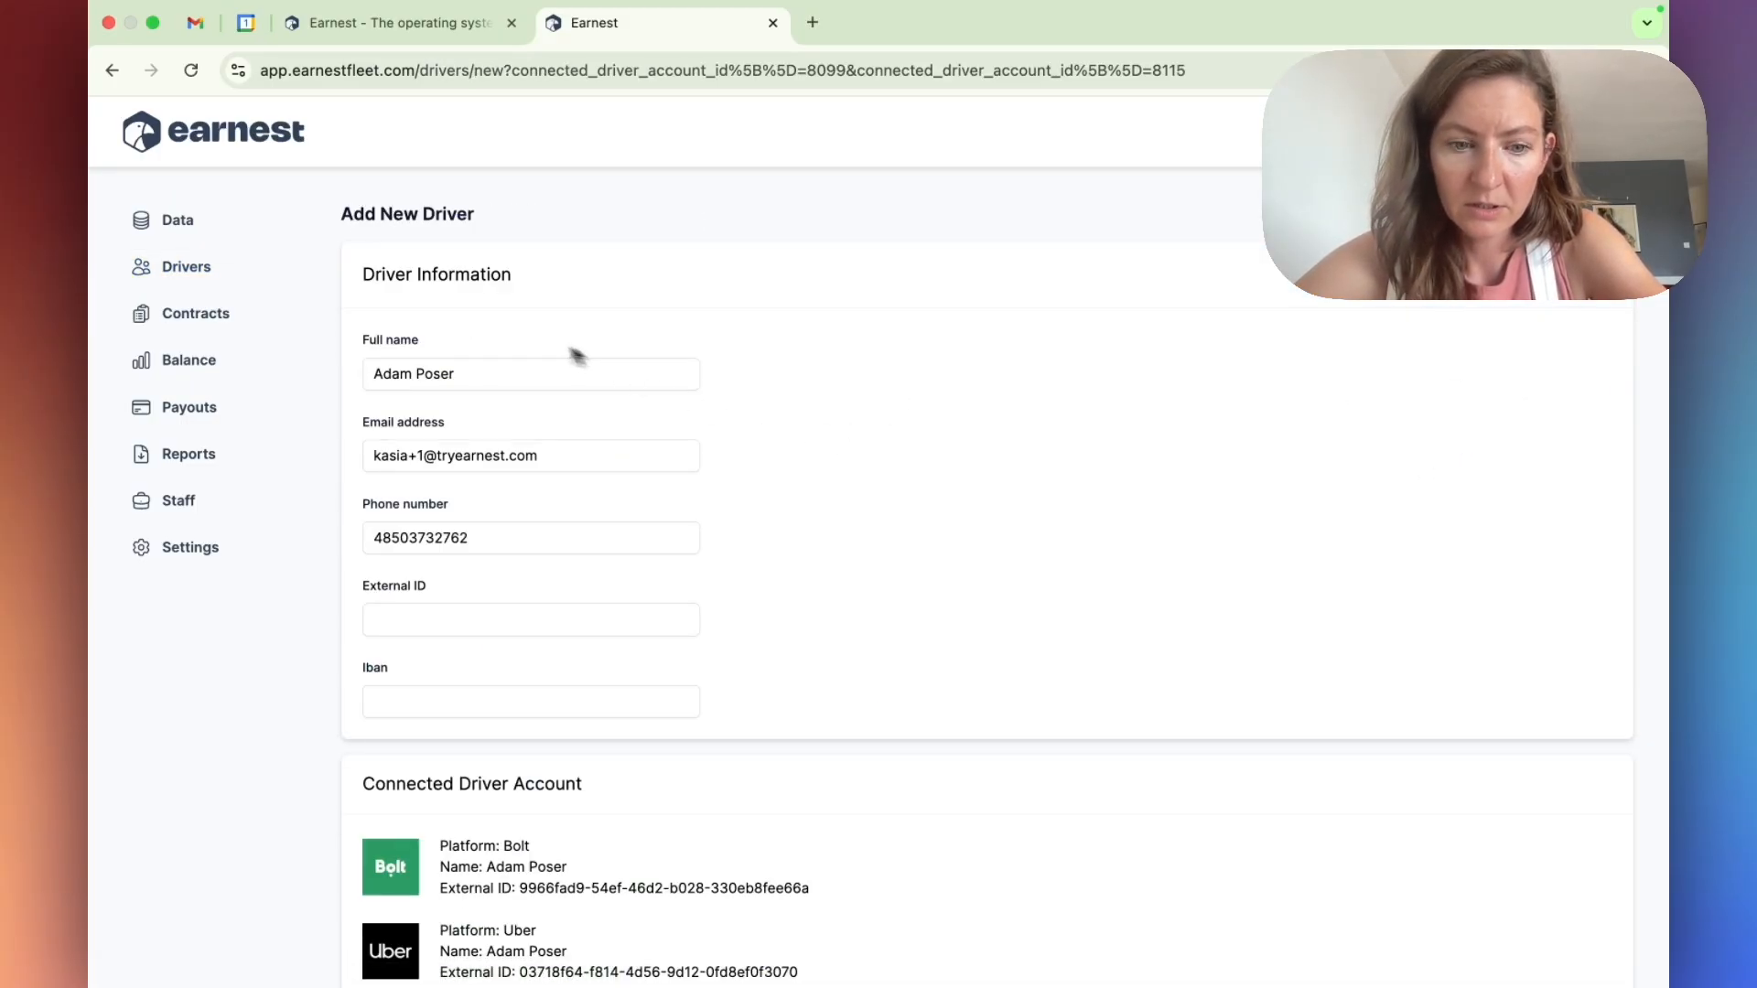
scroll(522, 668, down, 1)
click(941, 951)
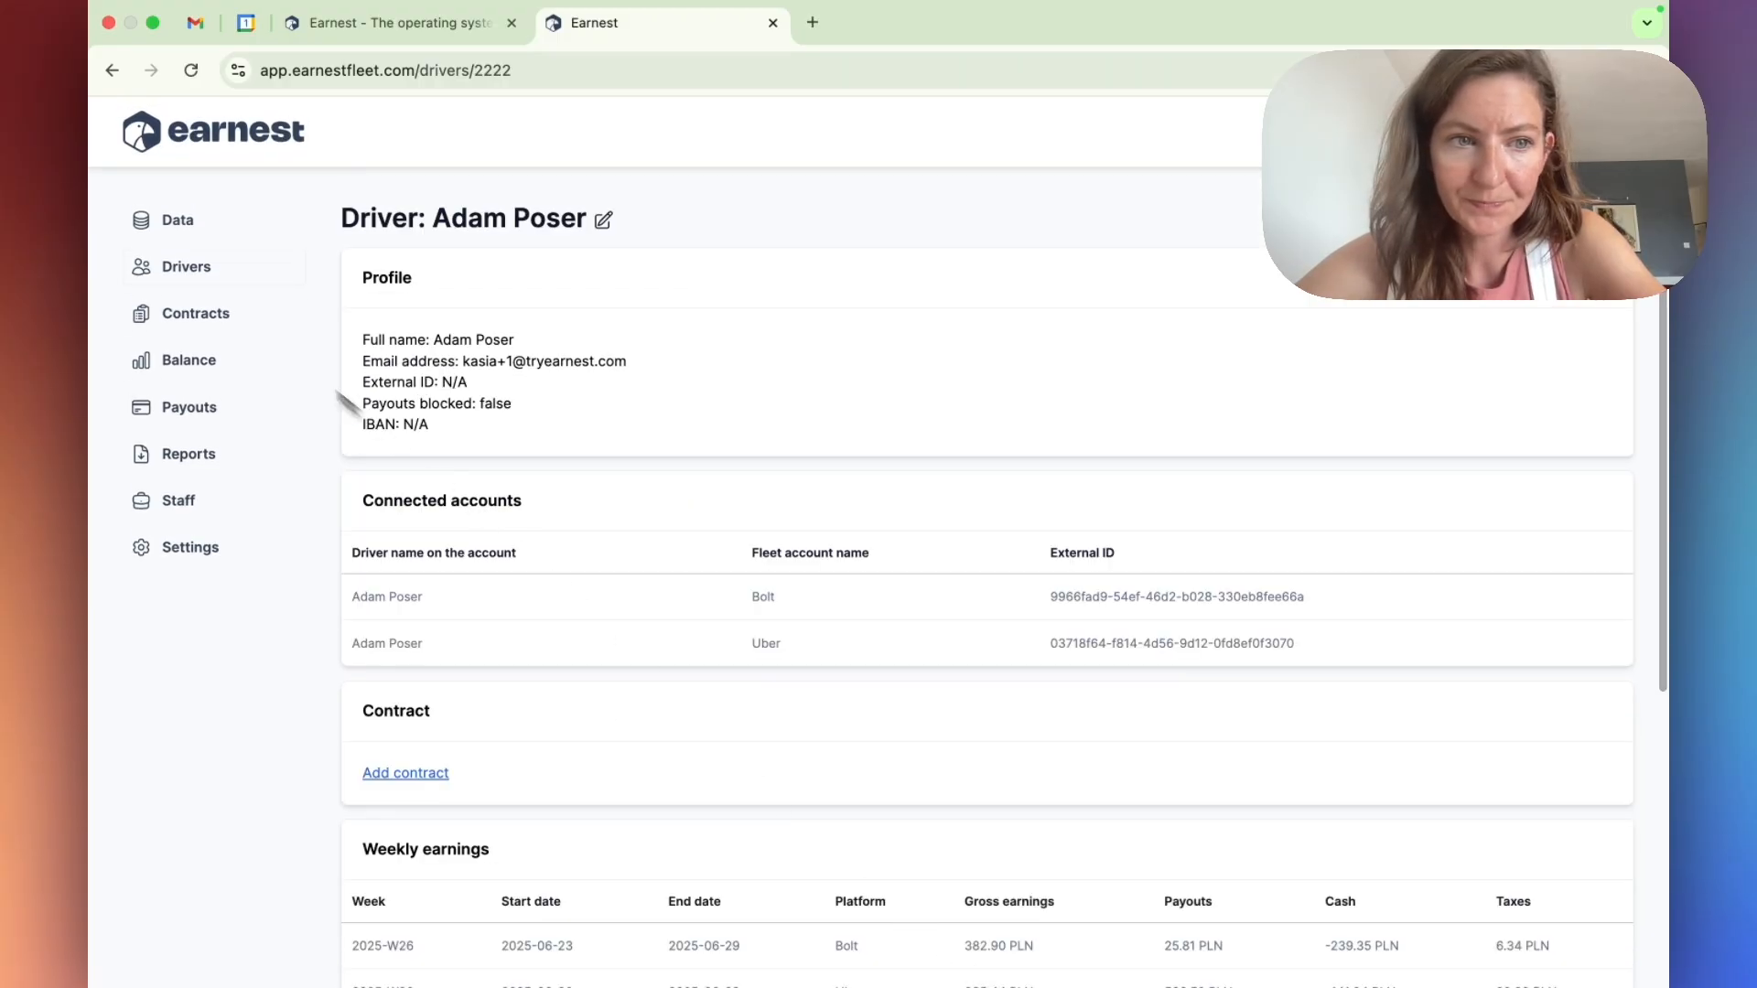
click(192, 266)
click(882, 470)
scroll(933, 732, down, 2)
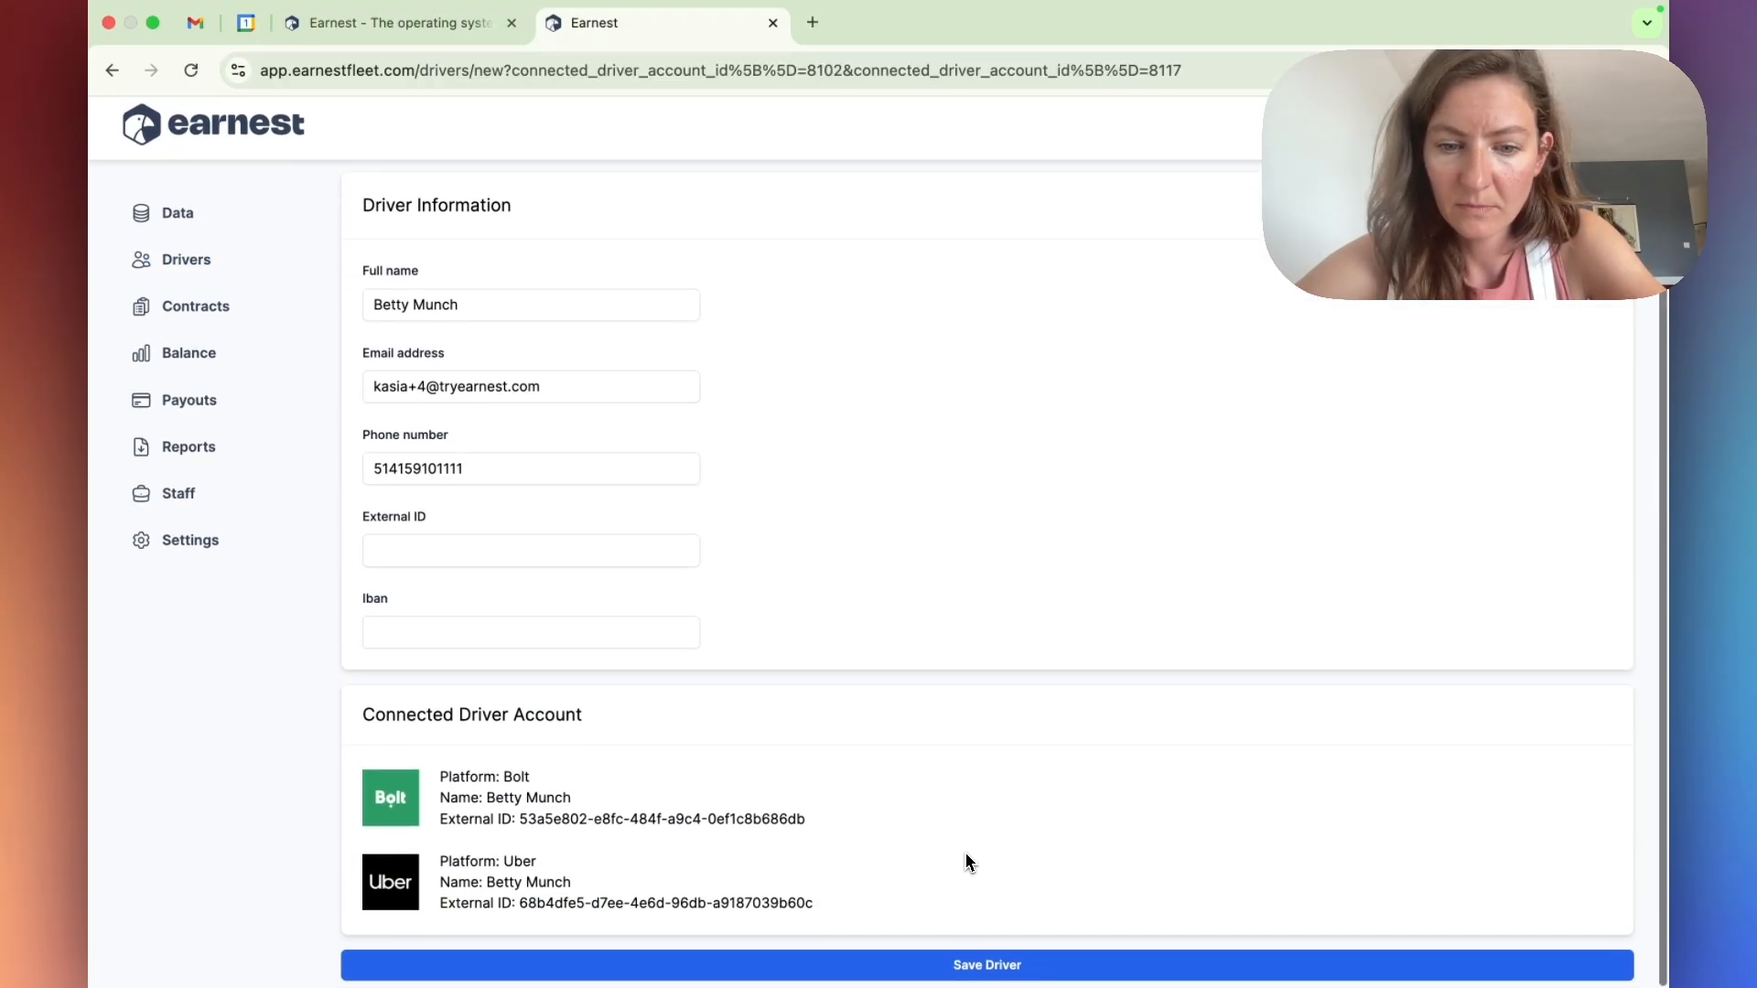
click(958, 968)
Create driver profiles from the next unassigned Bolt and Uber account pair and from the FreeNow and Uber pair
click(191, 270)
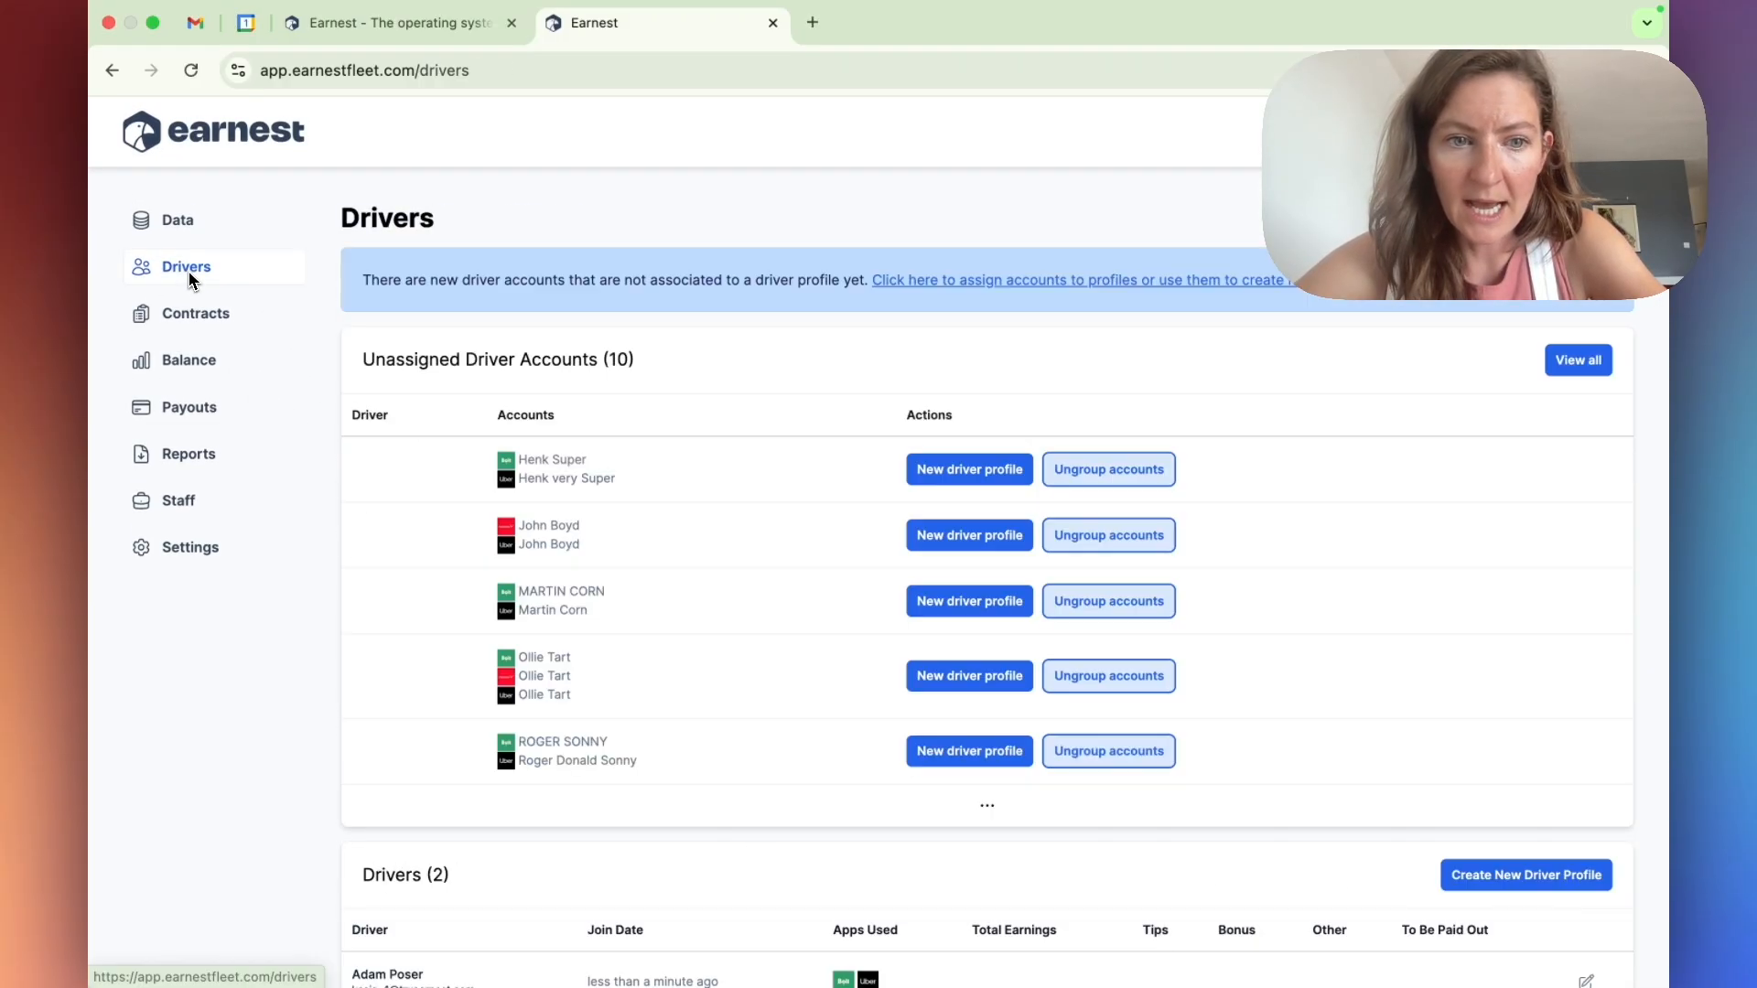
click(968, 470)
scroll(1004, 720, down, 1)
scroll(1003, 719, down, 1)
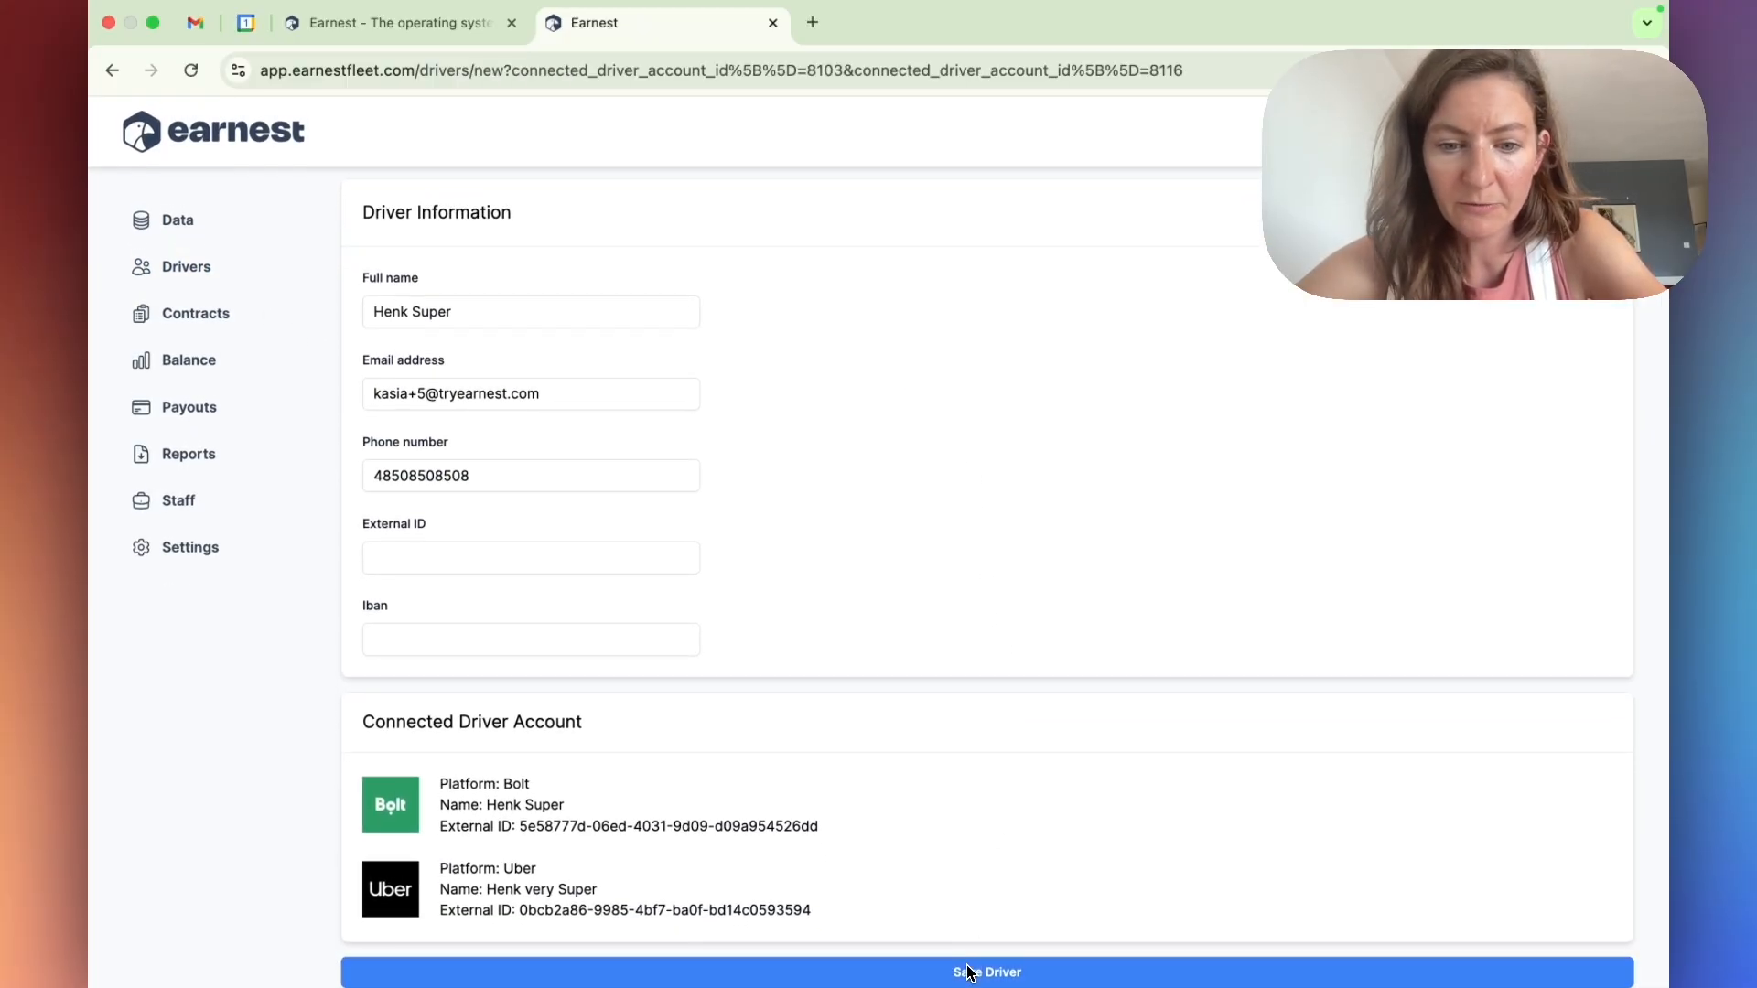
click(962, 967)
click(179, 265)
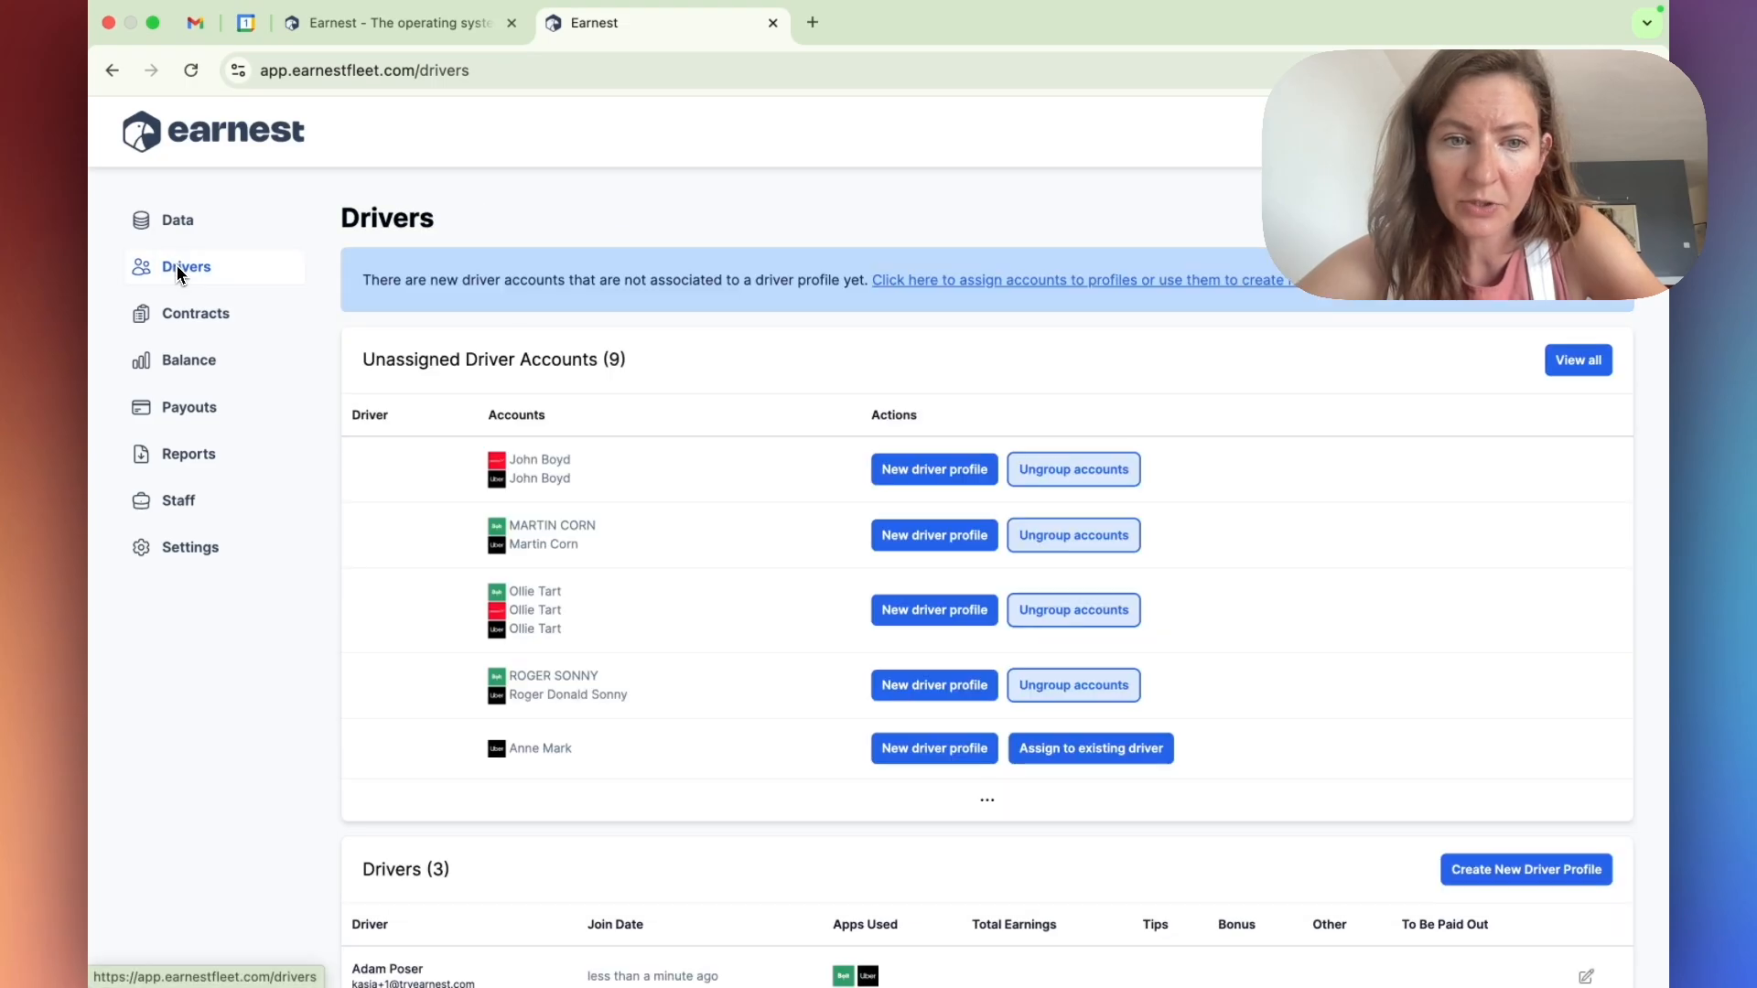
click(934, 469)
scroll(1004, 824, down, 1)
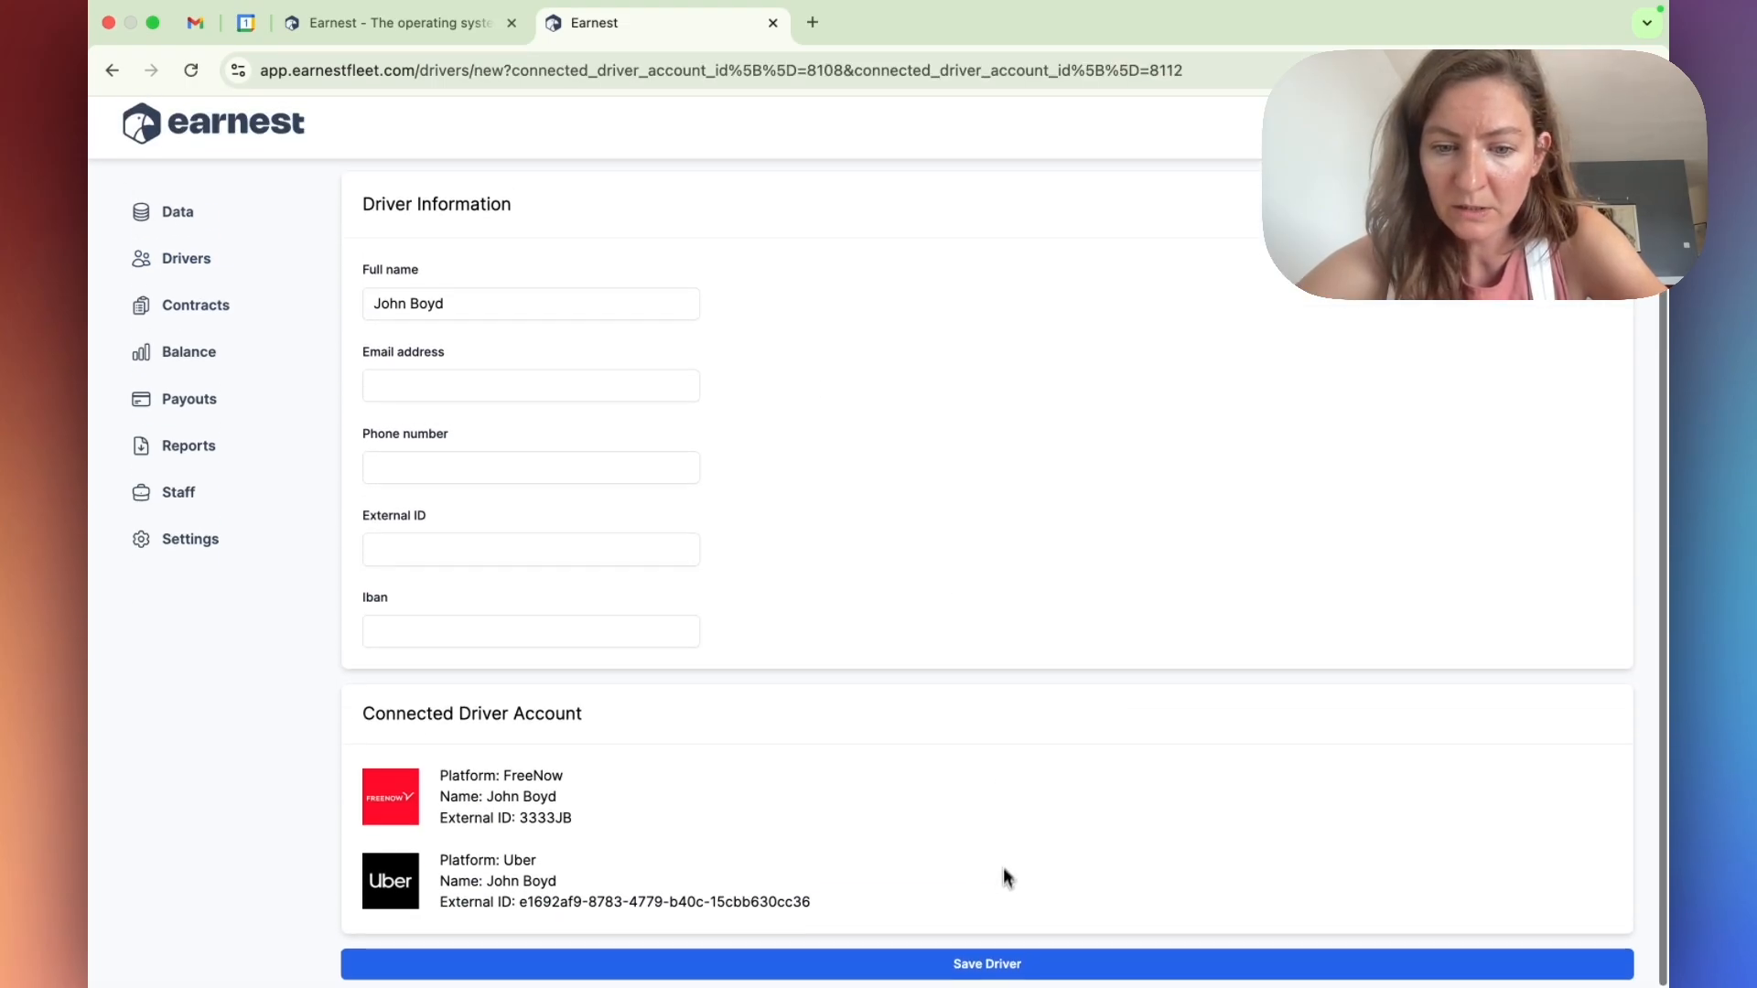
click(987, 966)
Create driver profiles from the next Bolt and Uber account pair and from the group combining Bolt, FreeNow and Uber accounts
click(179, 266)
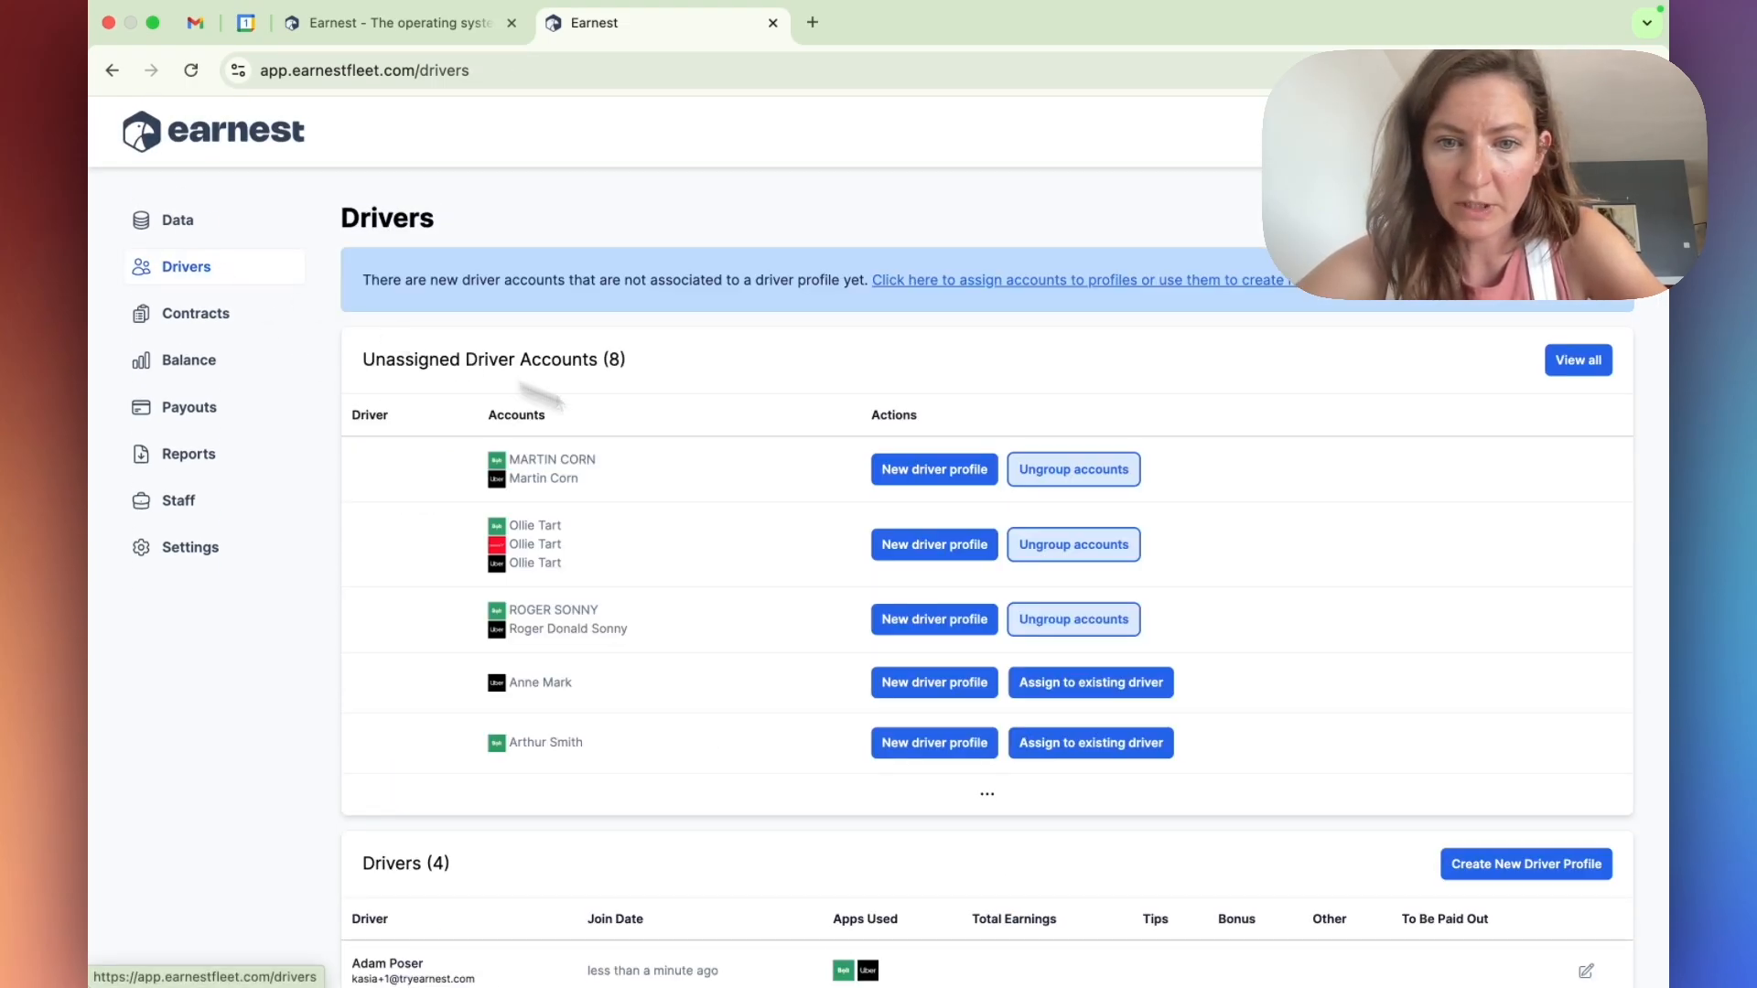
click(940, 483)
scroll(989, 811, down, 2)
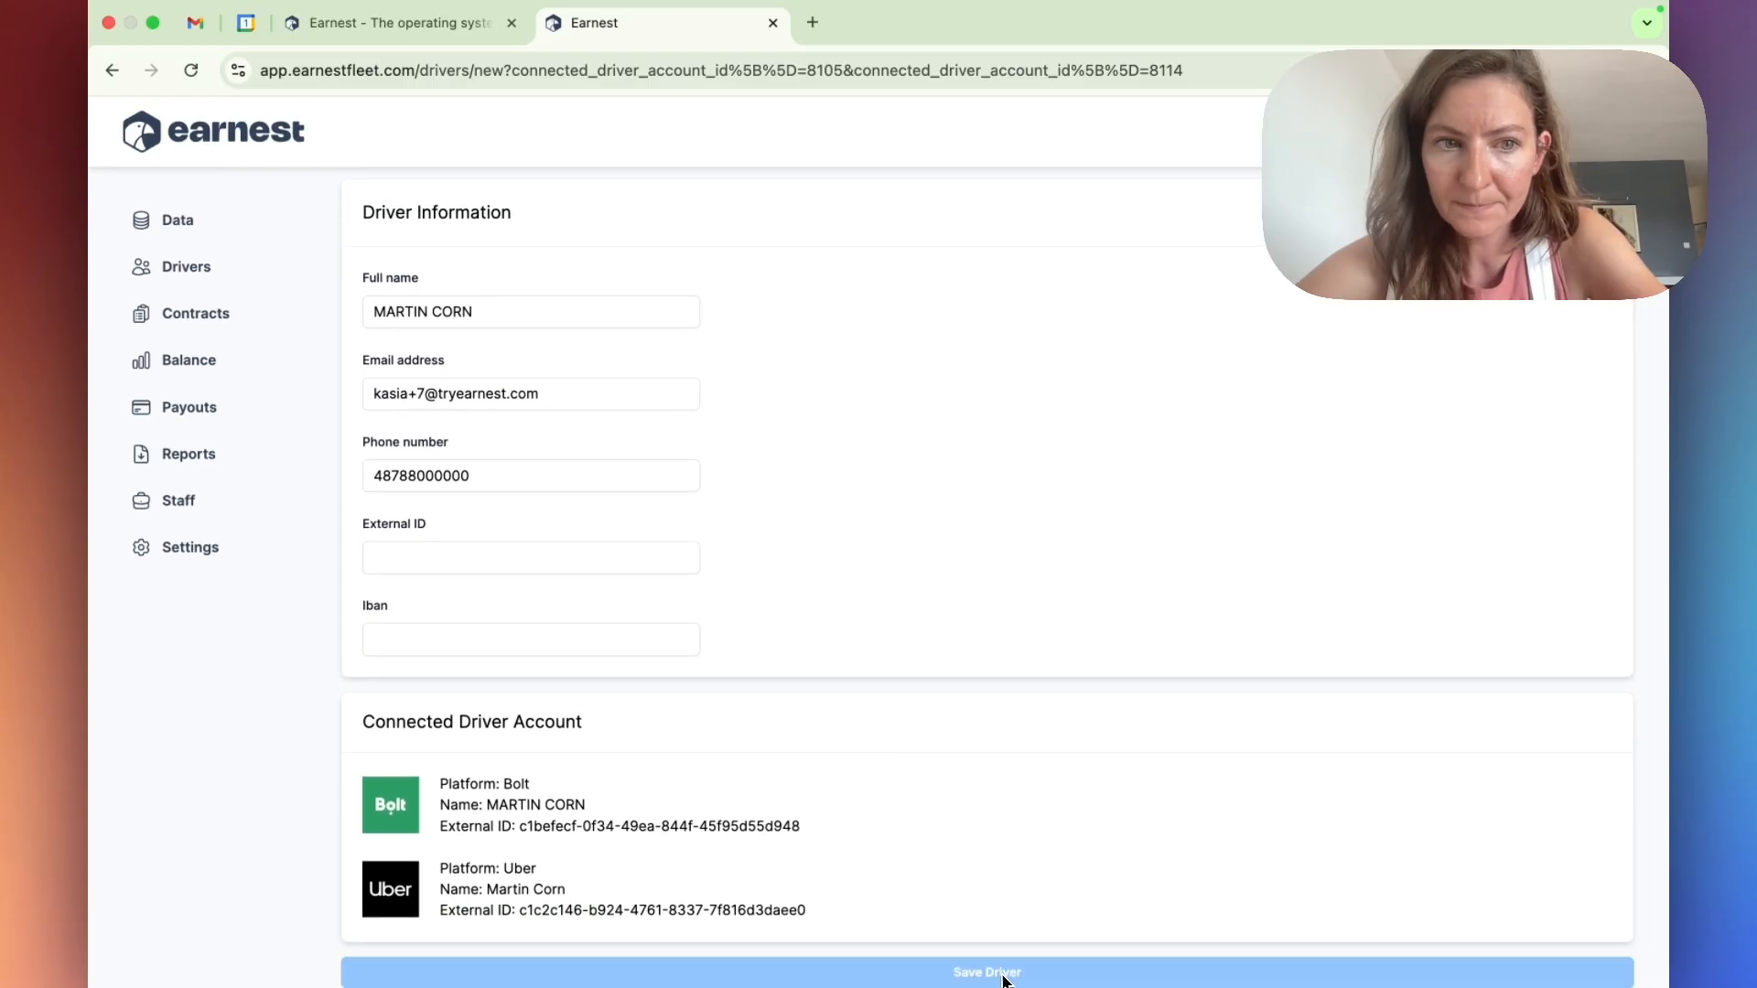
click(1003, 976)
click(210, 272)
click(932, 476)
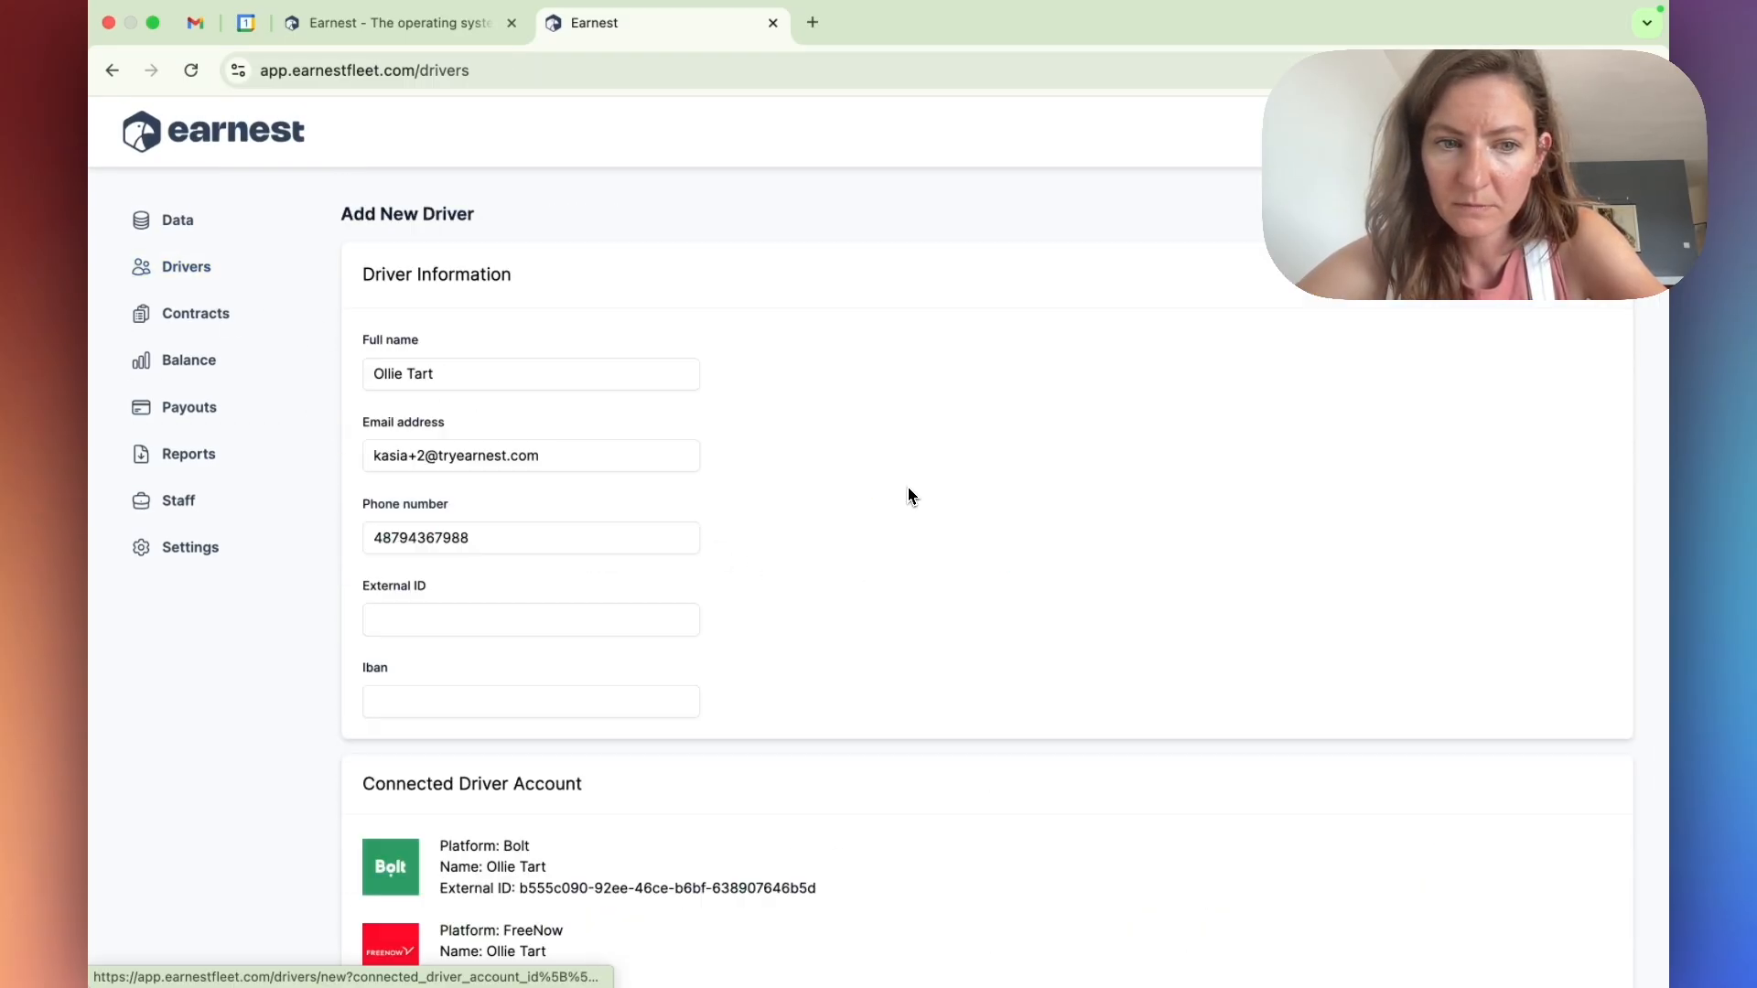
scroll(1005, 811, down, 2)
click(998, 970)
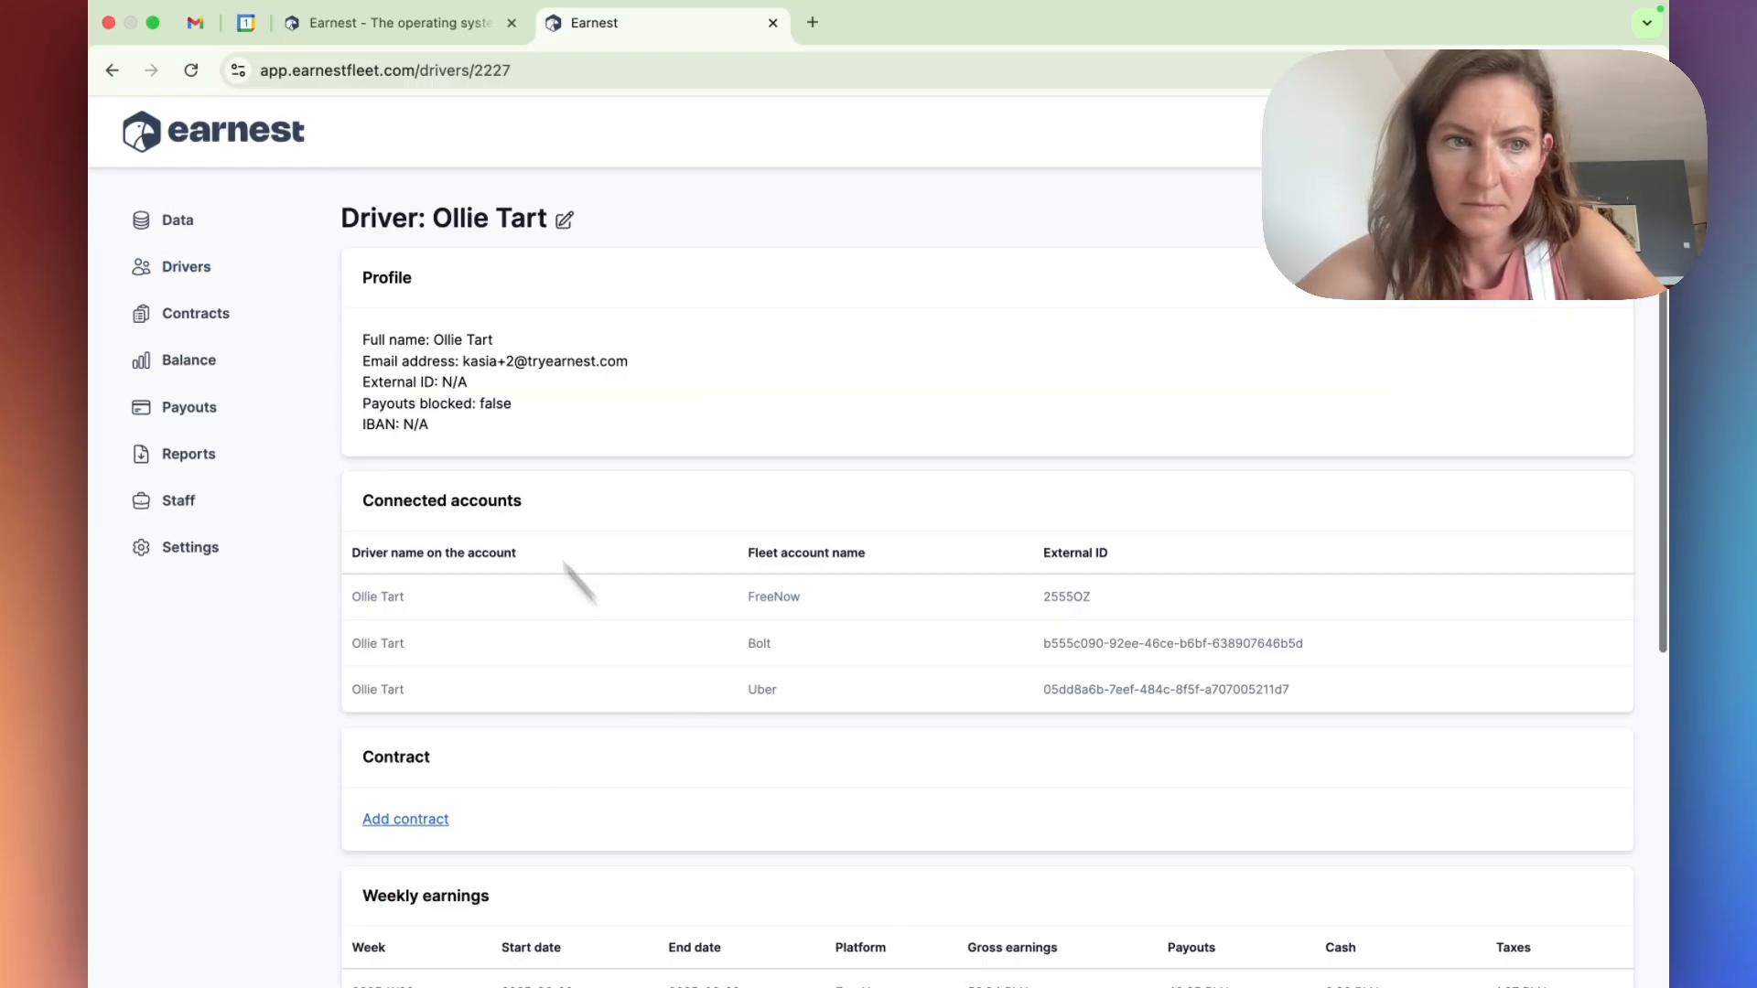
Create a driver profile from the last grouped Bolt and Uber account pair in the unassigned list
click(244, 264)
click(929, 474)
scroll(933, 773, down, 2)
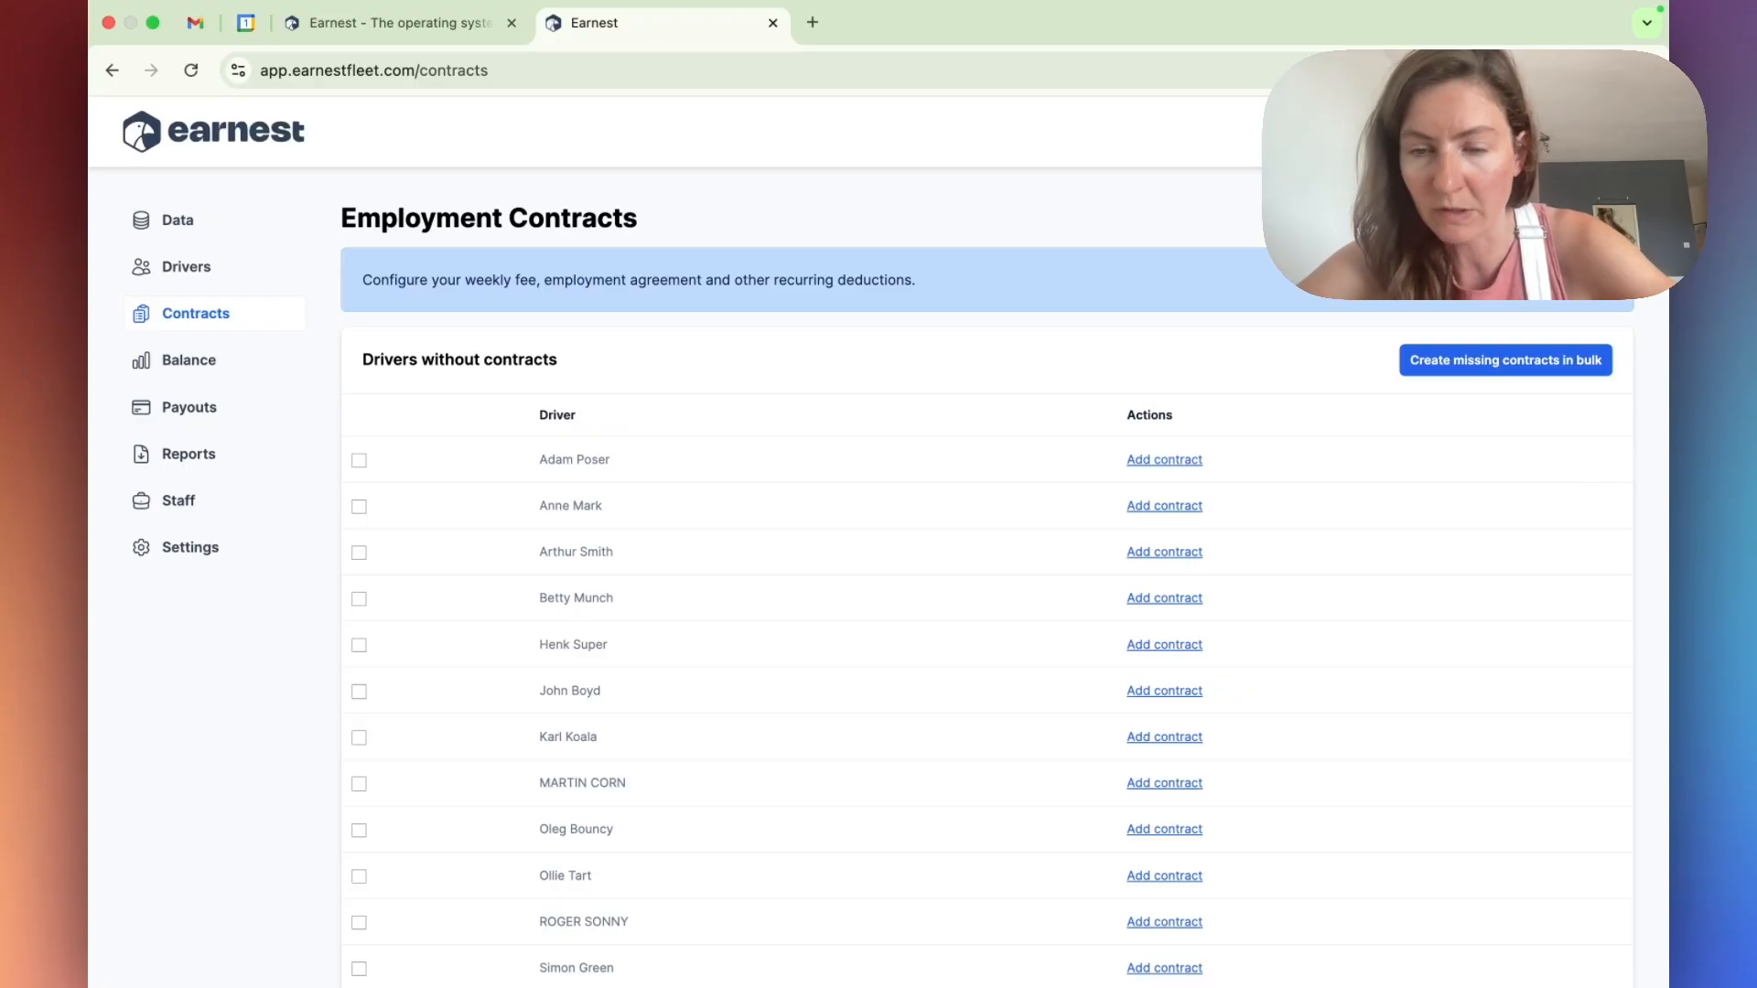
Start creating the missing contracts in bulk with VAT offset disabled and B2B as the contract type
click(1445, 365)
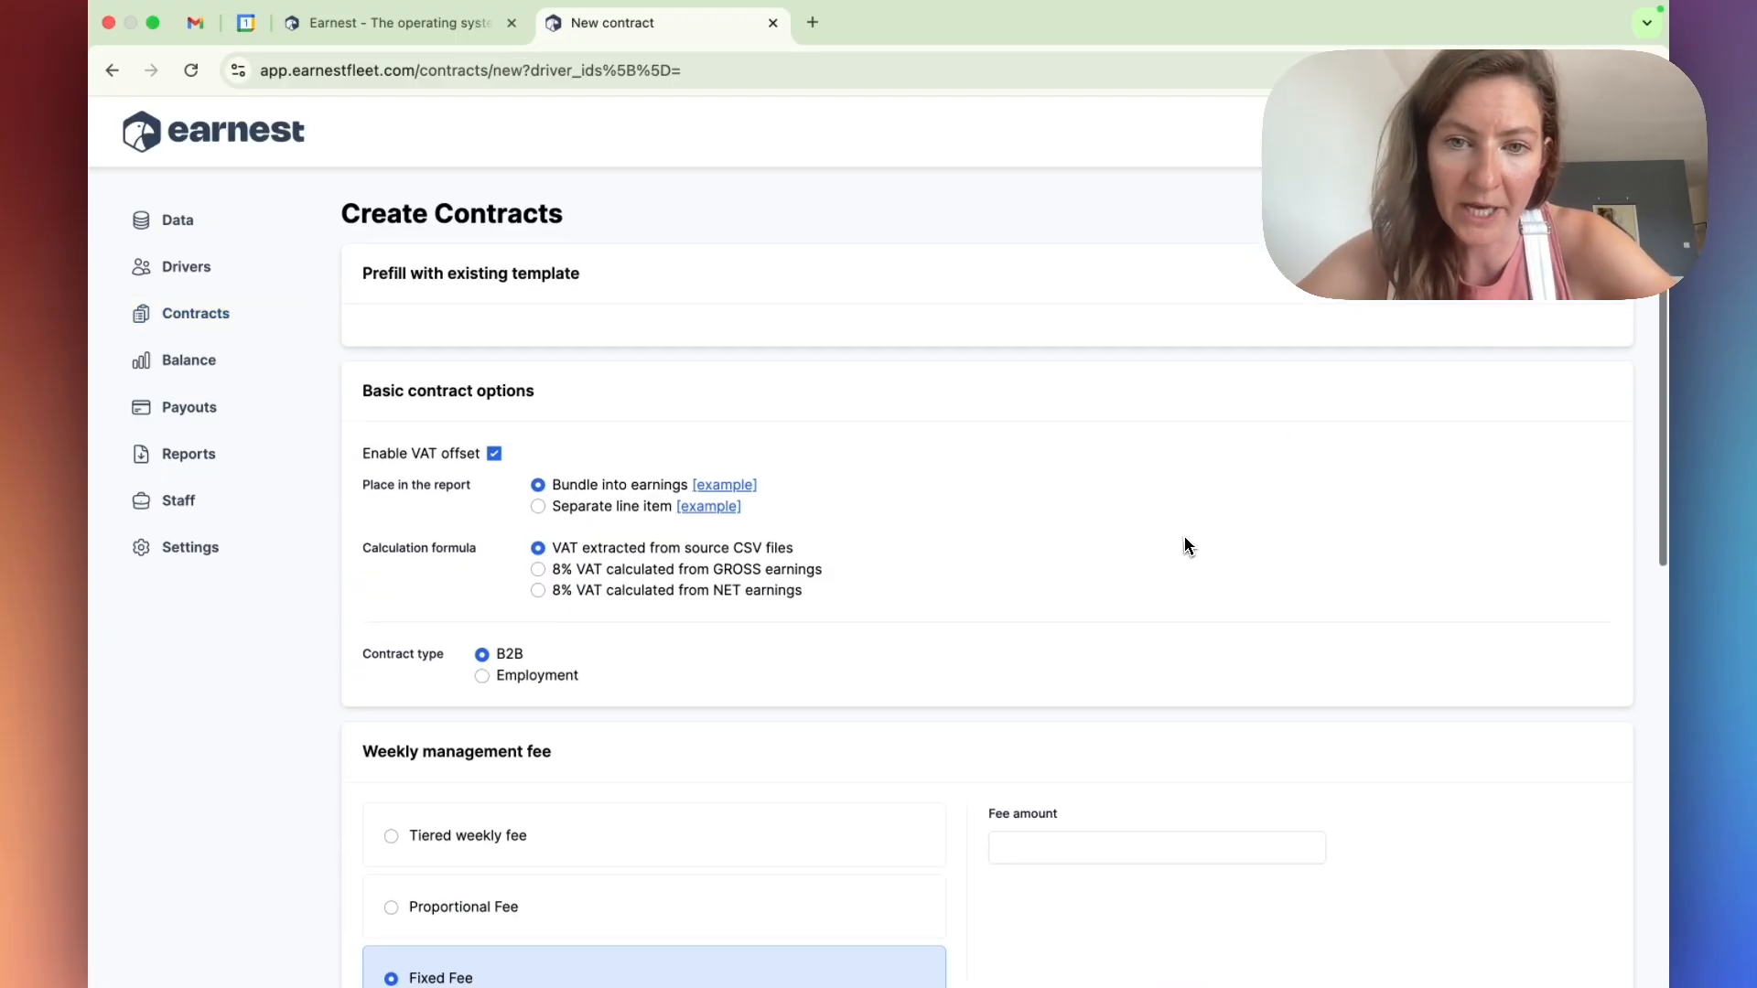
scroll(1185, 537, down, 3)
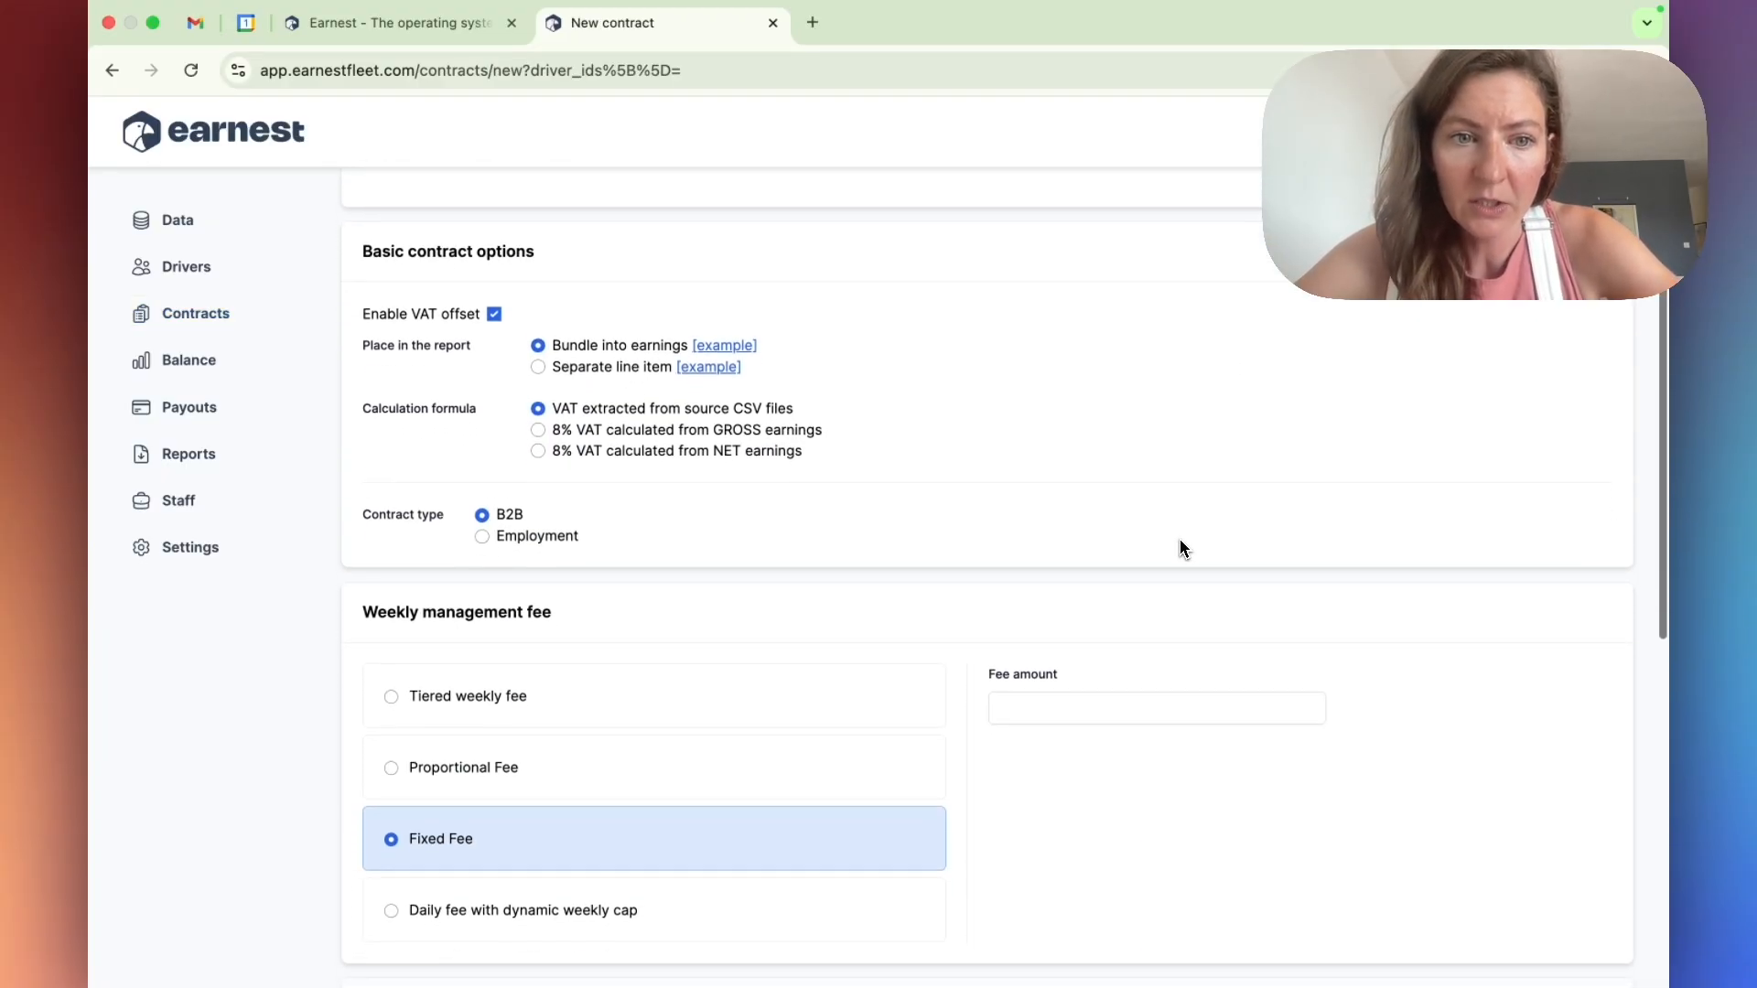
click(494, 315)
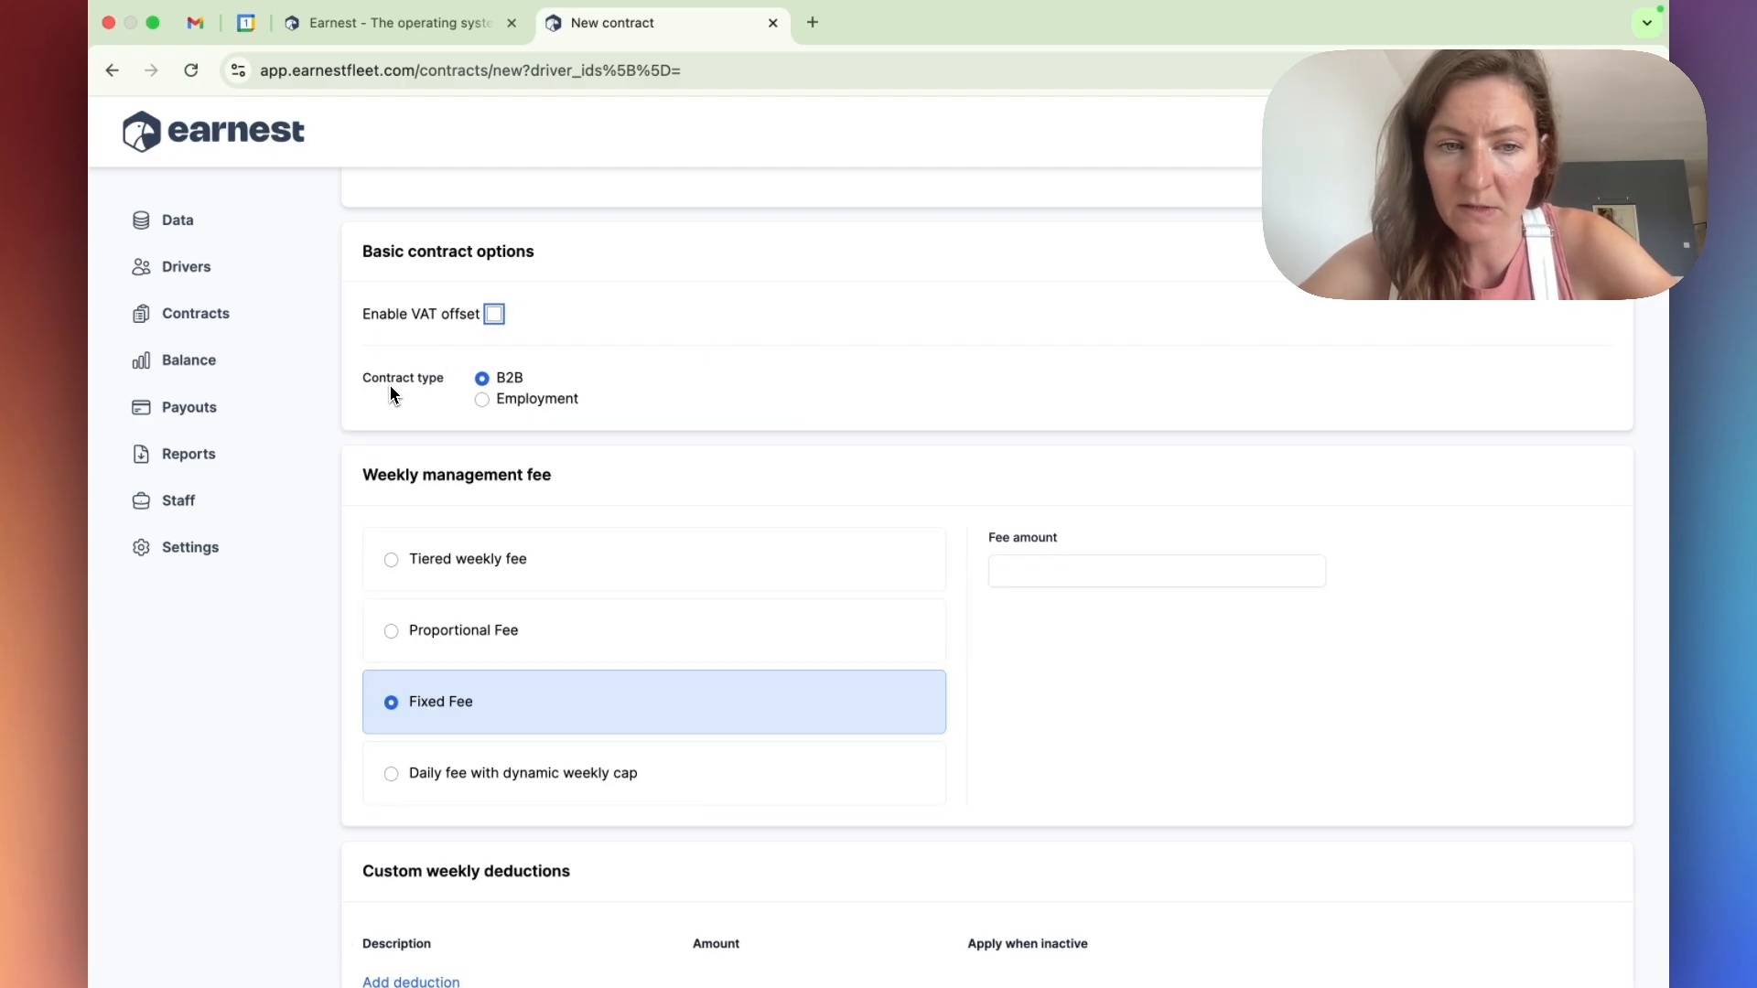
click(481, 403)
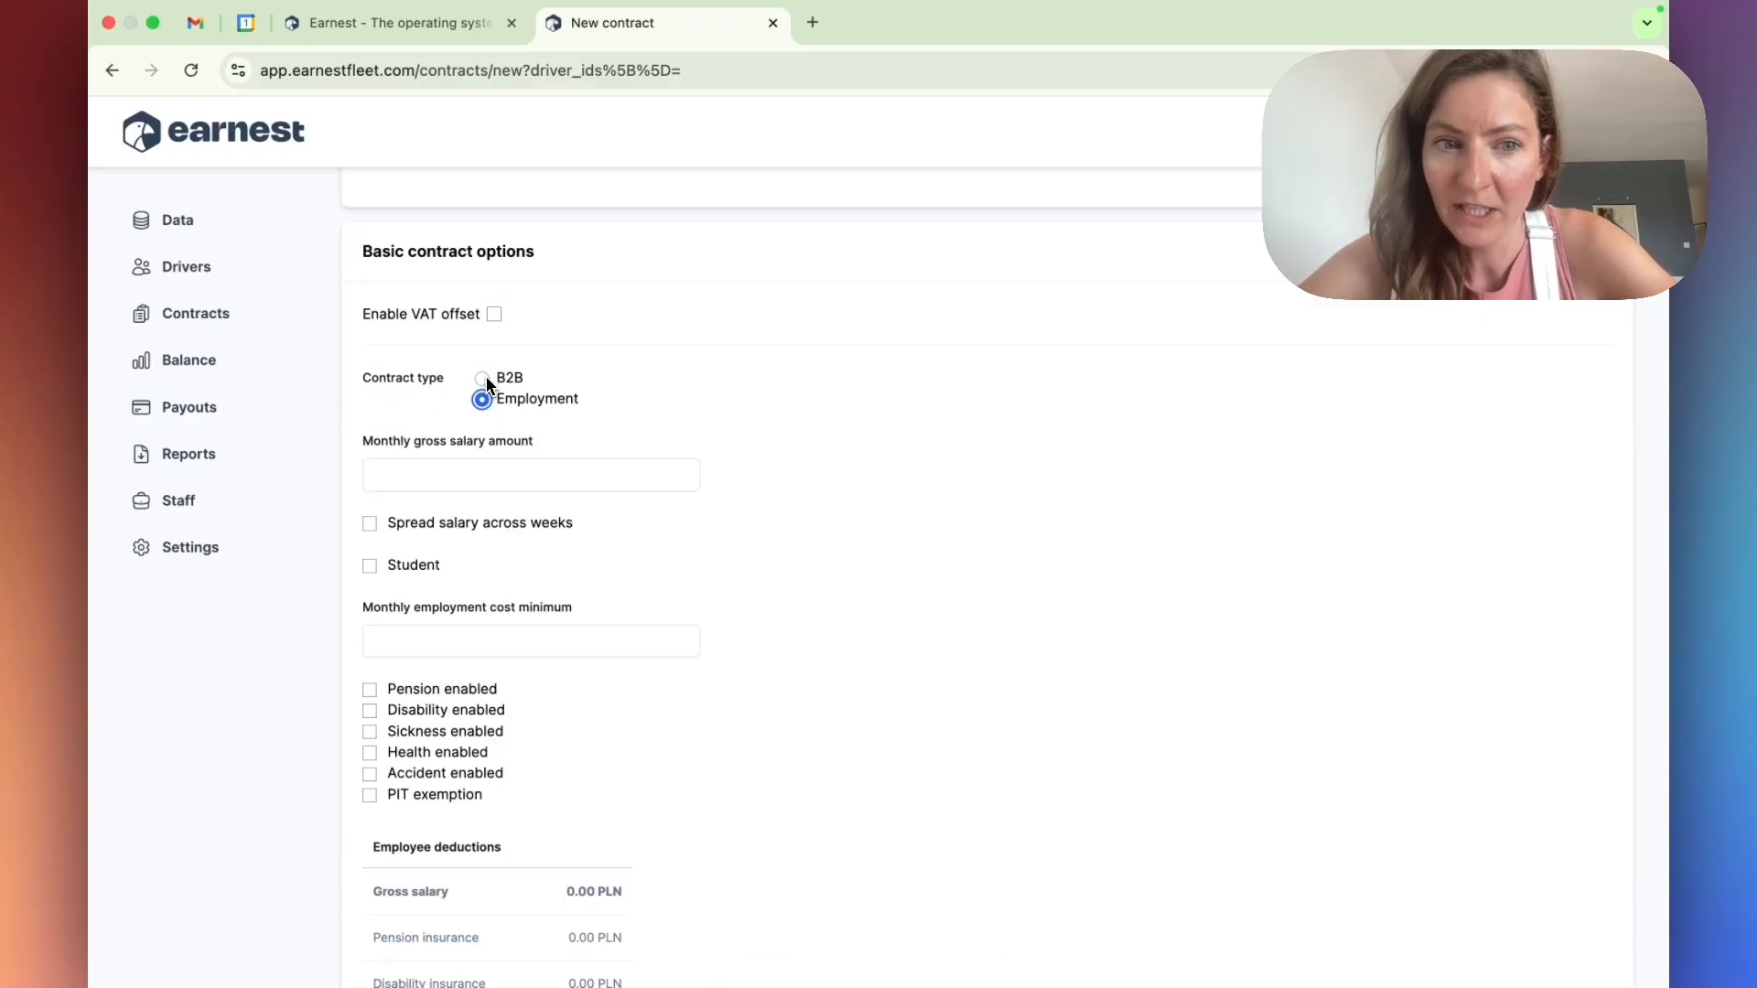
click(483, 379)
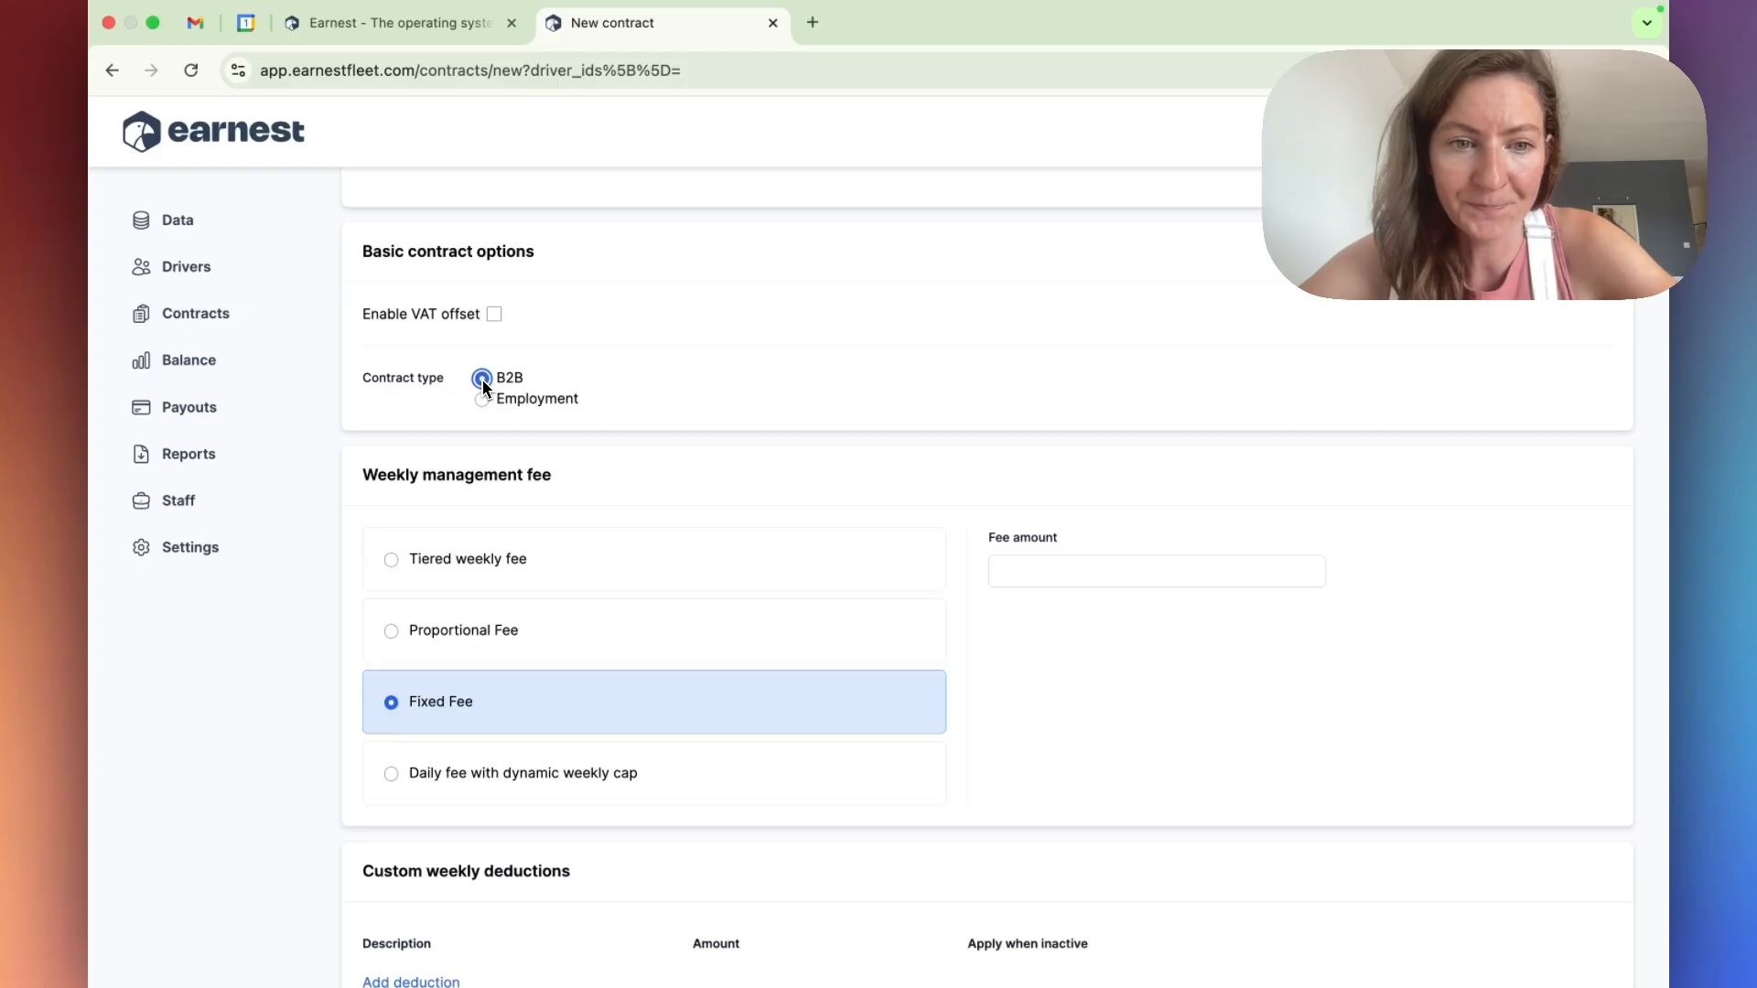
Set the weekly management fee to a proportional fee with a rate of 20.0%
scroll(600, 439, down, 1)
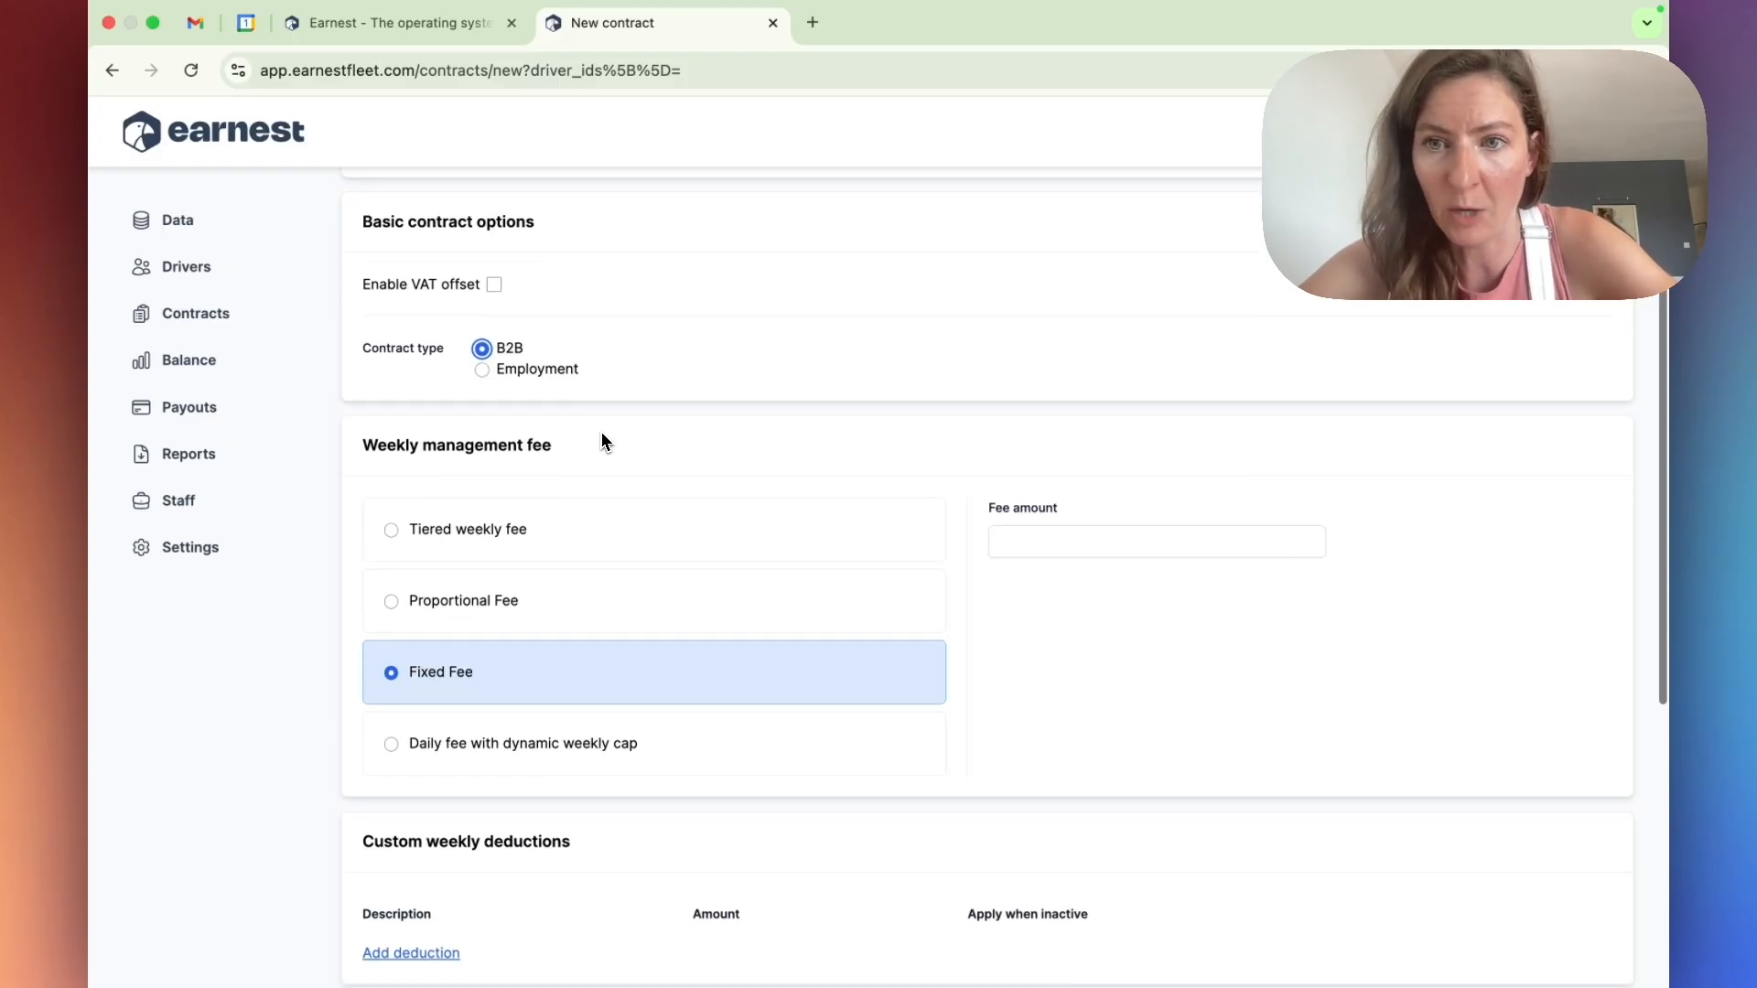
scroll(602, 441, down, 1)
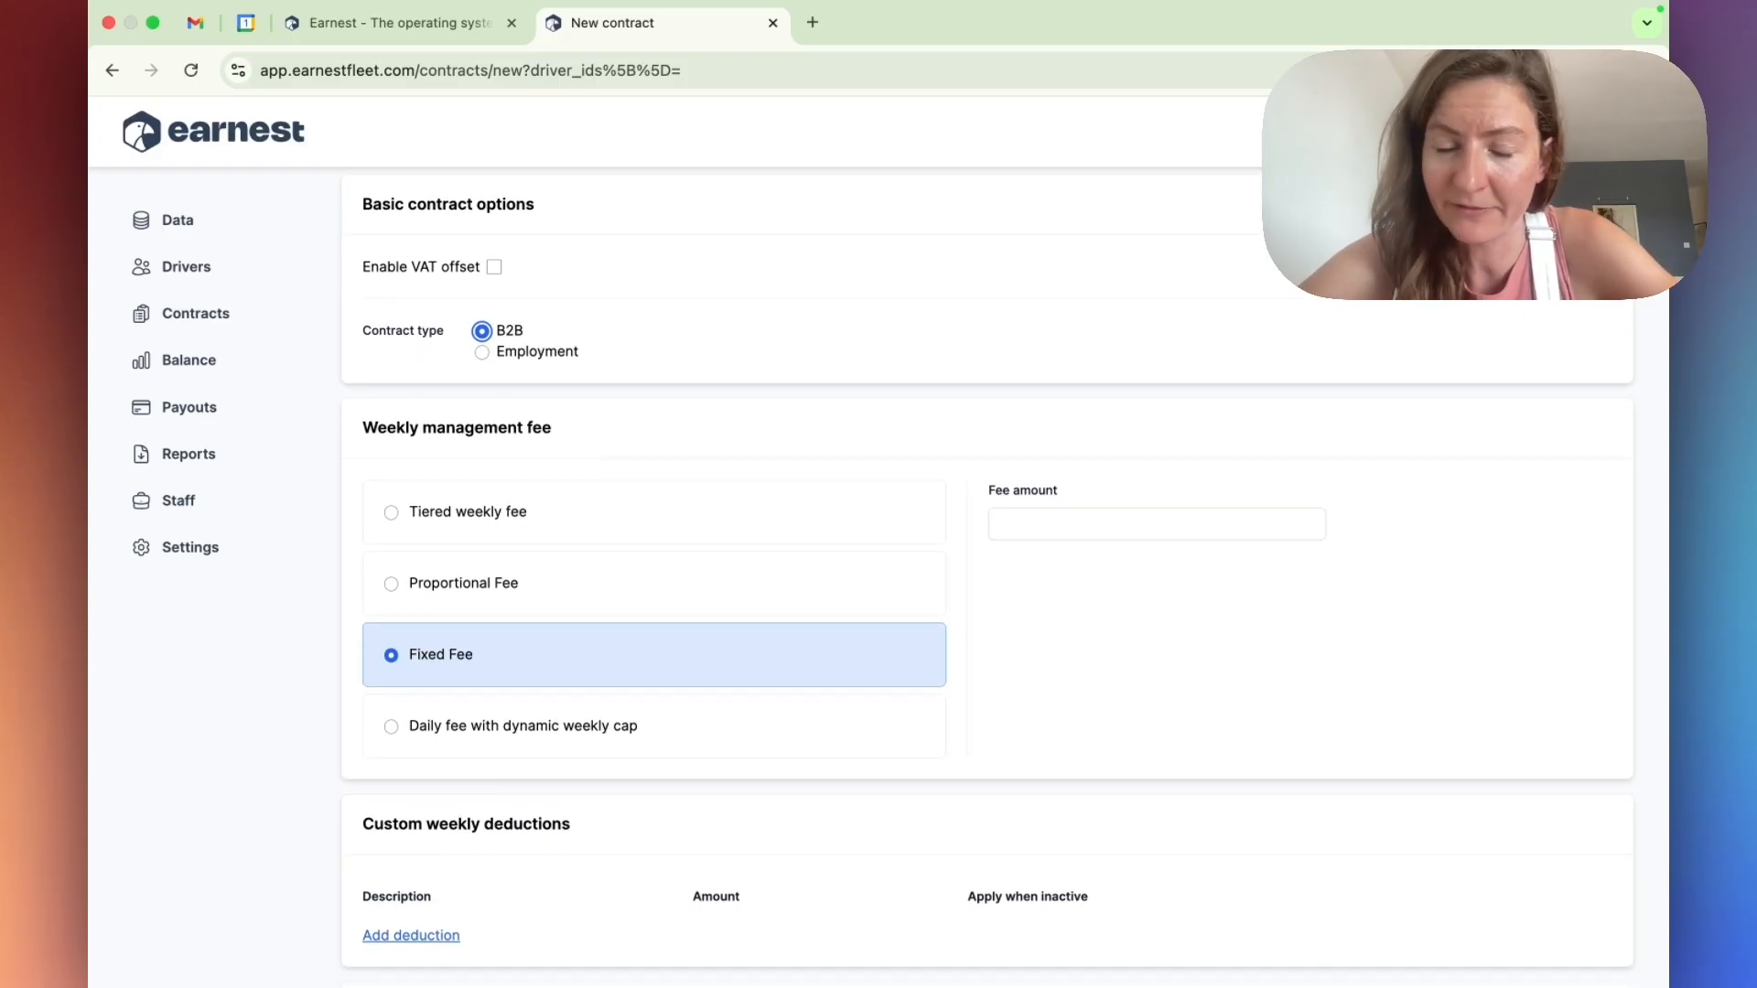
scroll(600, 439, down, 3)
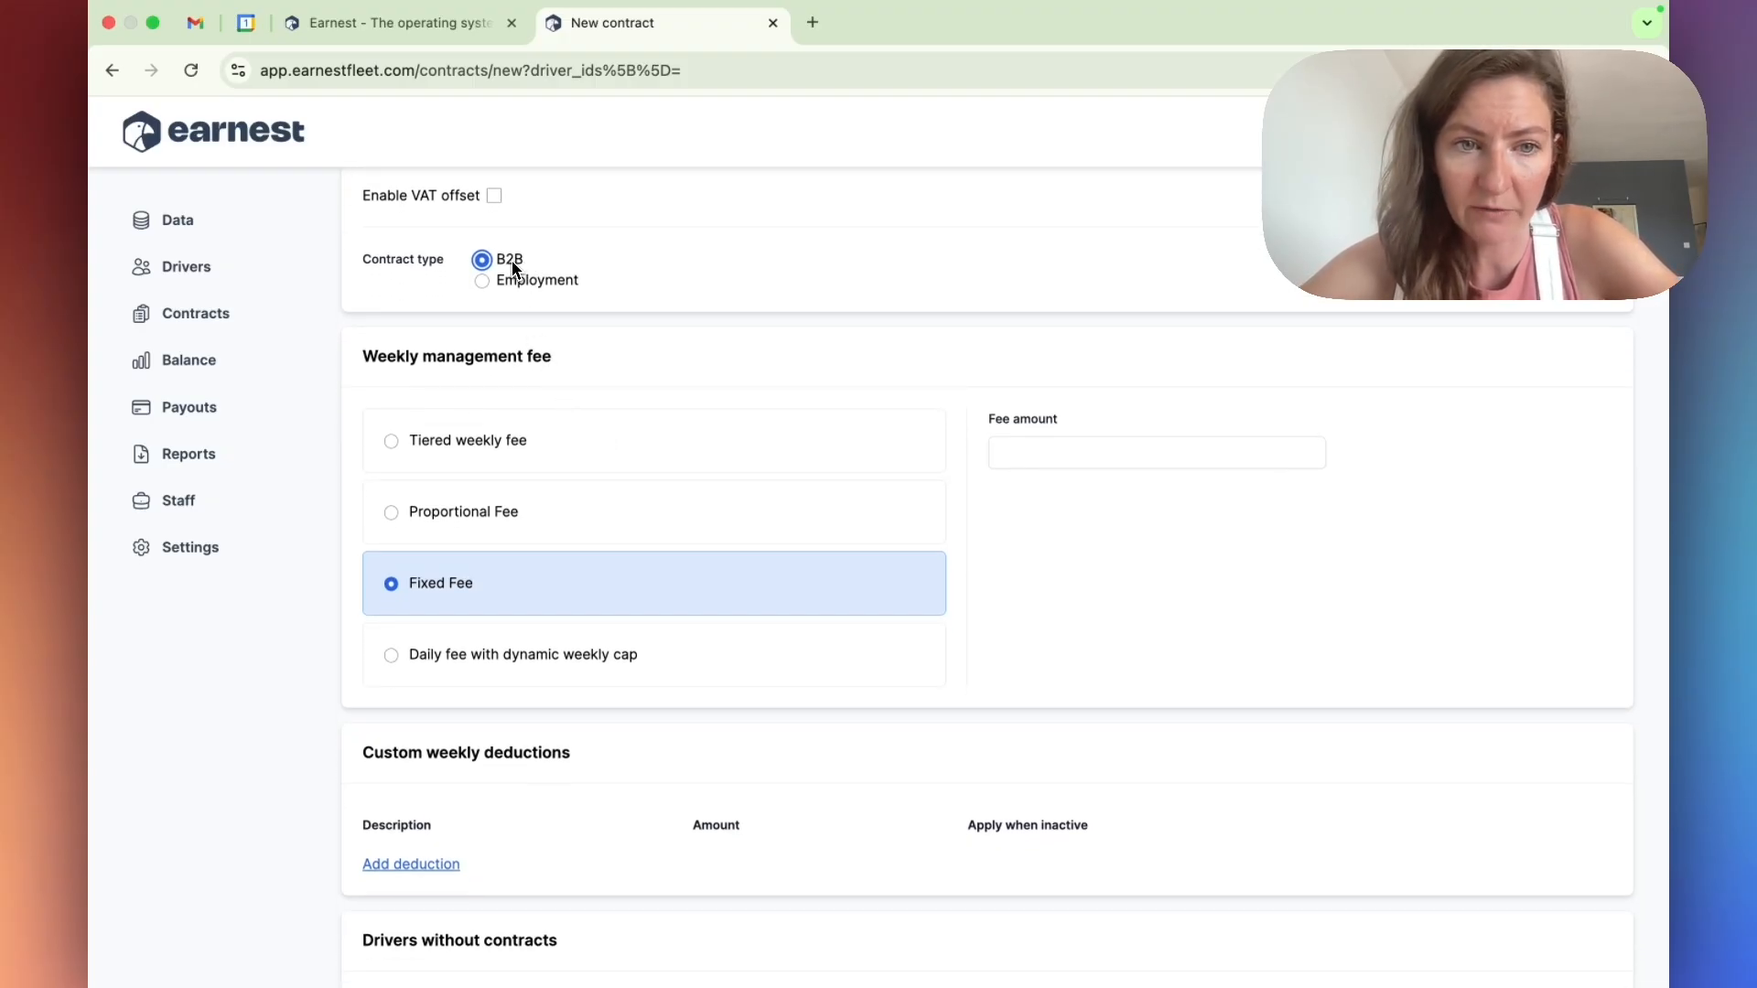
scroll(547, 361, down, 2)
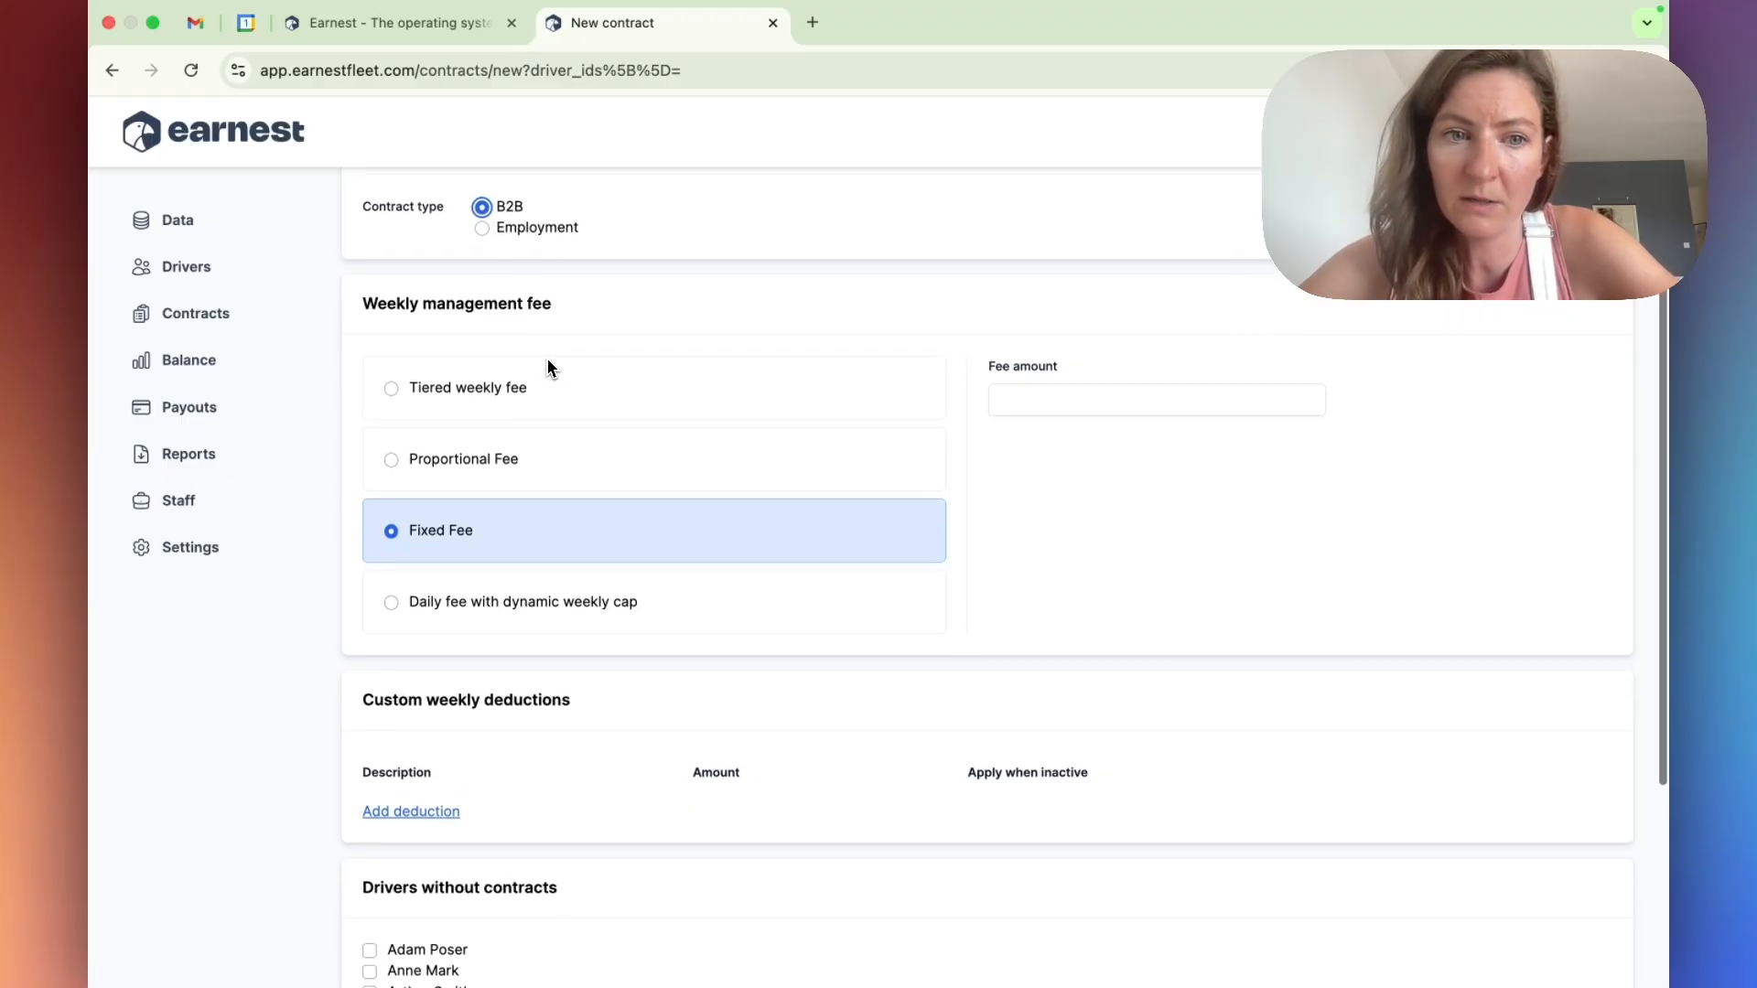
scroll(549, 367, down, 1)
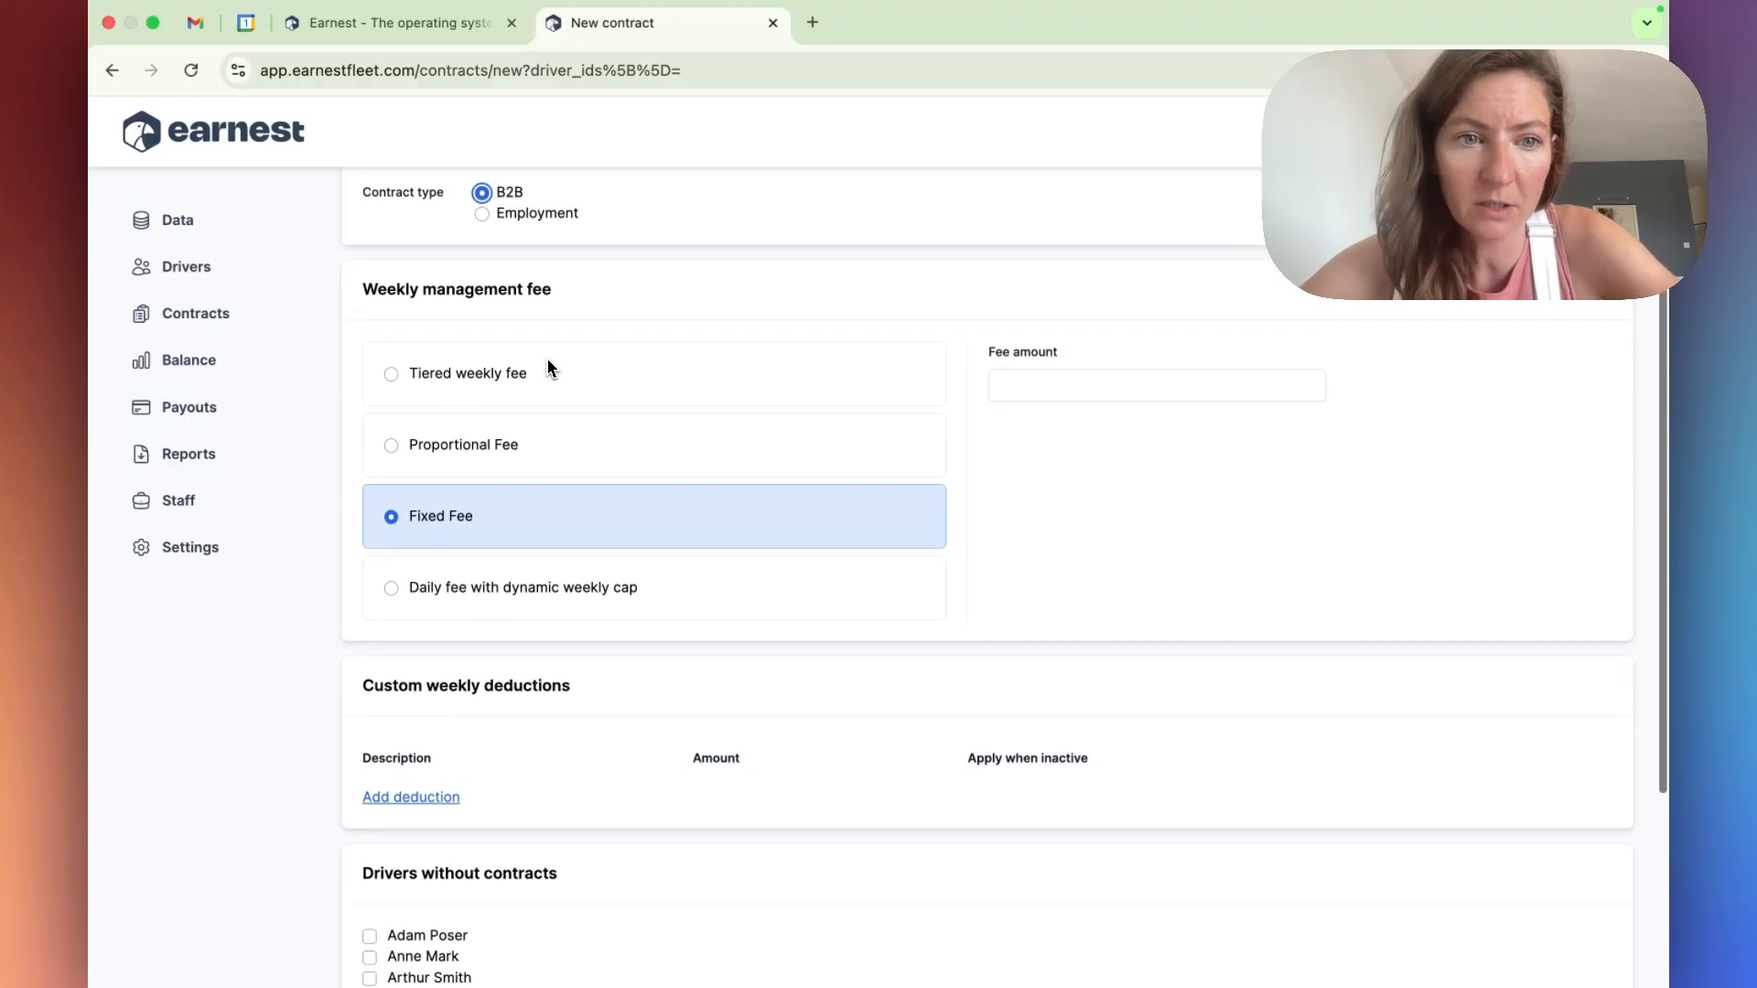
click(465, 447)
drag(971, 381, 1035, 373)
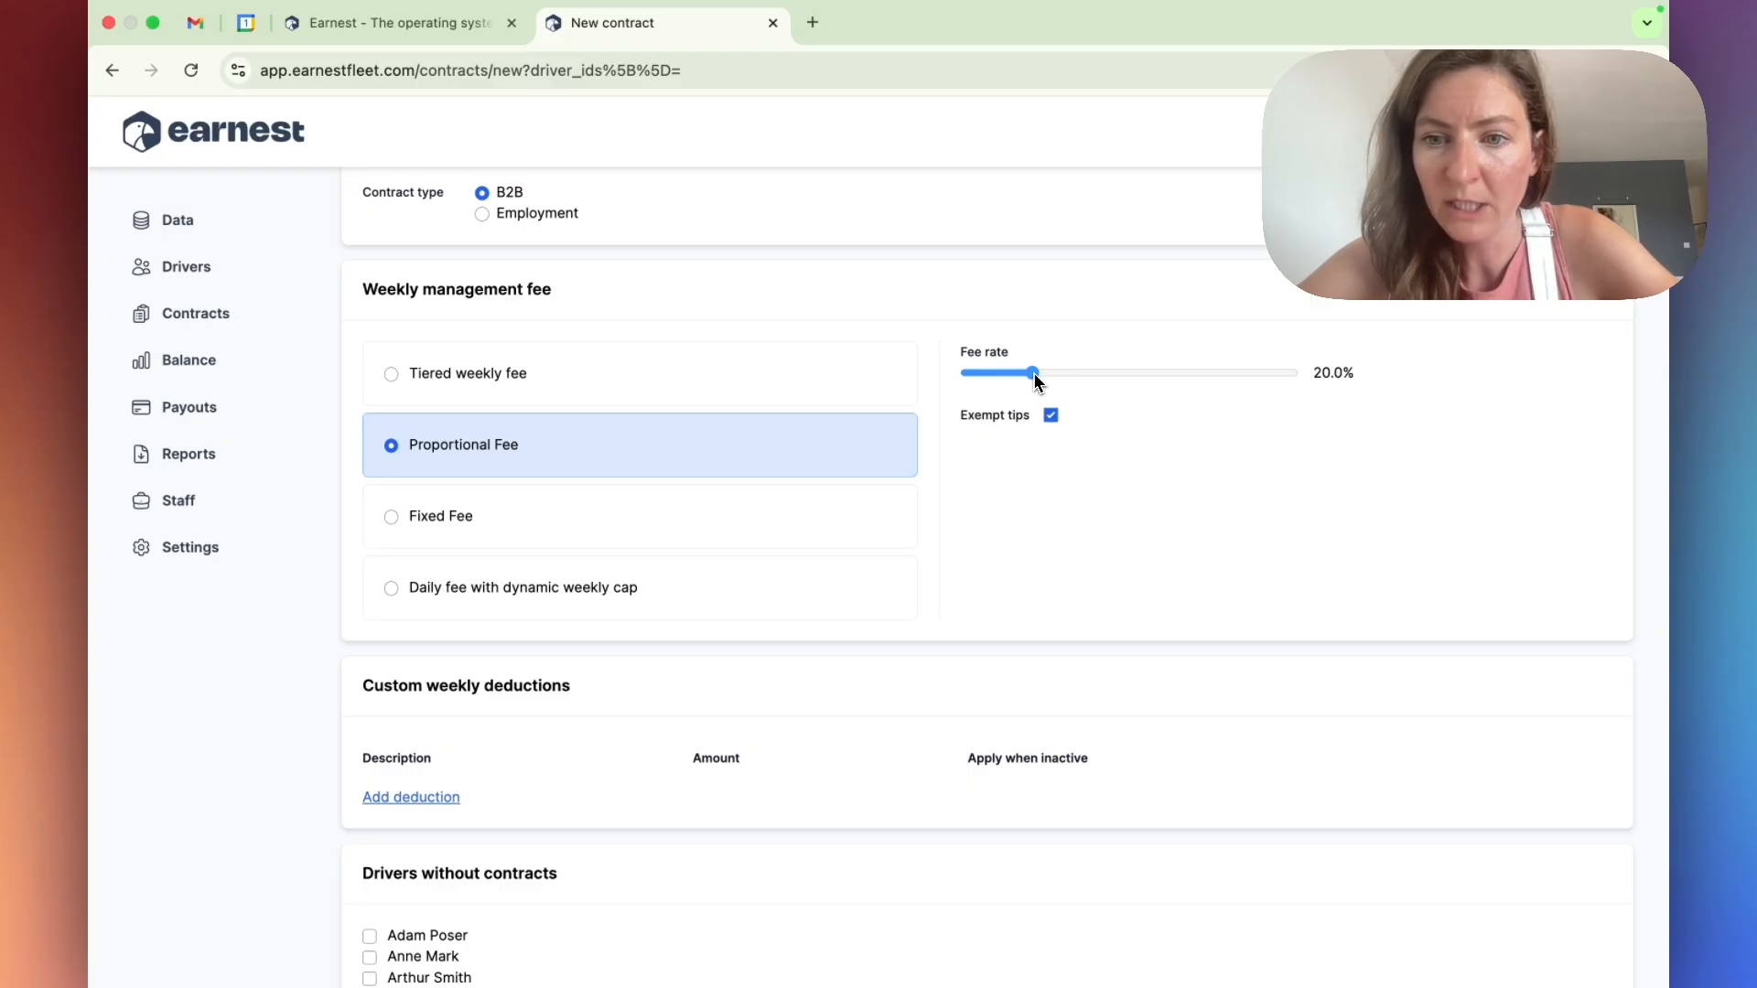
Add a custom weekly deduction to the contract, described as "car rental" with an amount of 200
scroll(1134, 494, down, 2)
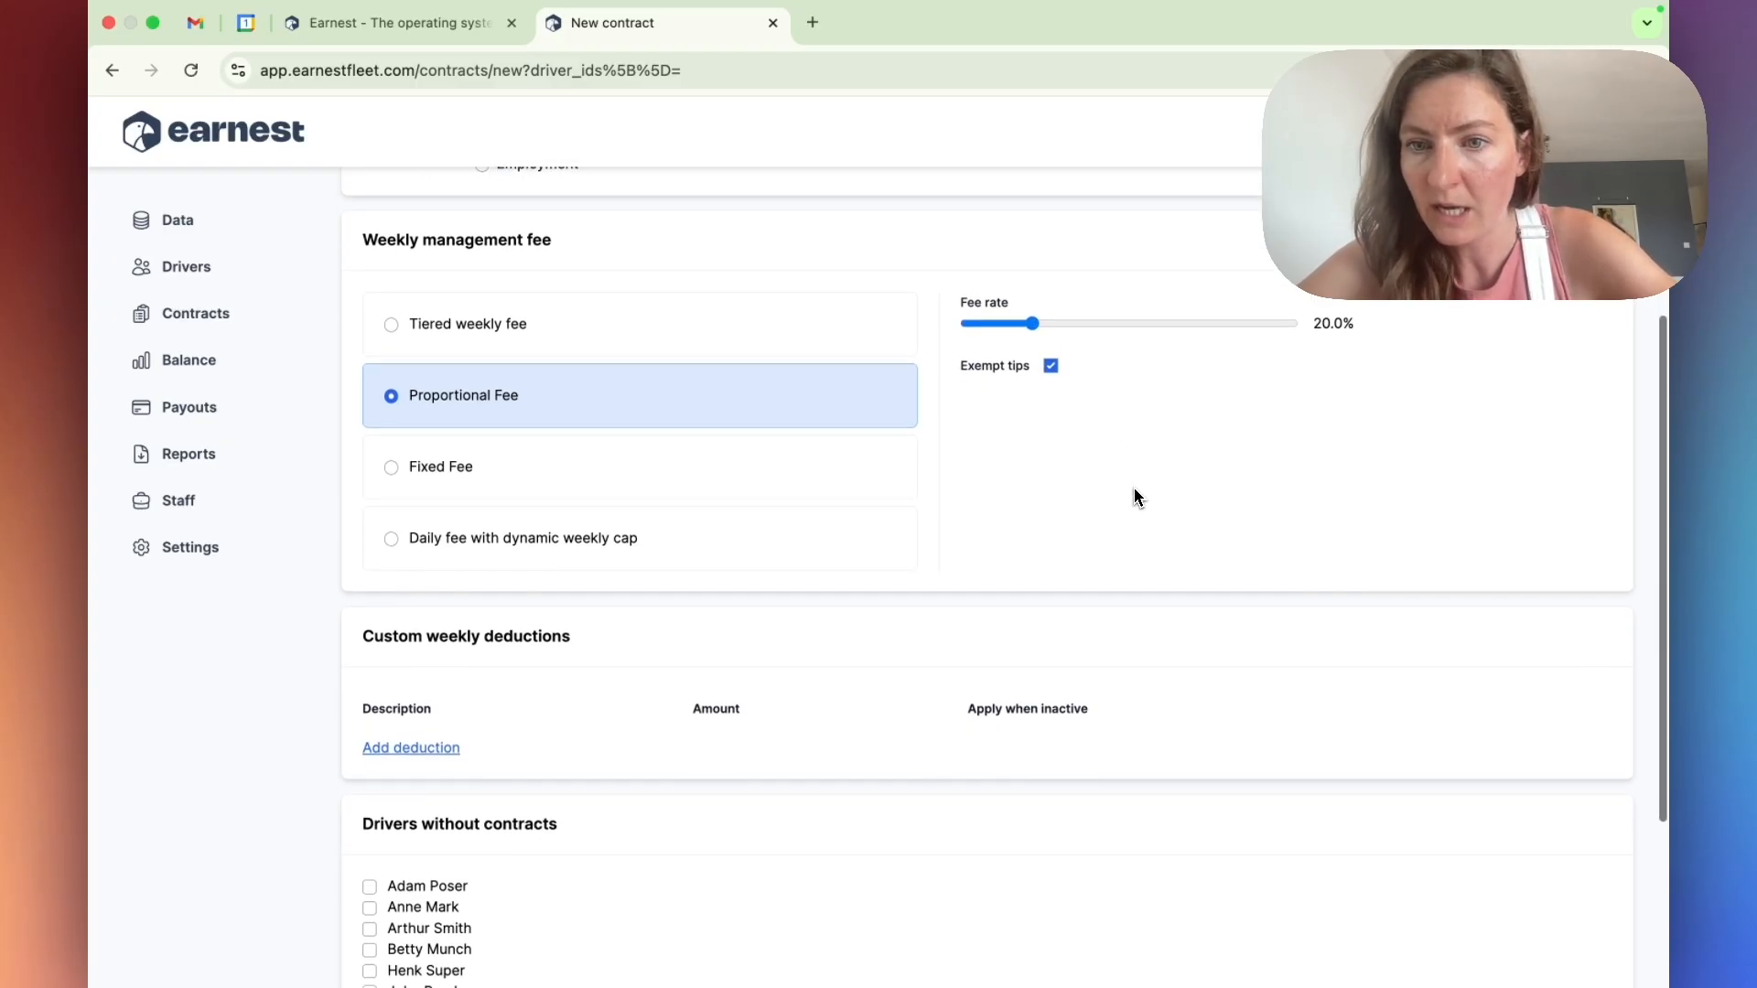
scroll(1134, 496, down, 1)
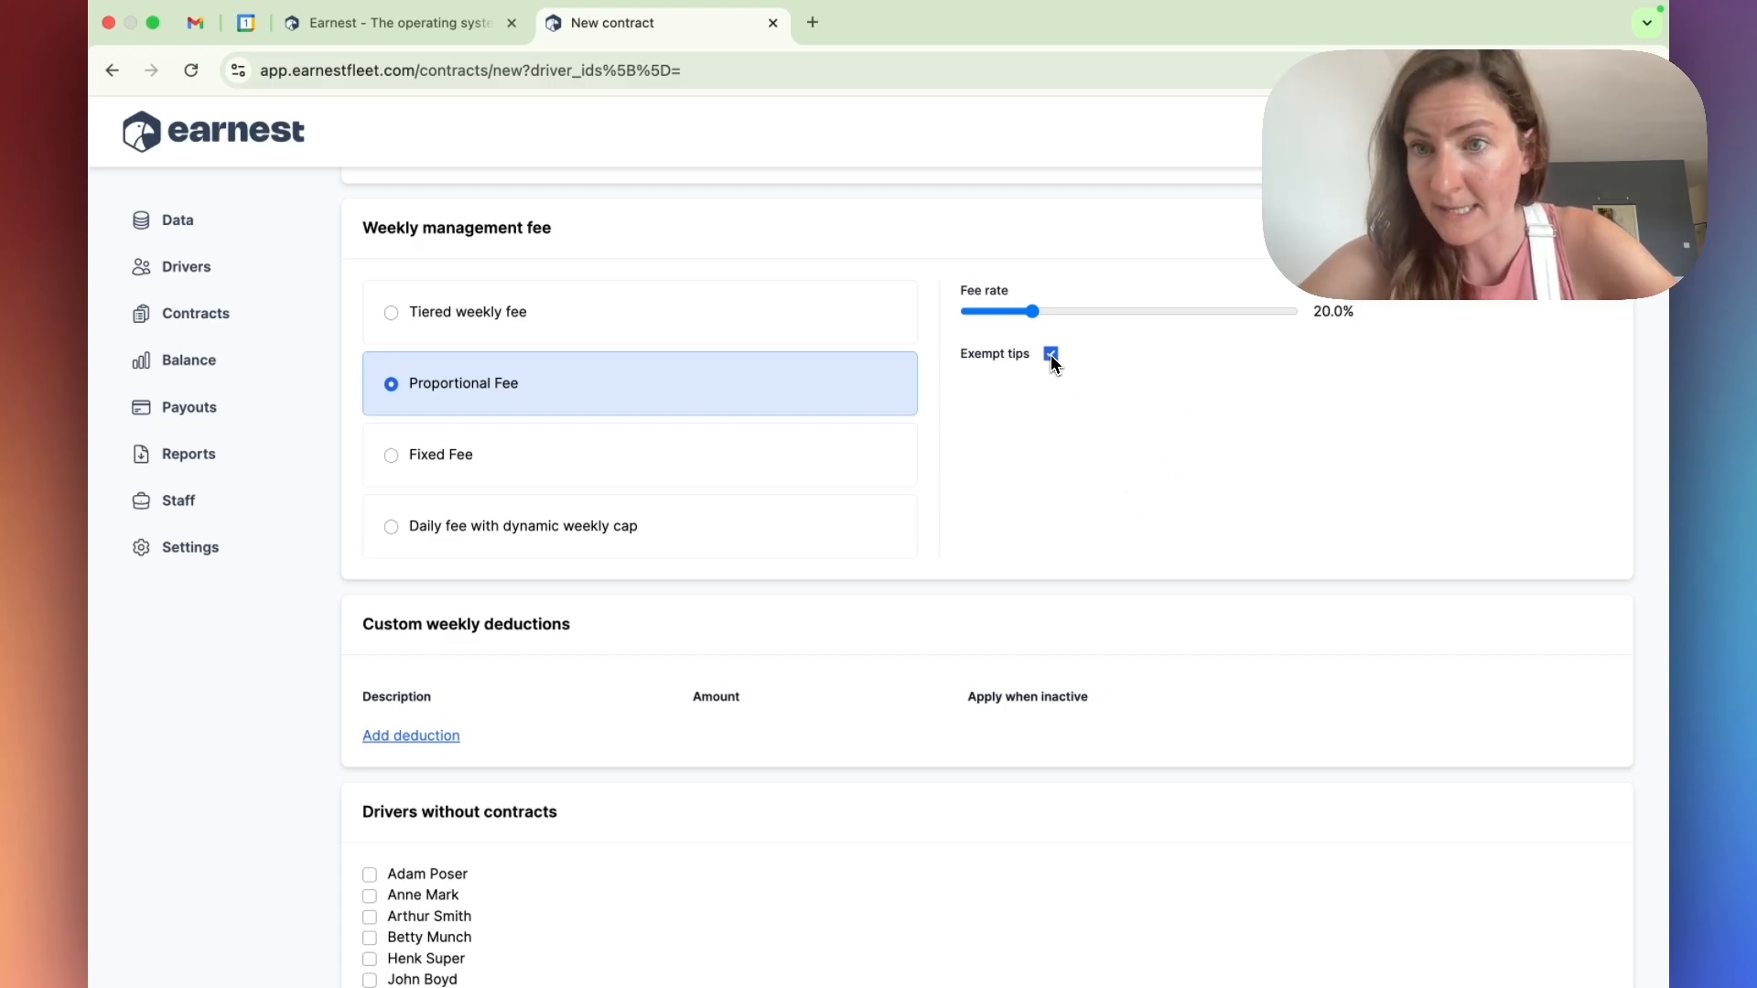
scroll(1050, 544, down, 1)
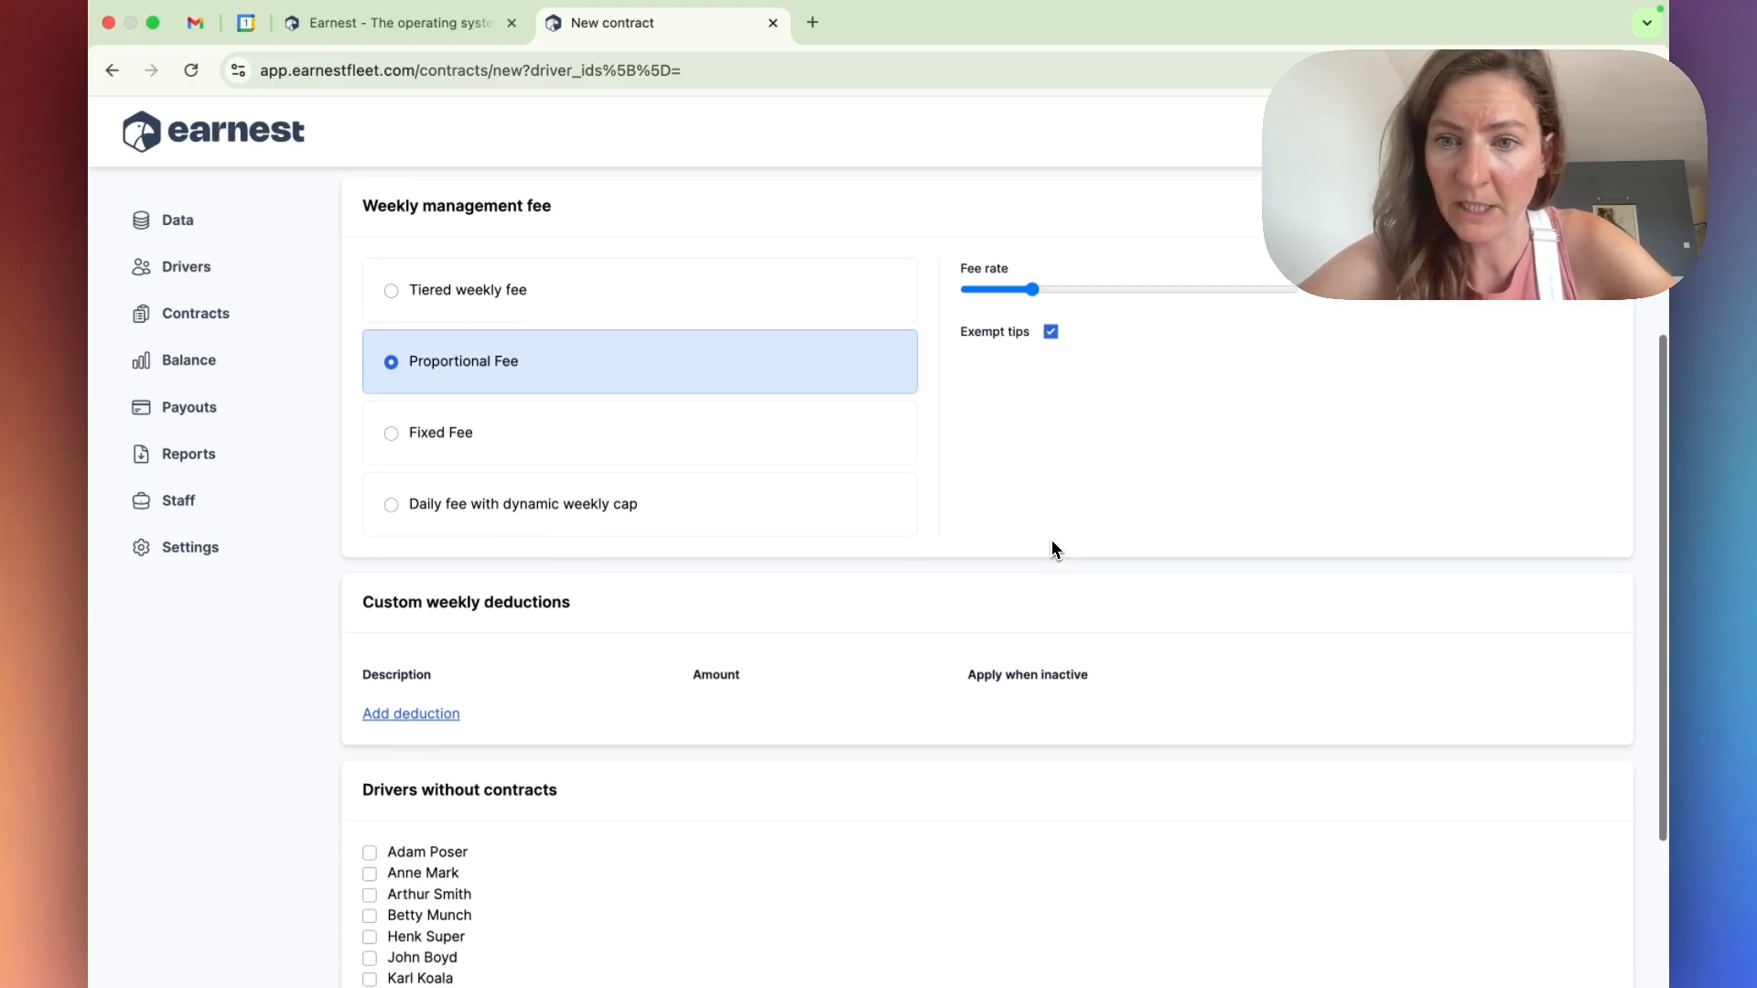
scroll(1052, 547, down, 5)
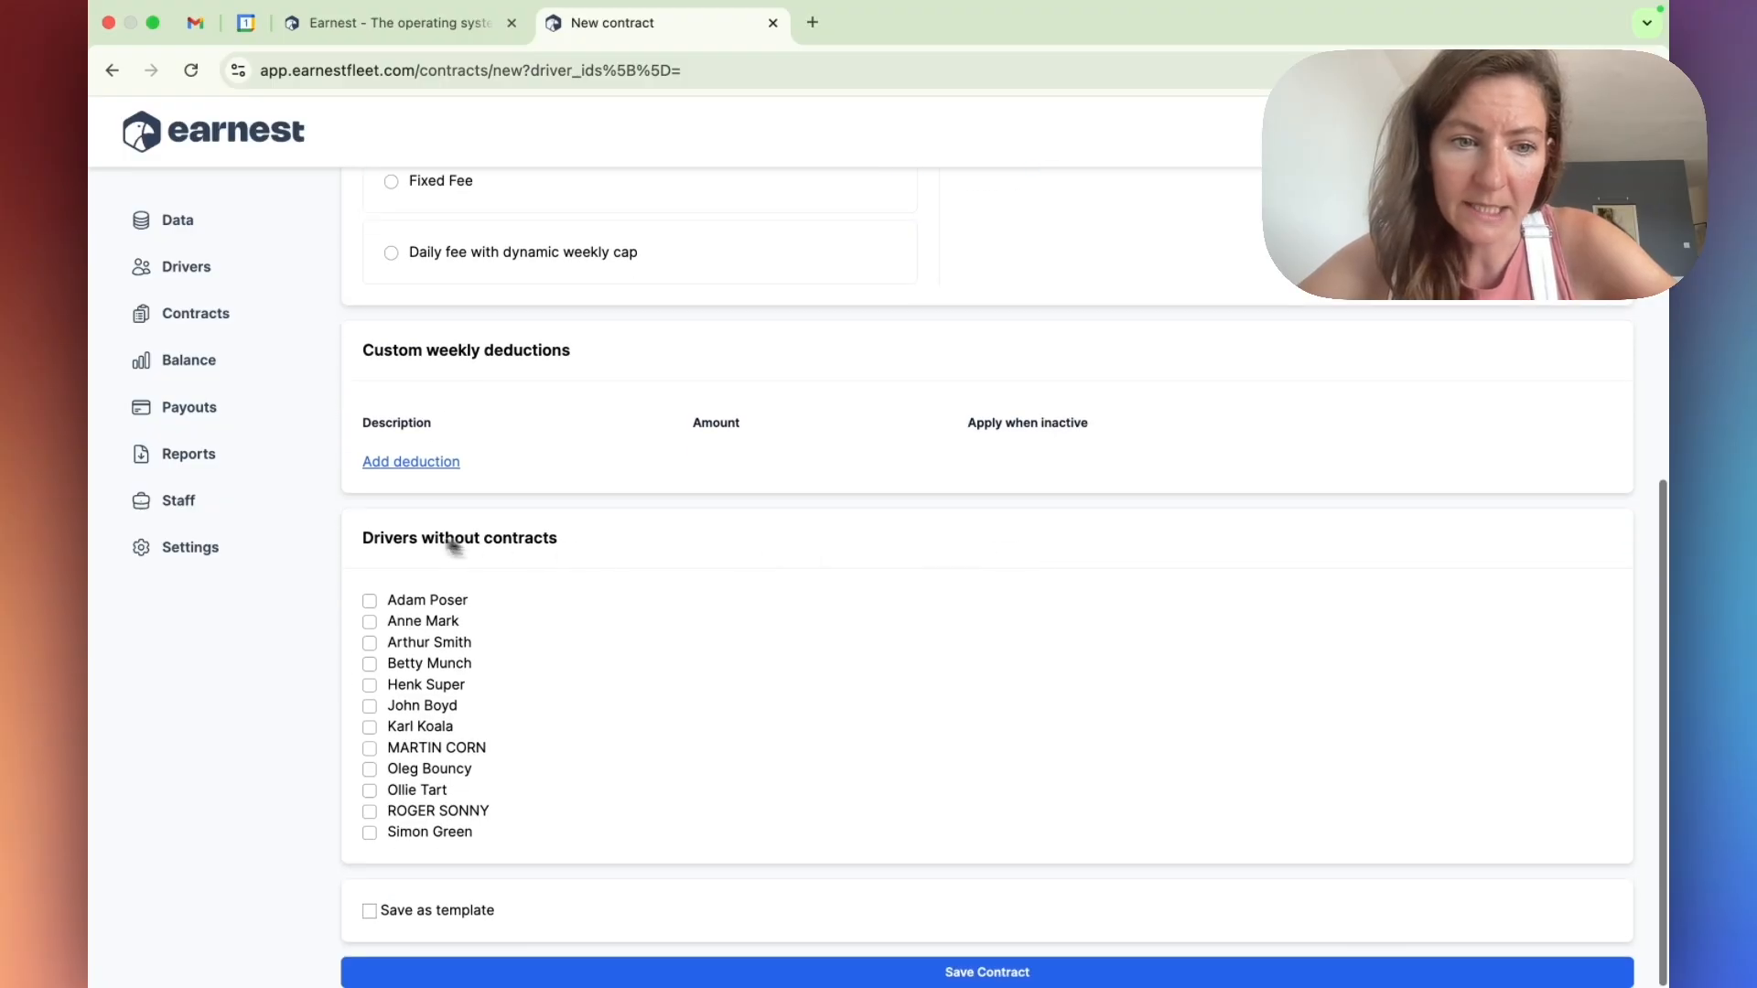
click(393, 465)
click(397, 471)
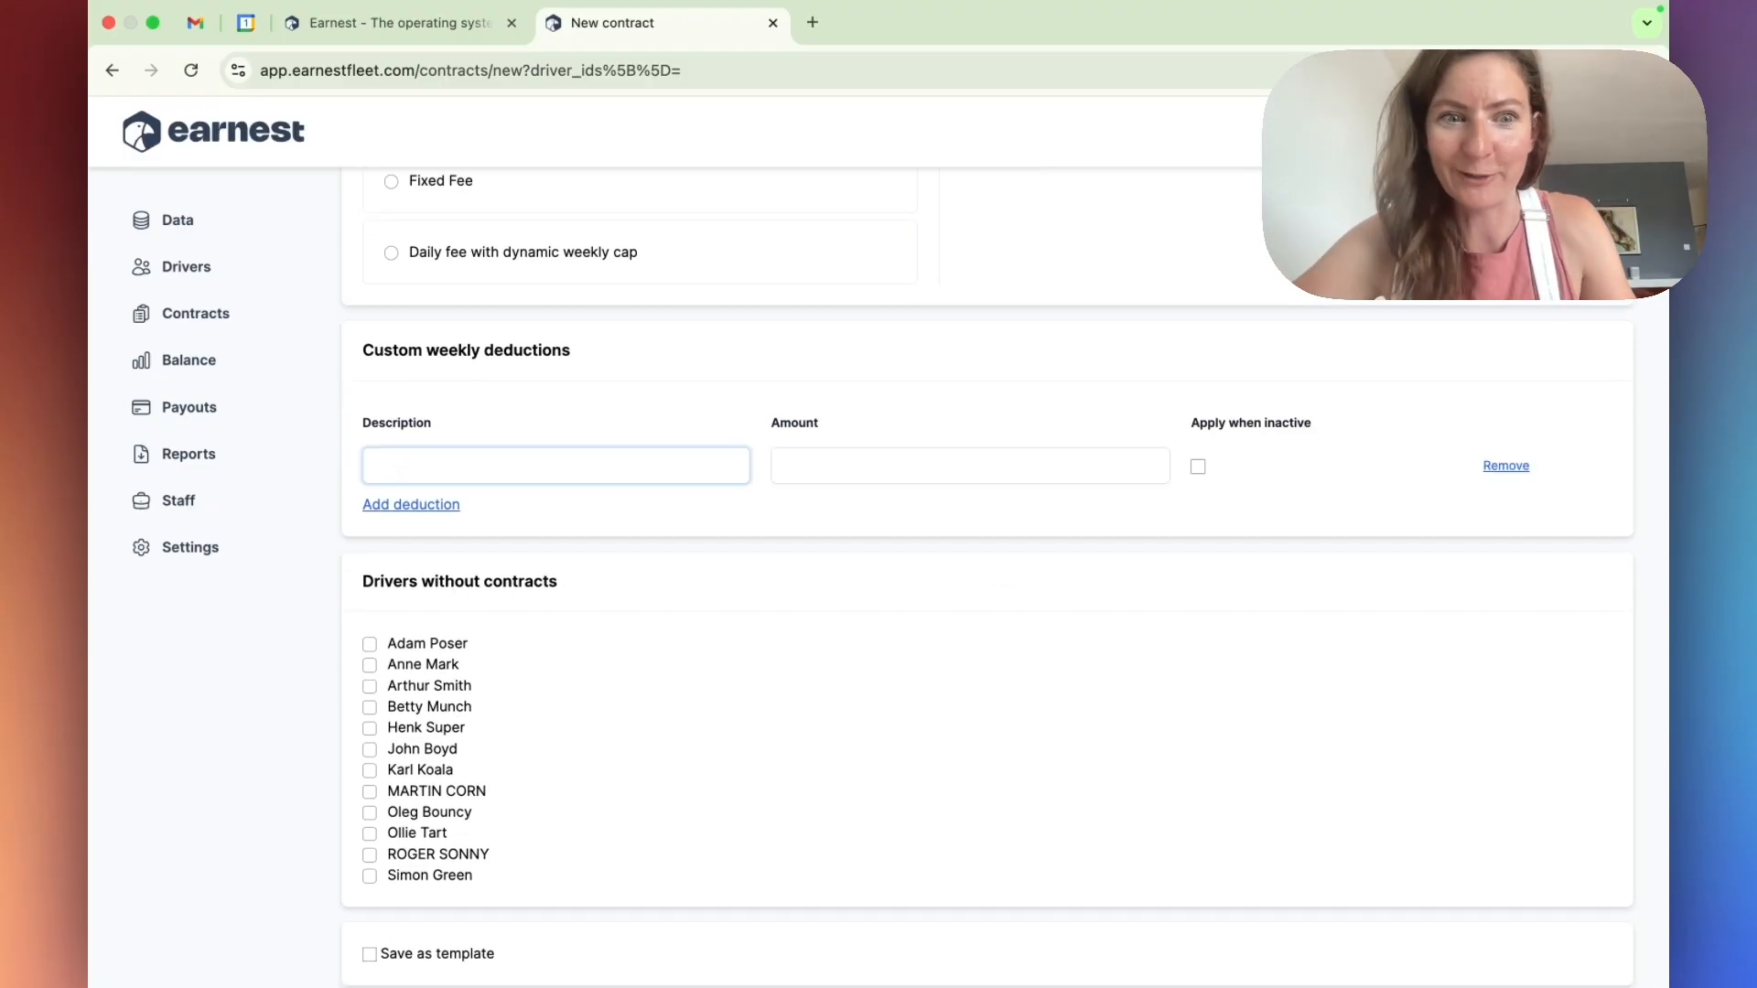
text(ca)
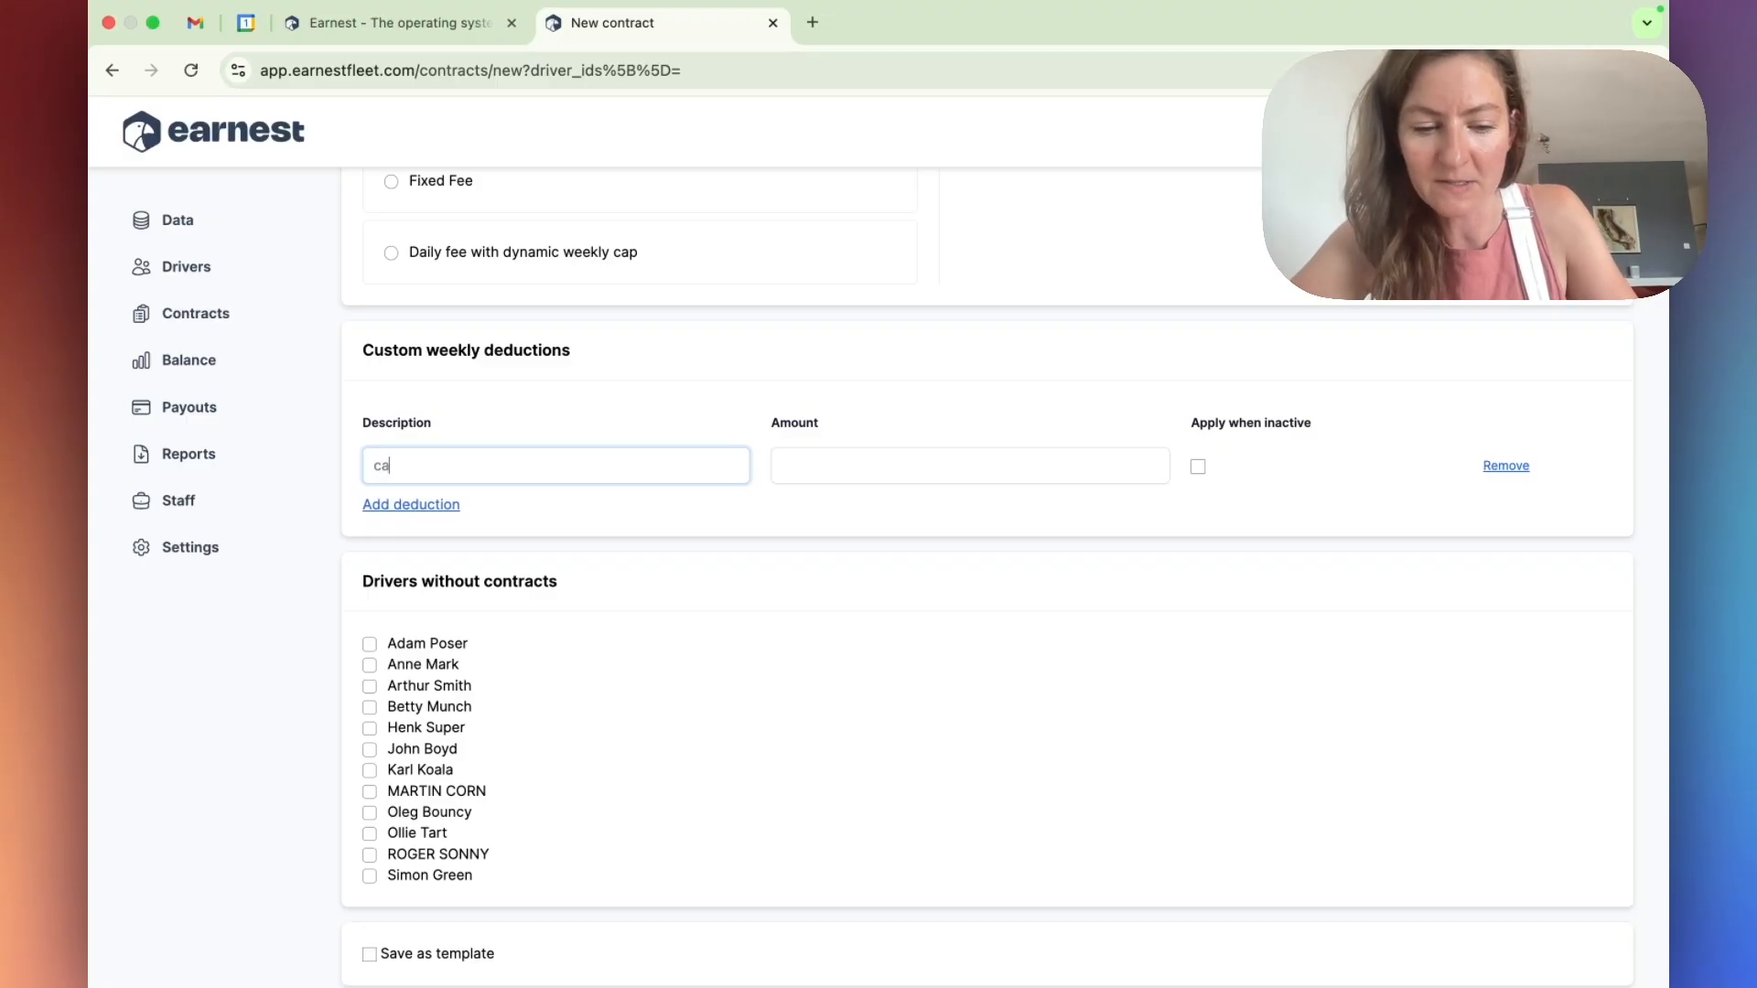
text(r)
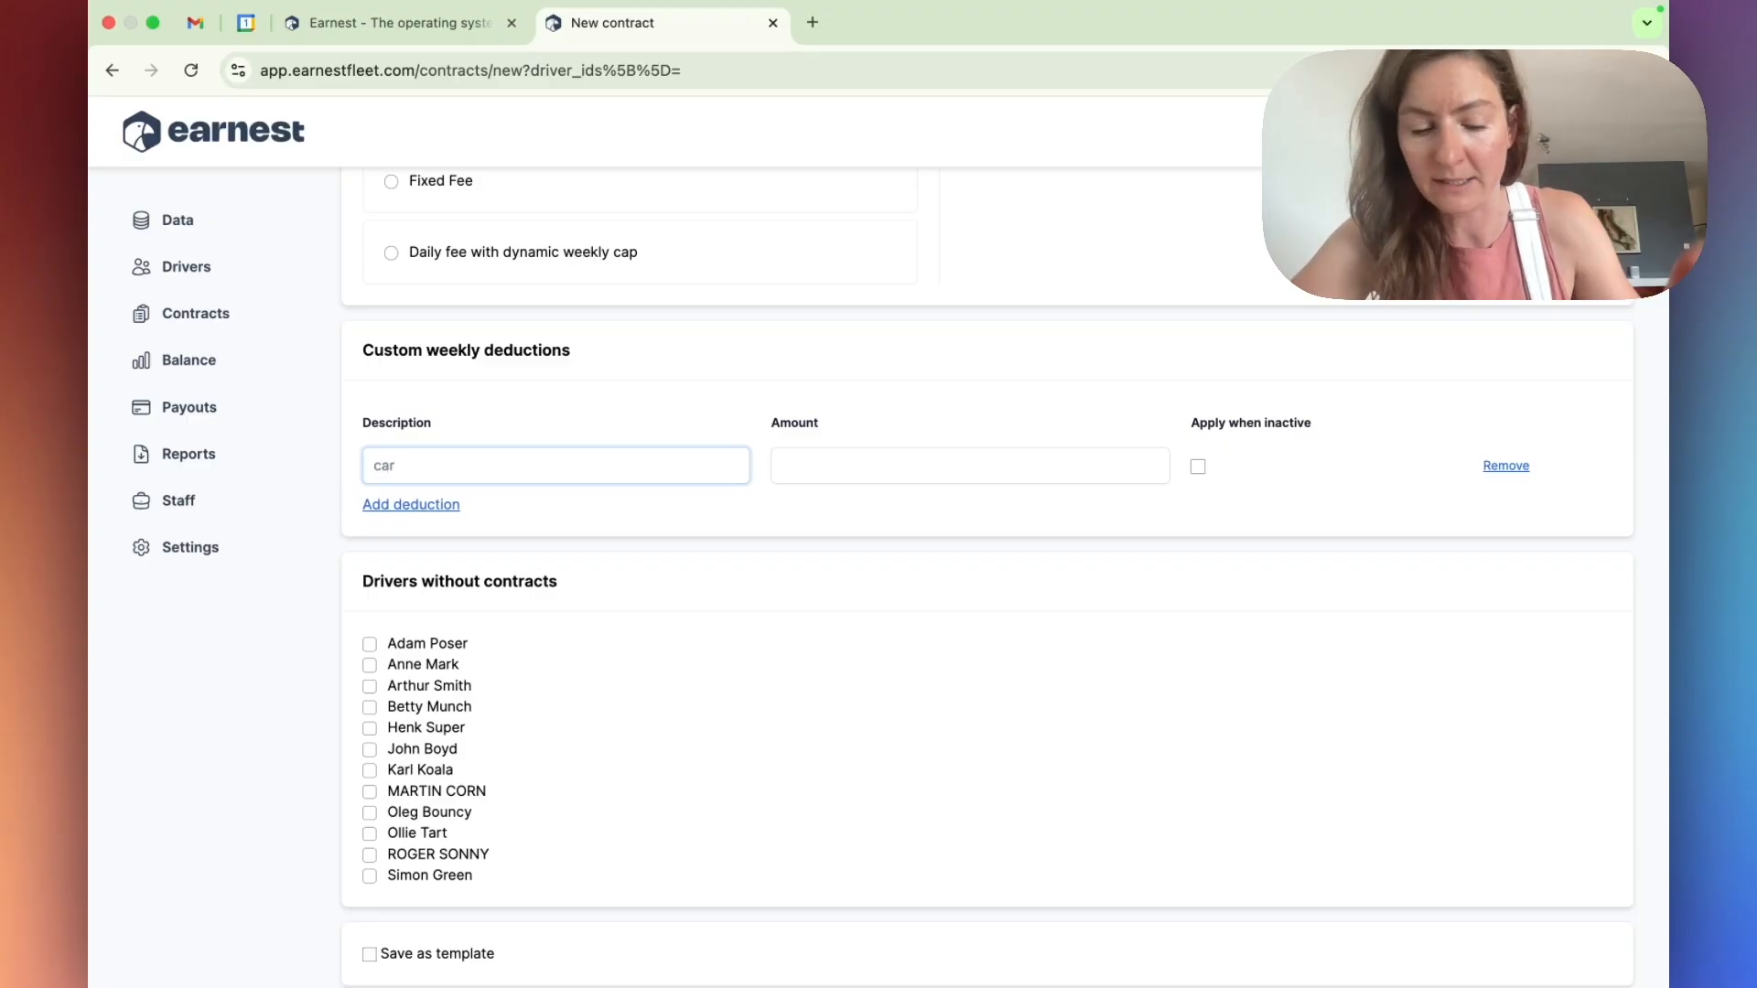
text( rental)
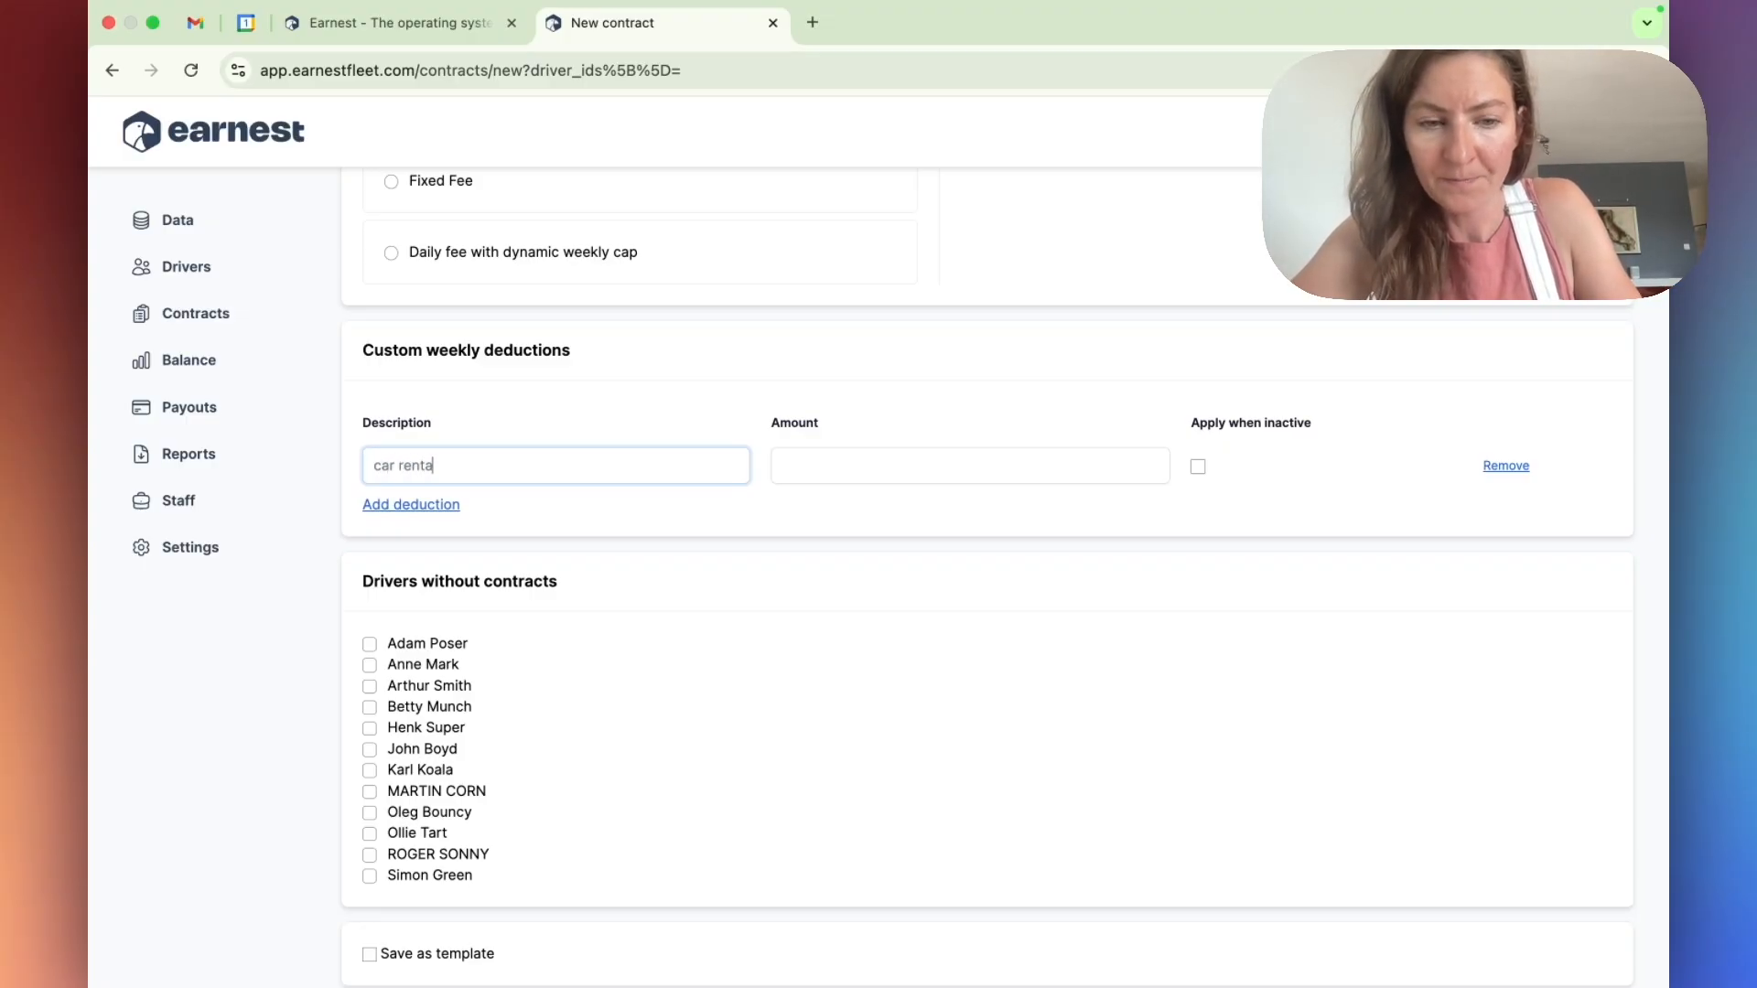
click(805, 471)
text(200)
click(1143, 581)
scroll(1178, 585, down, 1)
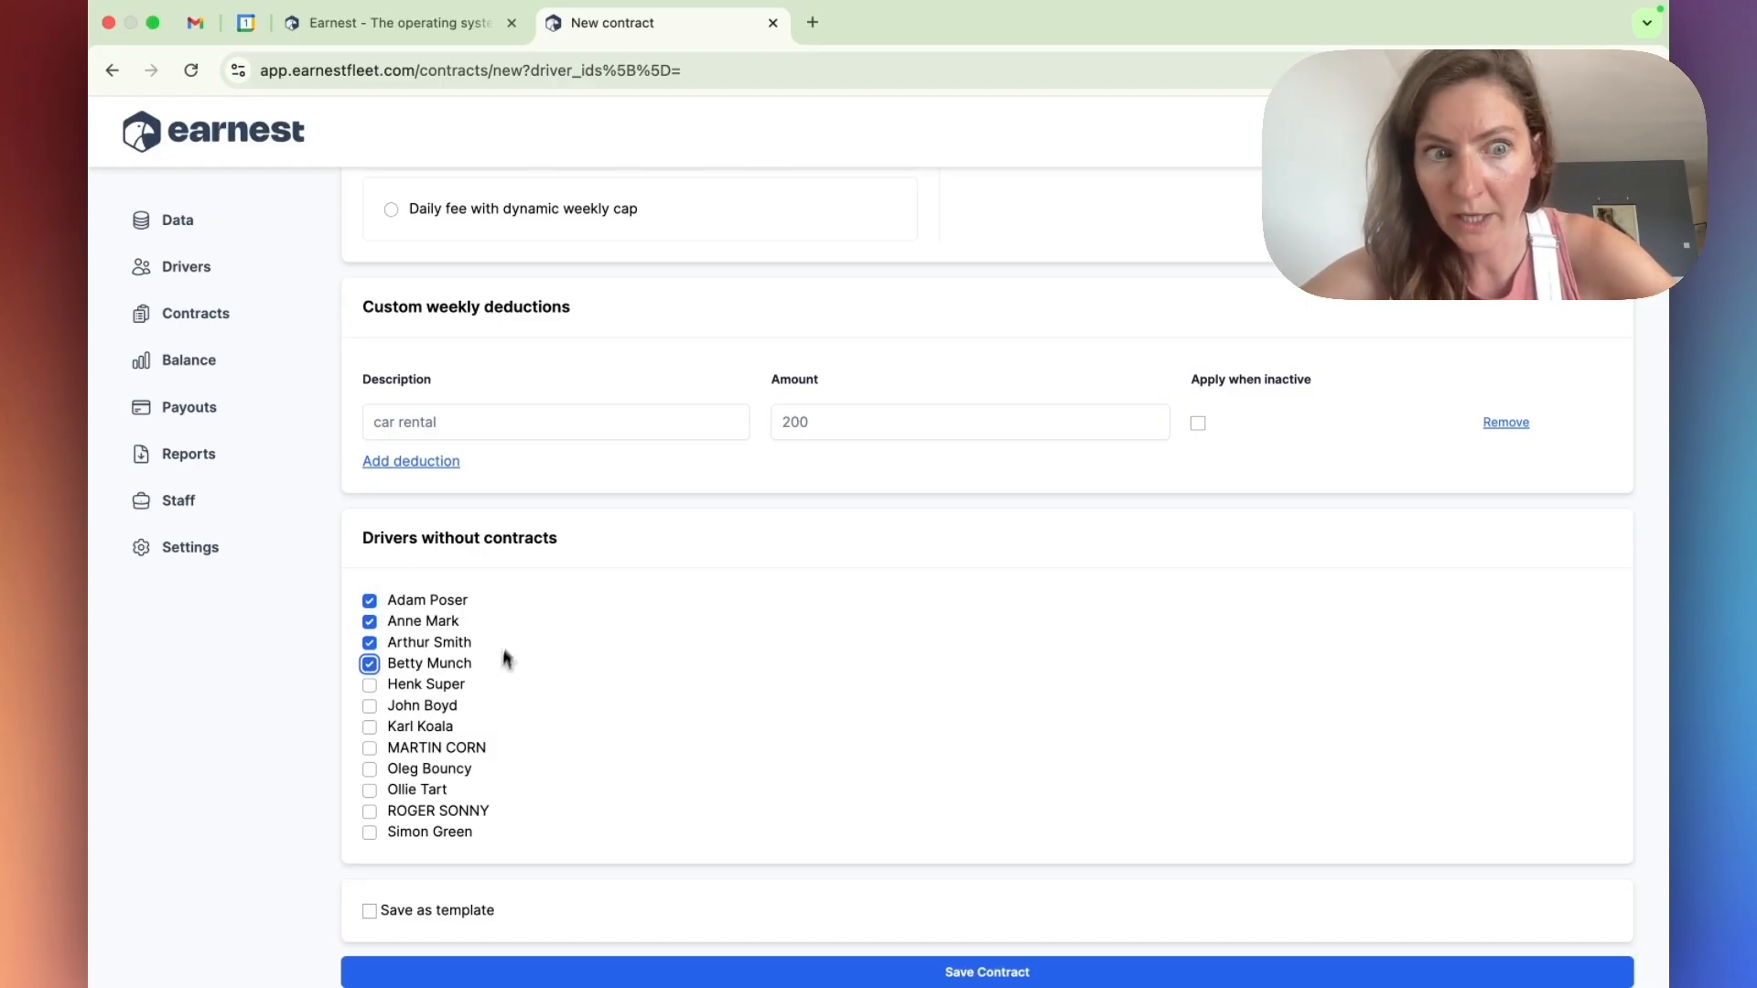
Add the fifth, sixth and seventh listed drivers without contracts to the bulk contract selection
click(375, 685)
click(371, 705)
click(371, 728)
Save the contract settings as a template named "proportional+car" and save the contract for the selected drivers
click(414, 908)
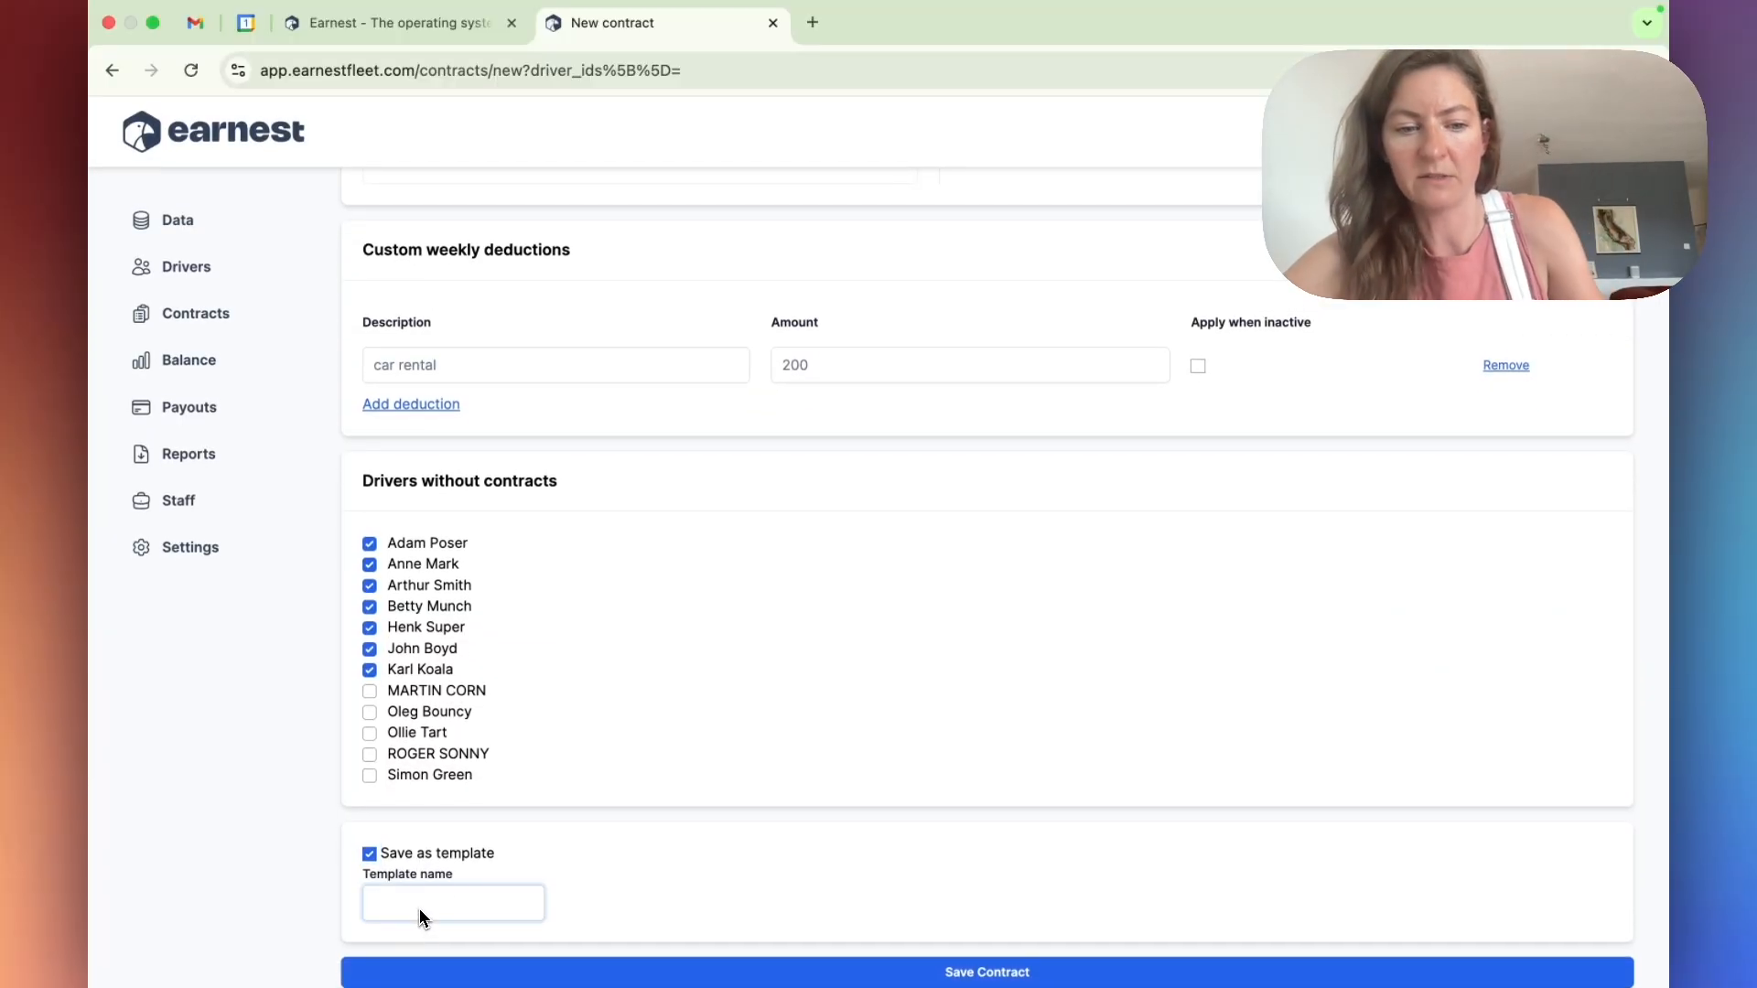
text(prio)
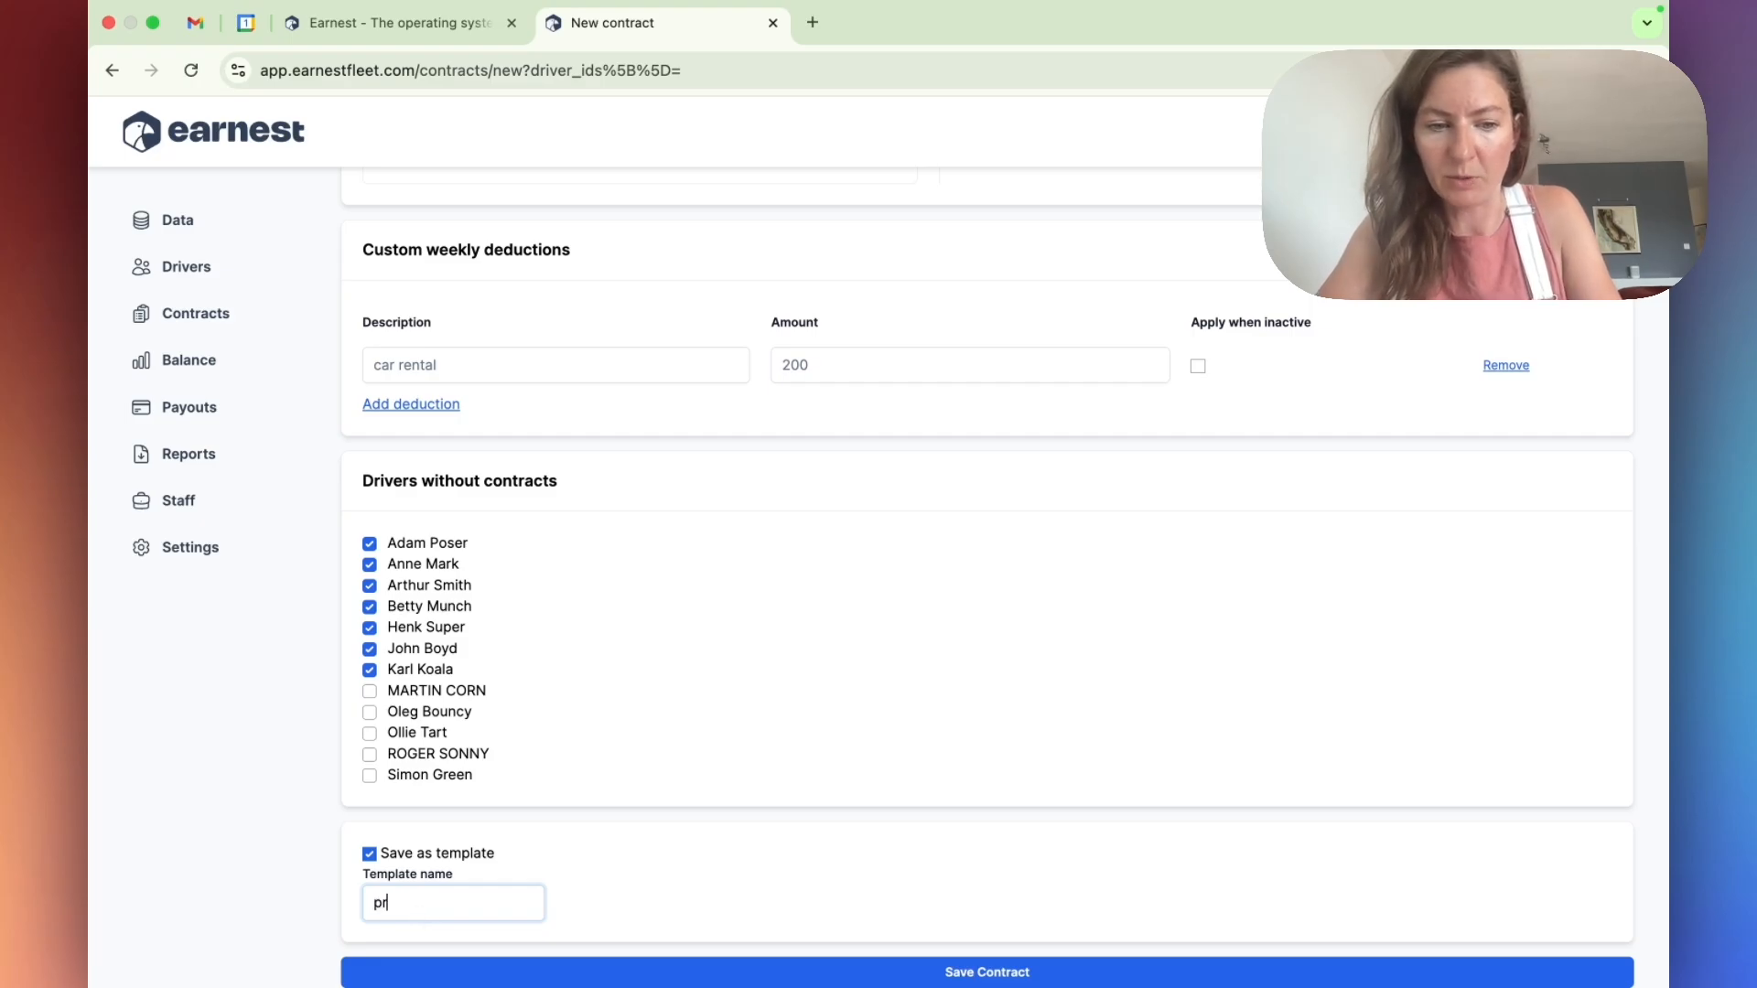
key(BackSpace)
text(opo)
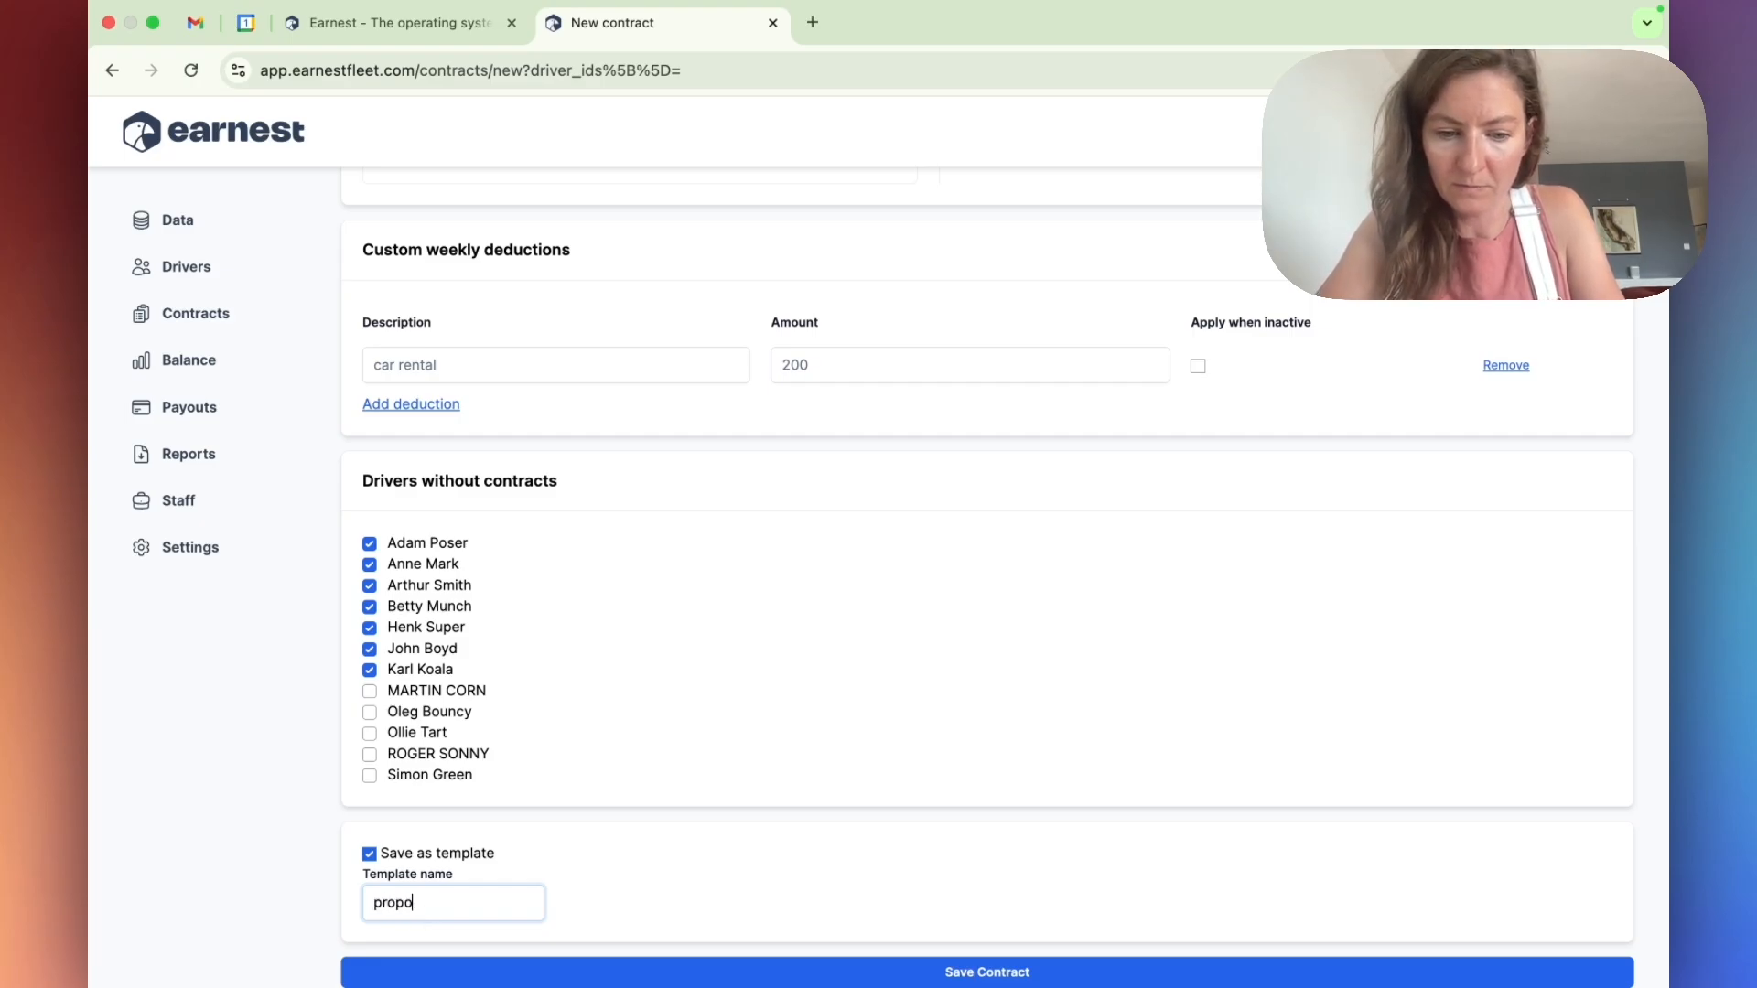
text(rtional+car)
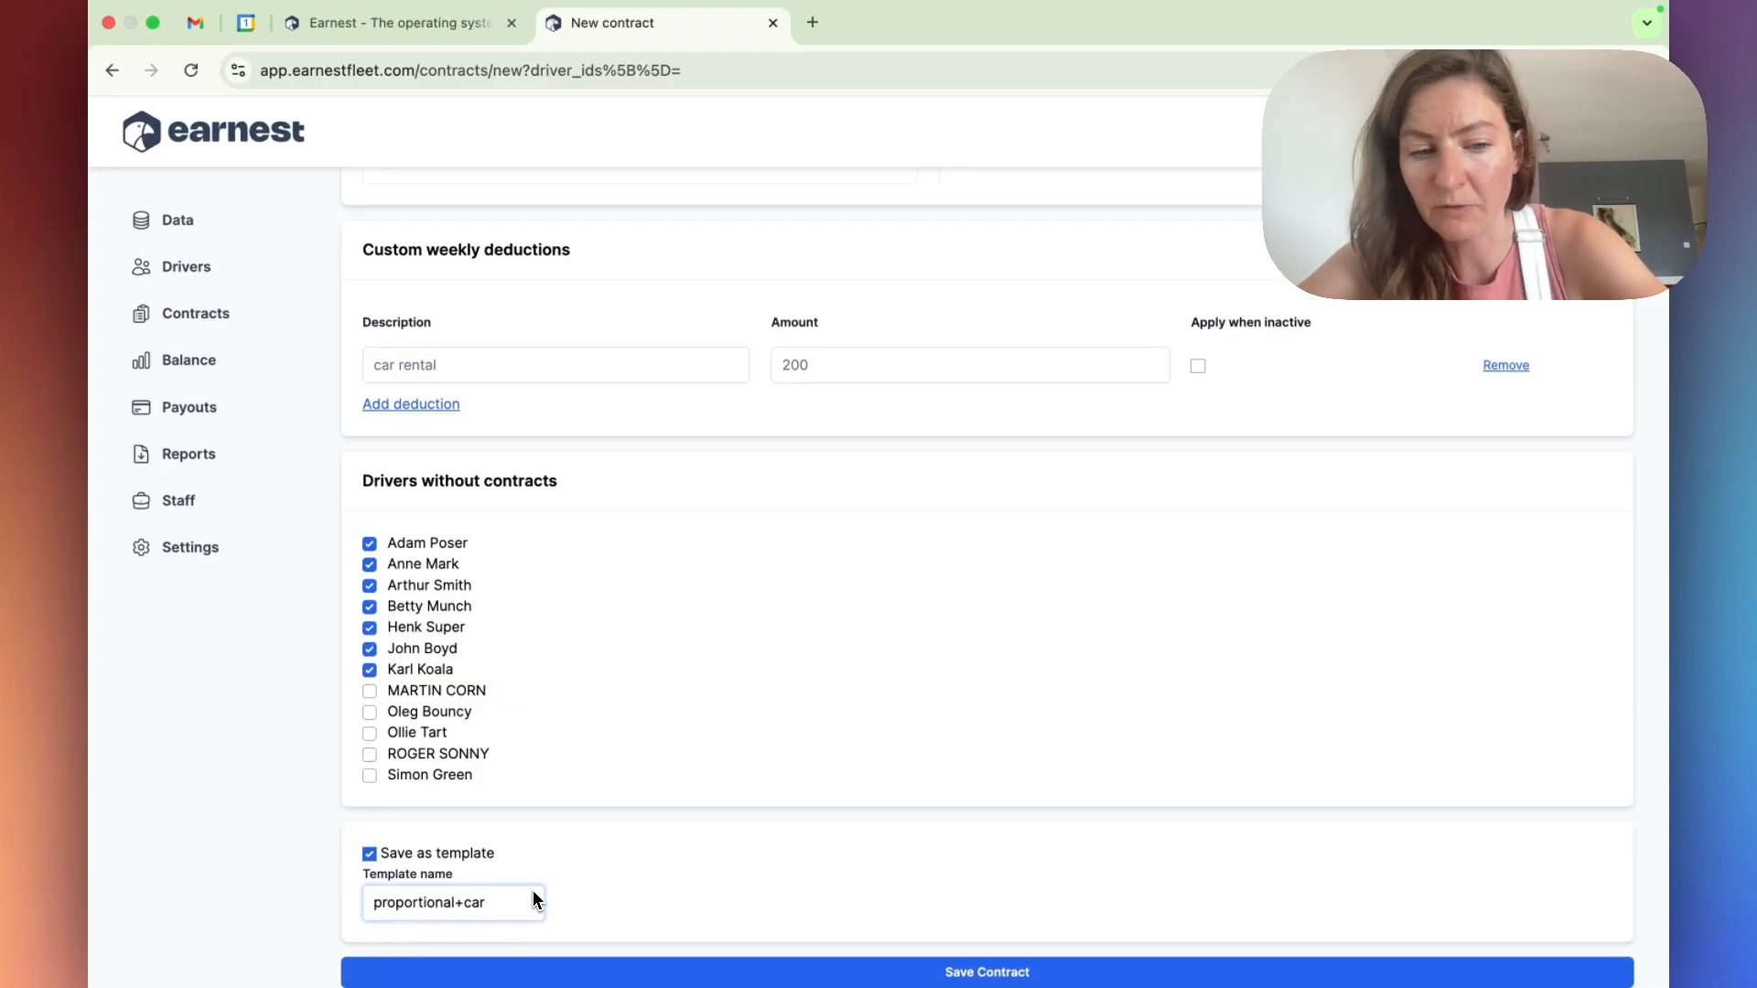
click(719, 977)
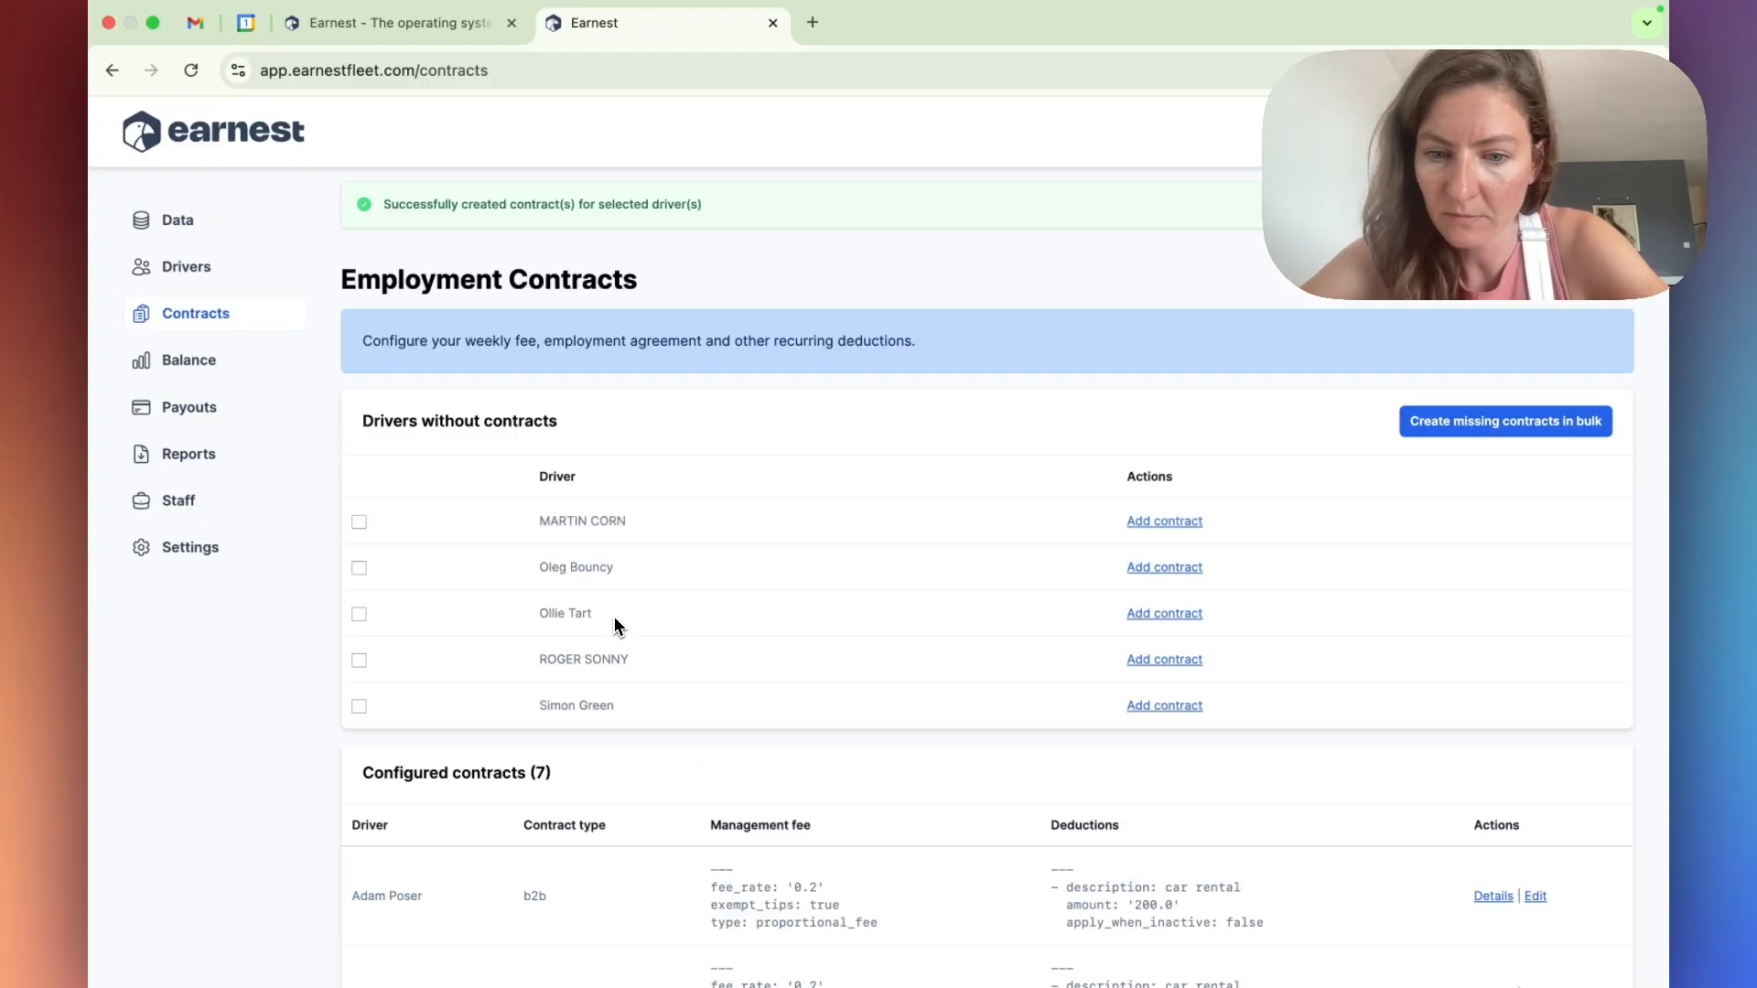
Start creating contracts in bulk for the remaining drivers without one, with VAT offset disabled
scroll(615, 622, down, 5)
scroll(616, 626, up, 1)
scroll(618, 626, up, 5)
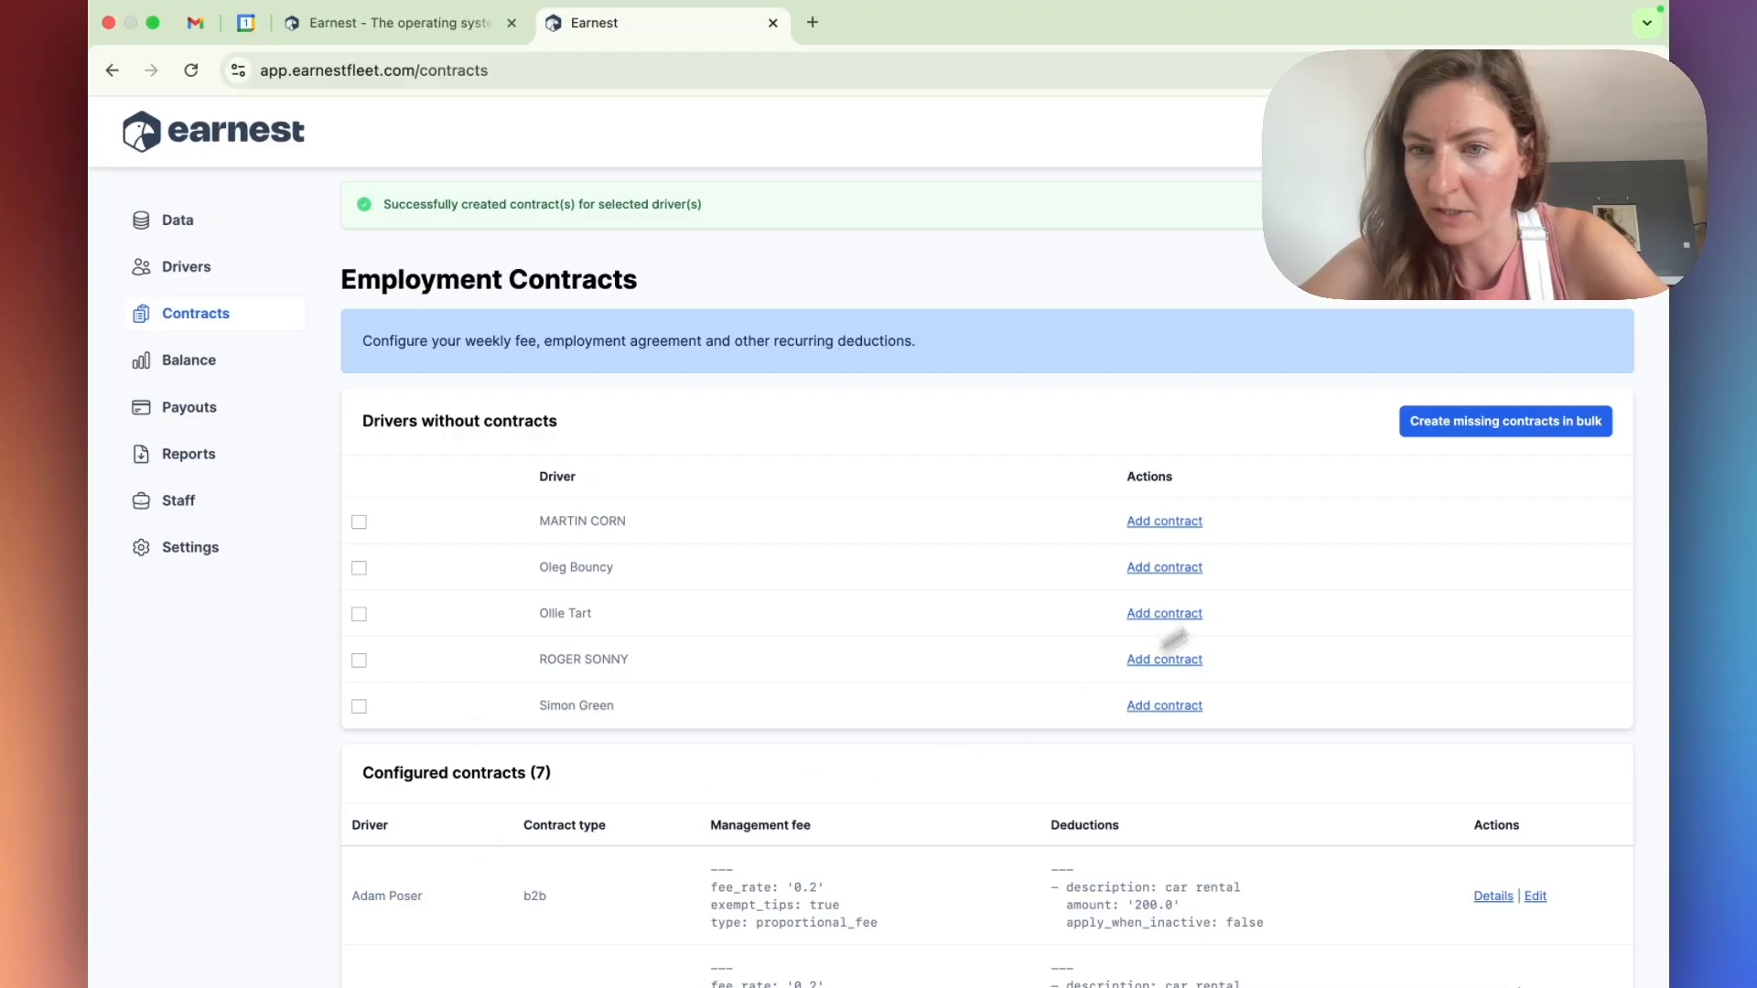
click(1456, 423)
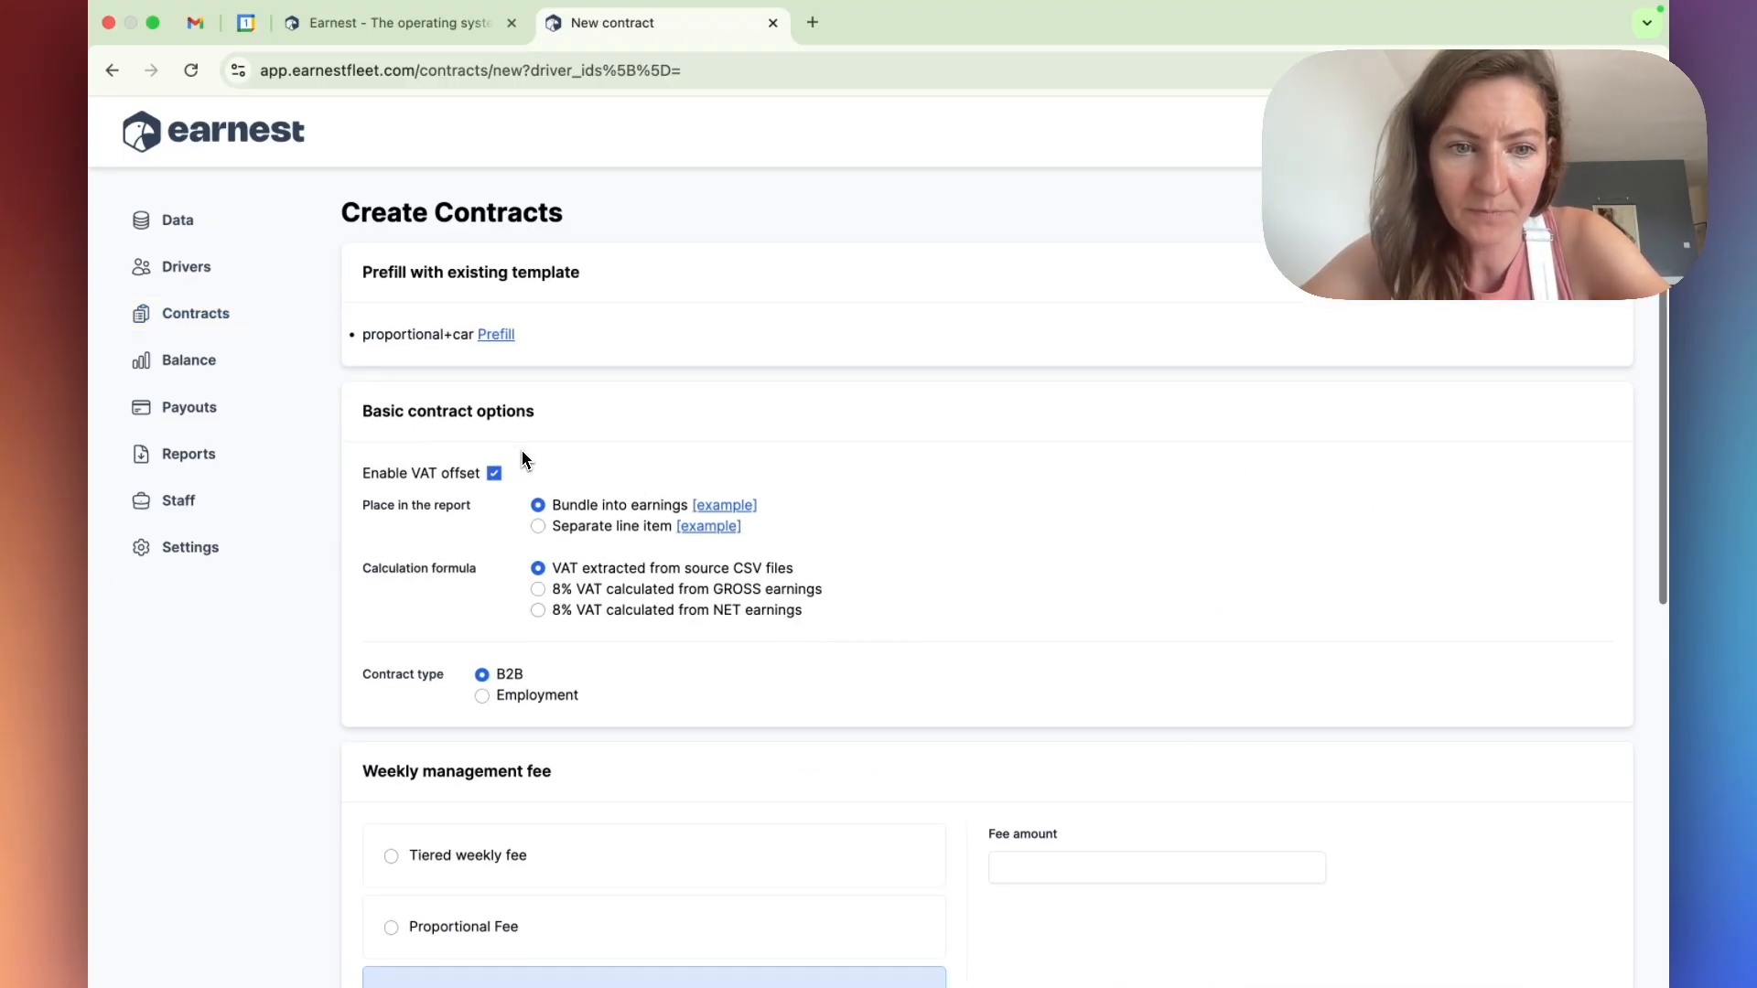
scroll(522, 453, down, 1)
click(495, 426)
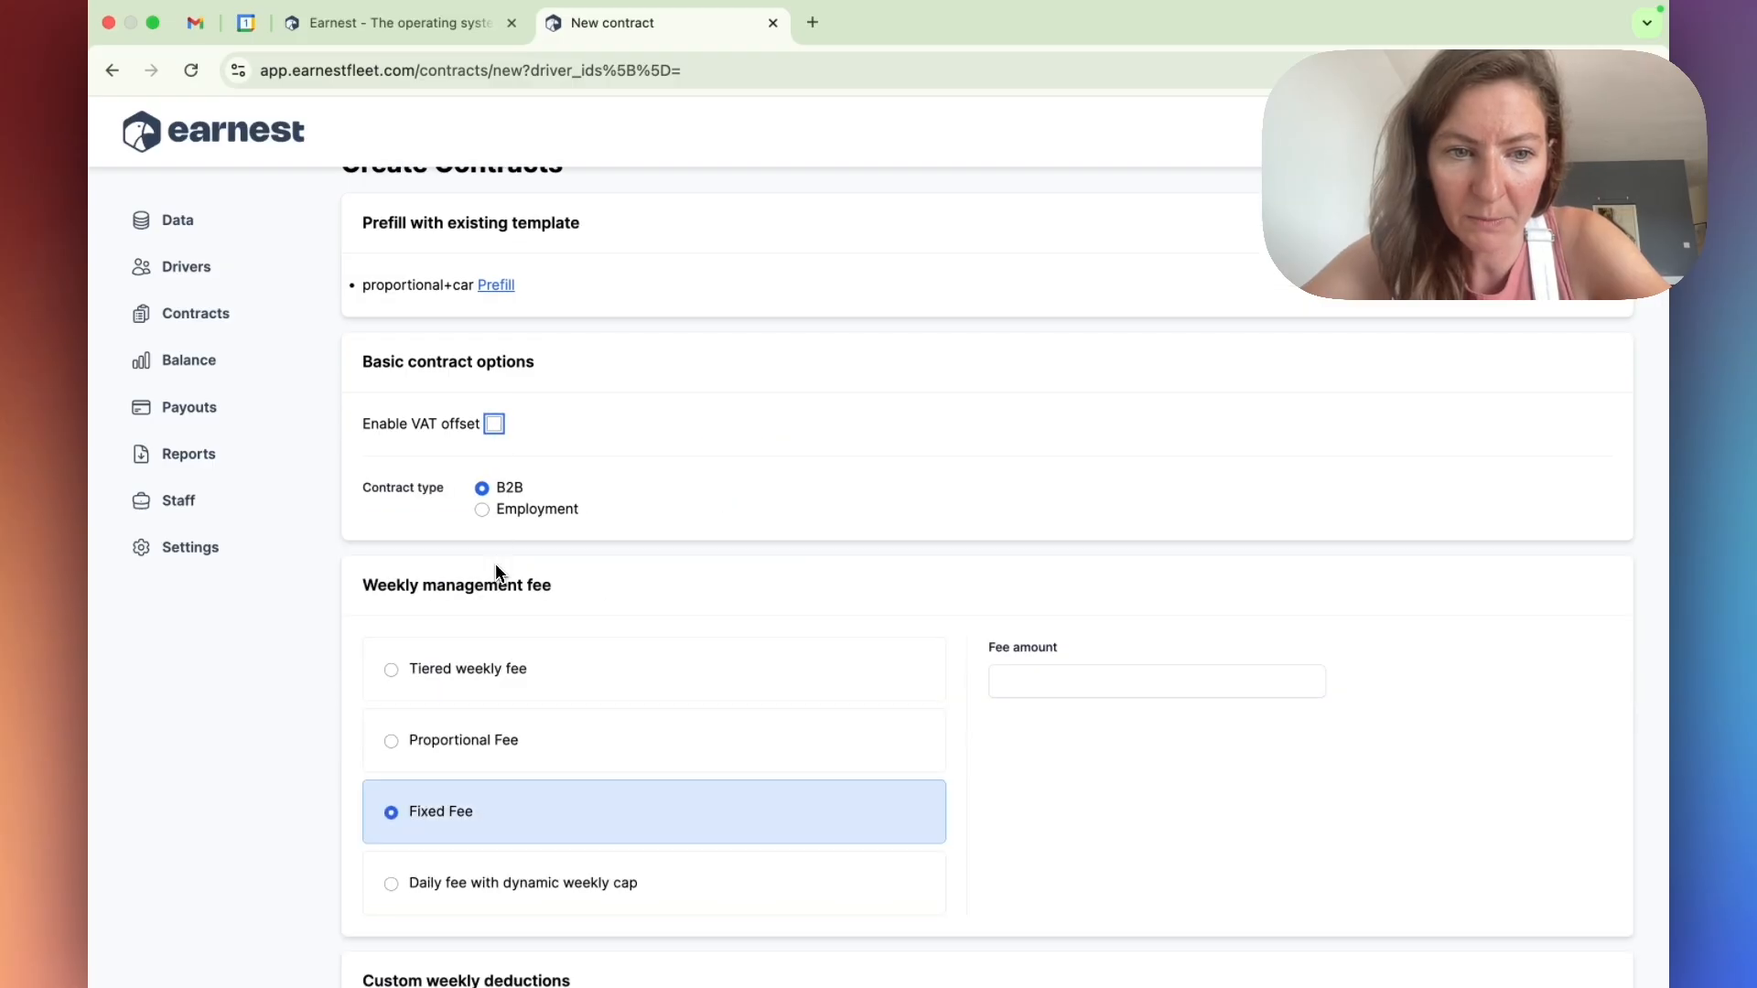
Set the fixed weekly management fee amount to 25
scroll(490, 541, down, 3)
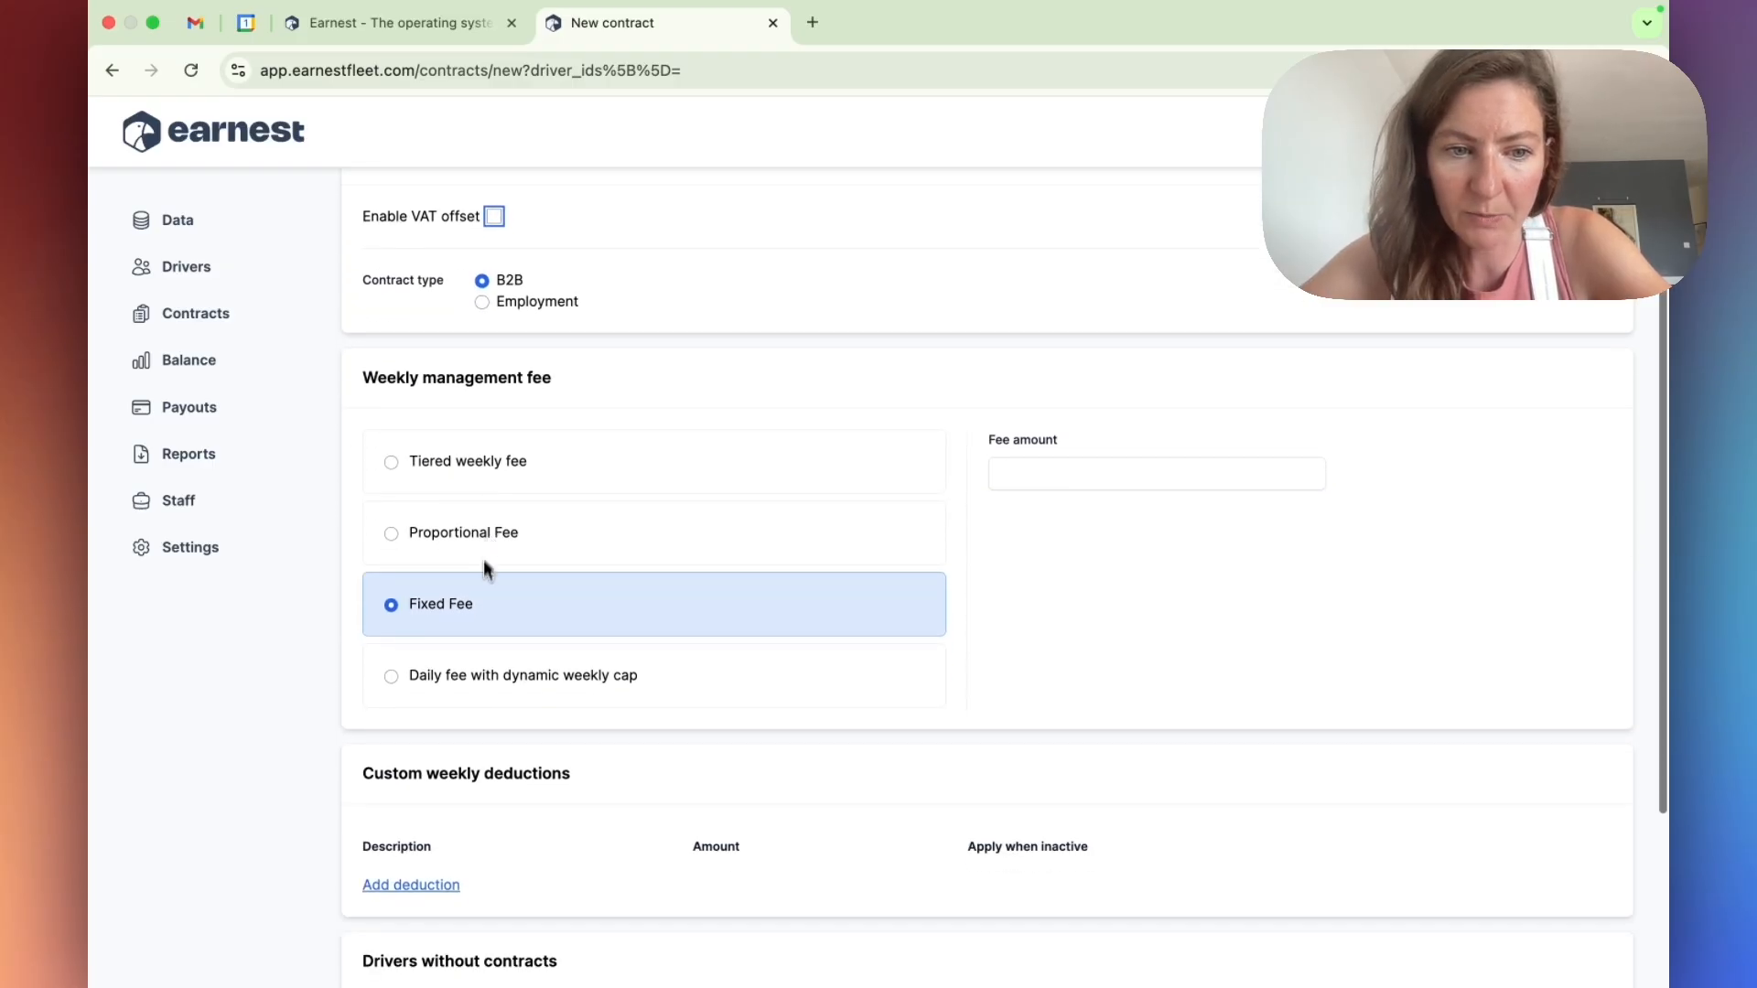
click(1051, 474)
text(25)
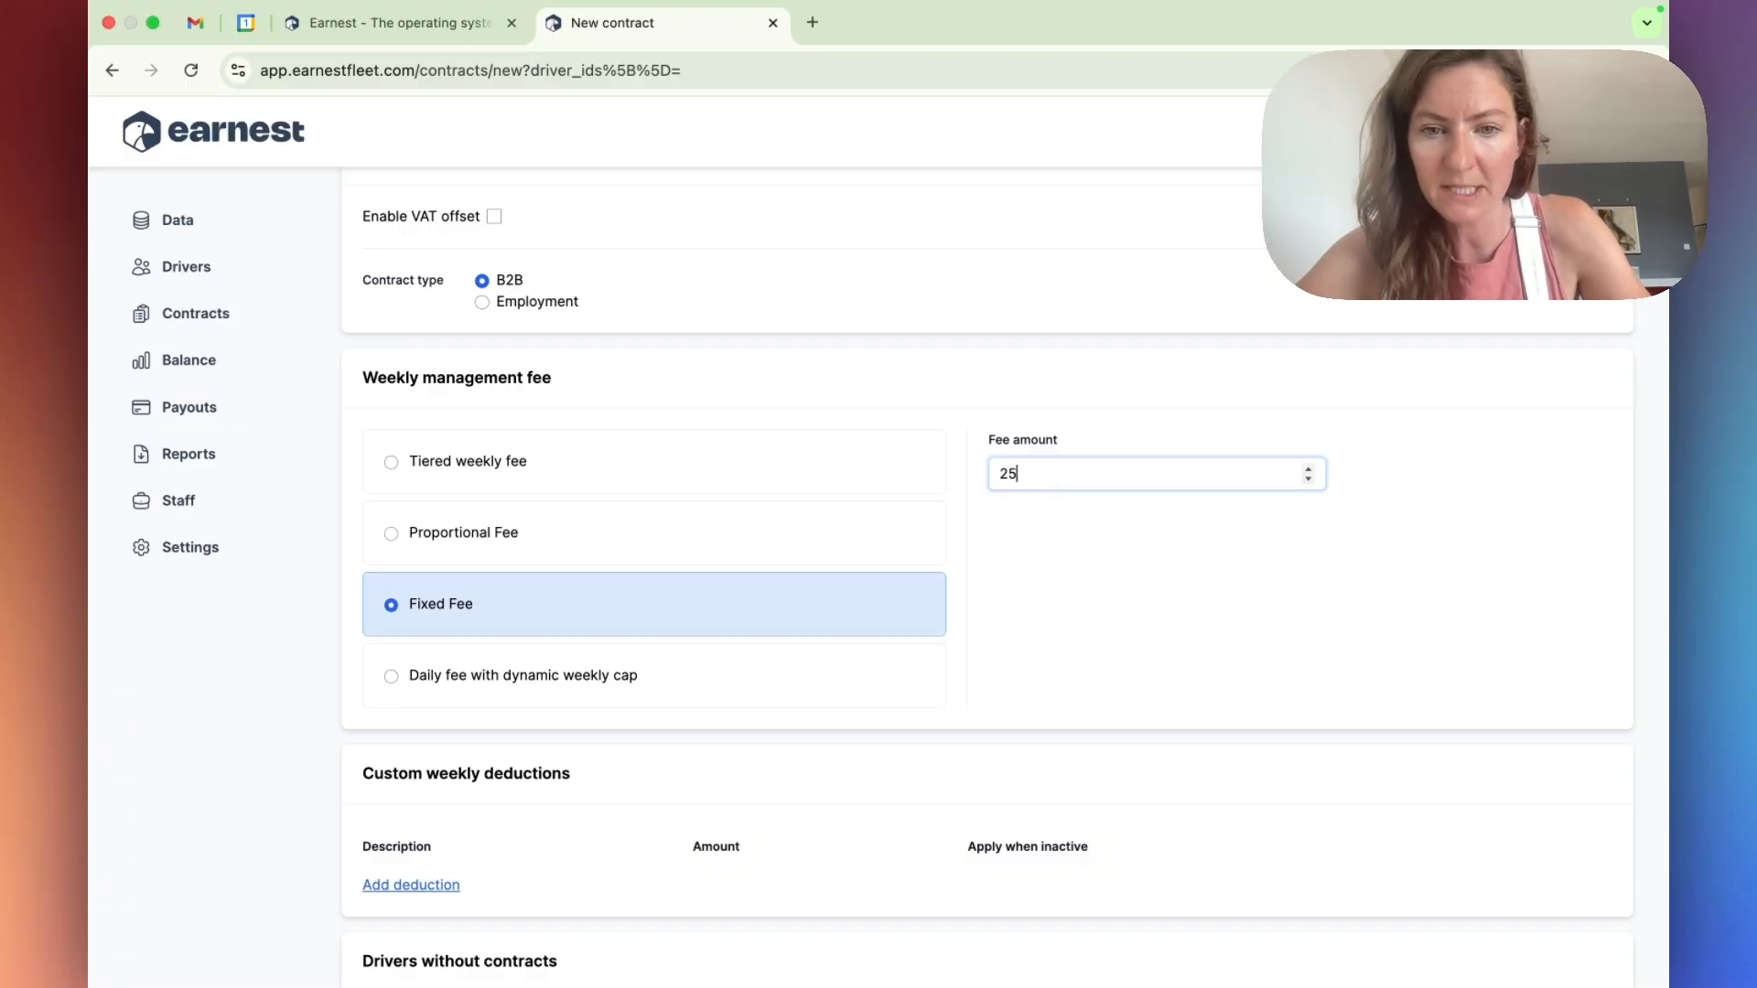
click(1063, 574)
Select all five remaining drivers without contracts for this fixed-fee contract
scroll(1063, 574, down, 4)
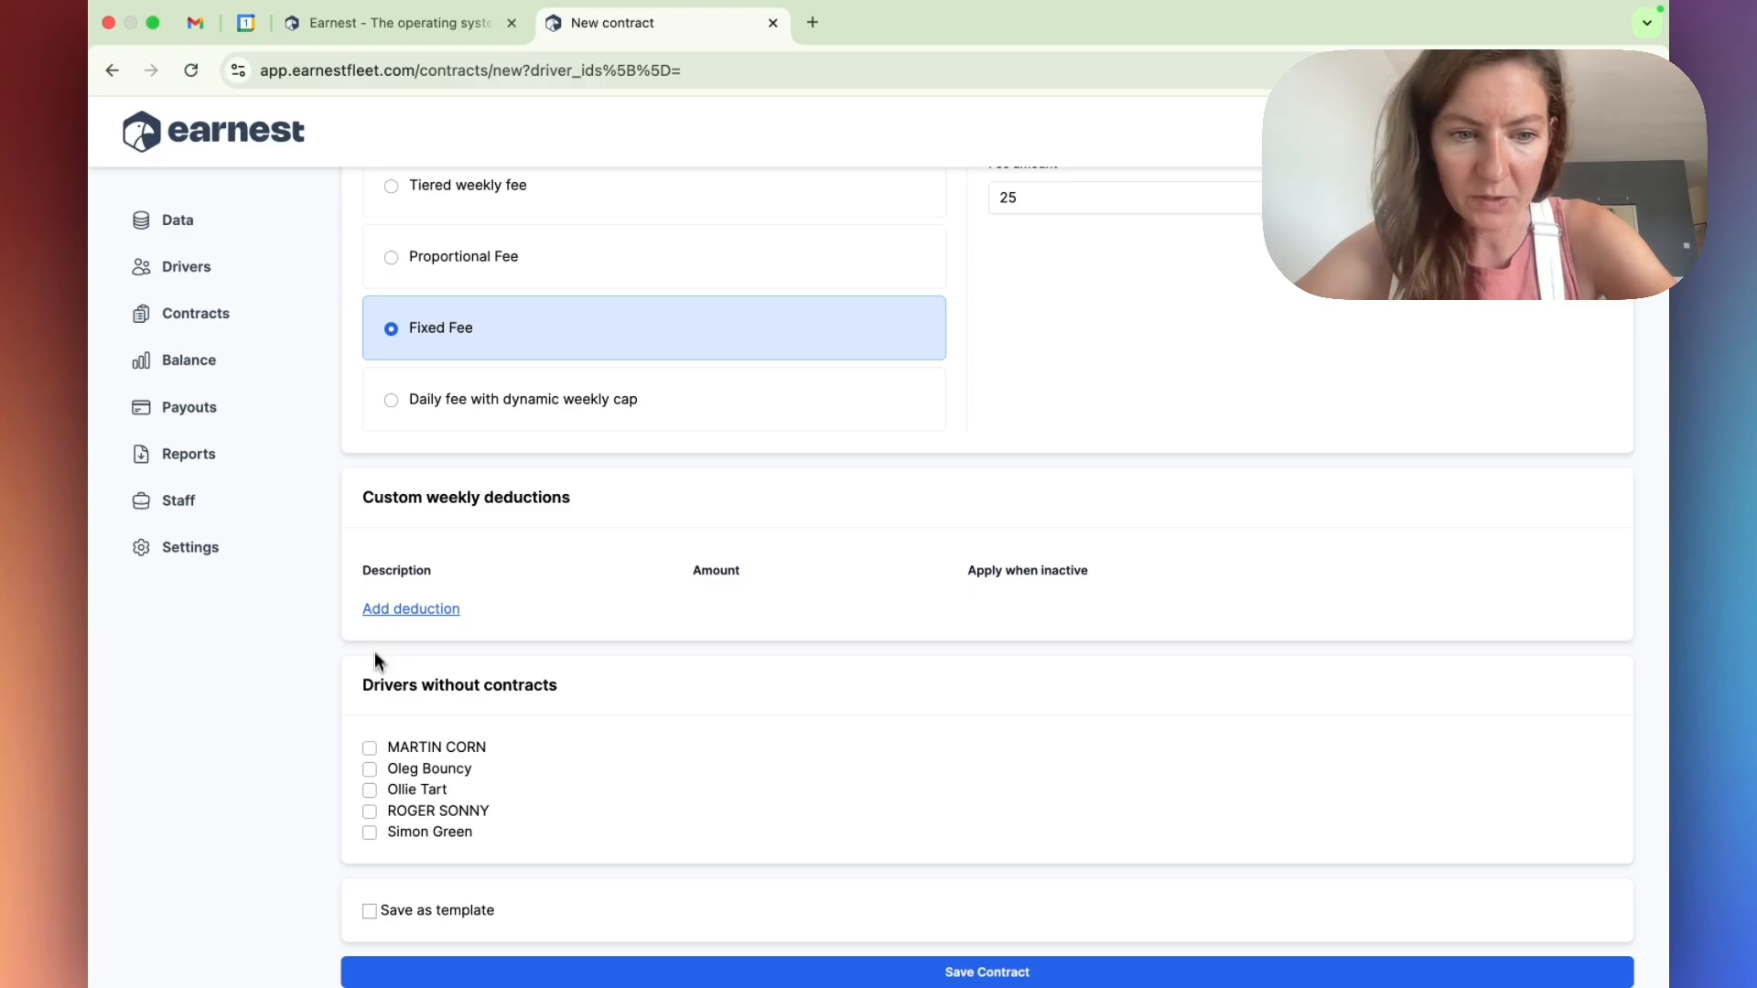
click(369, 810)
click(369, 831)
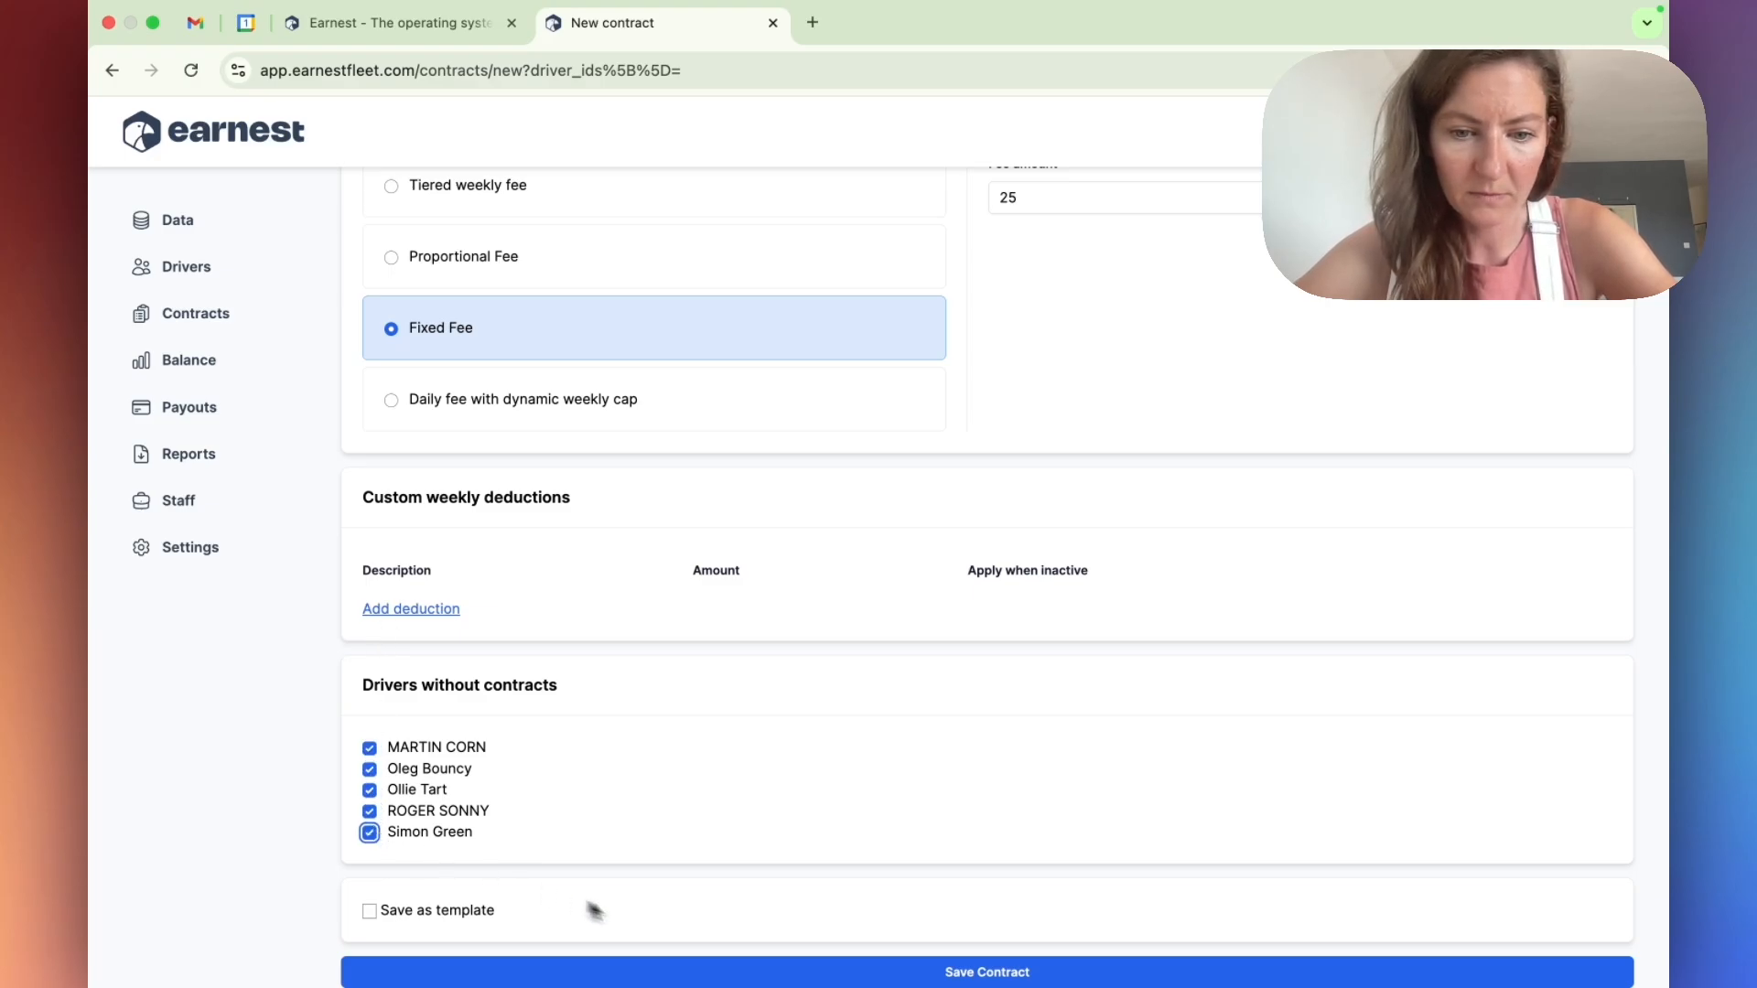
Save the fixed-fee settings as a template named "fixedfee25" and save the contract for the selected drivers
click(432, 911)
right_click(441, 957)
click(410, 948)
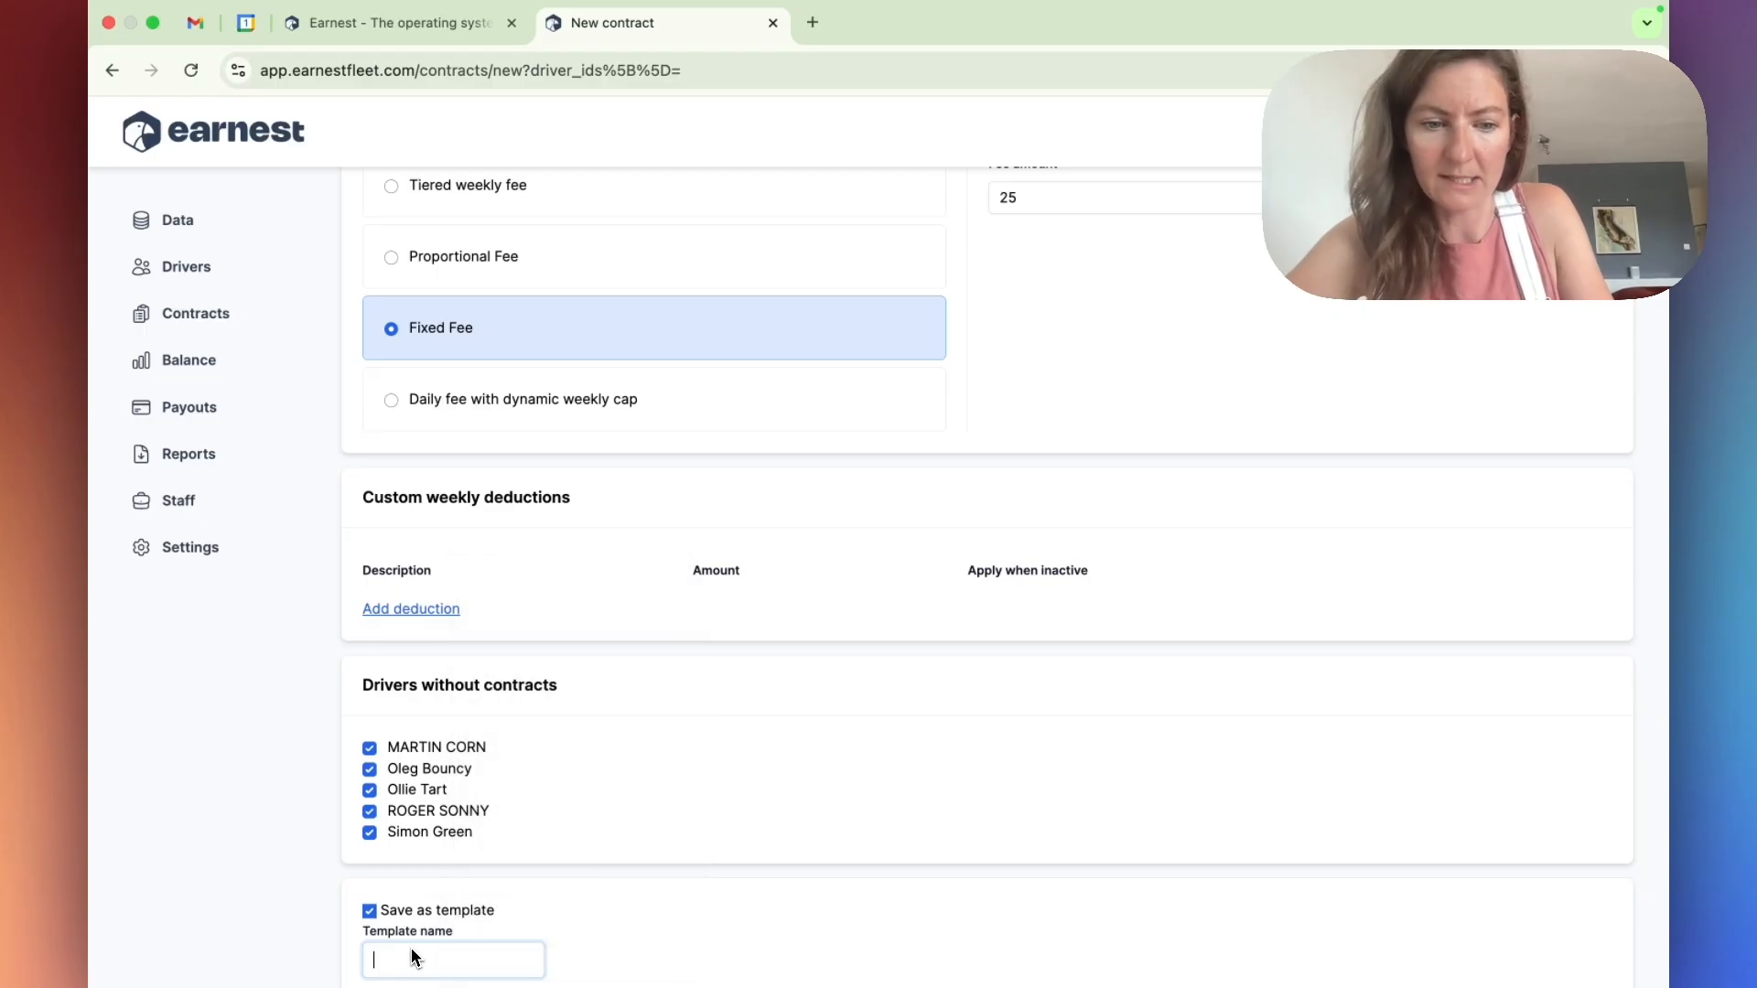
text(fixedfee25)
scroll(504, 983, down, 1)
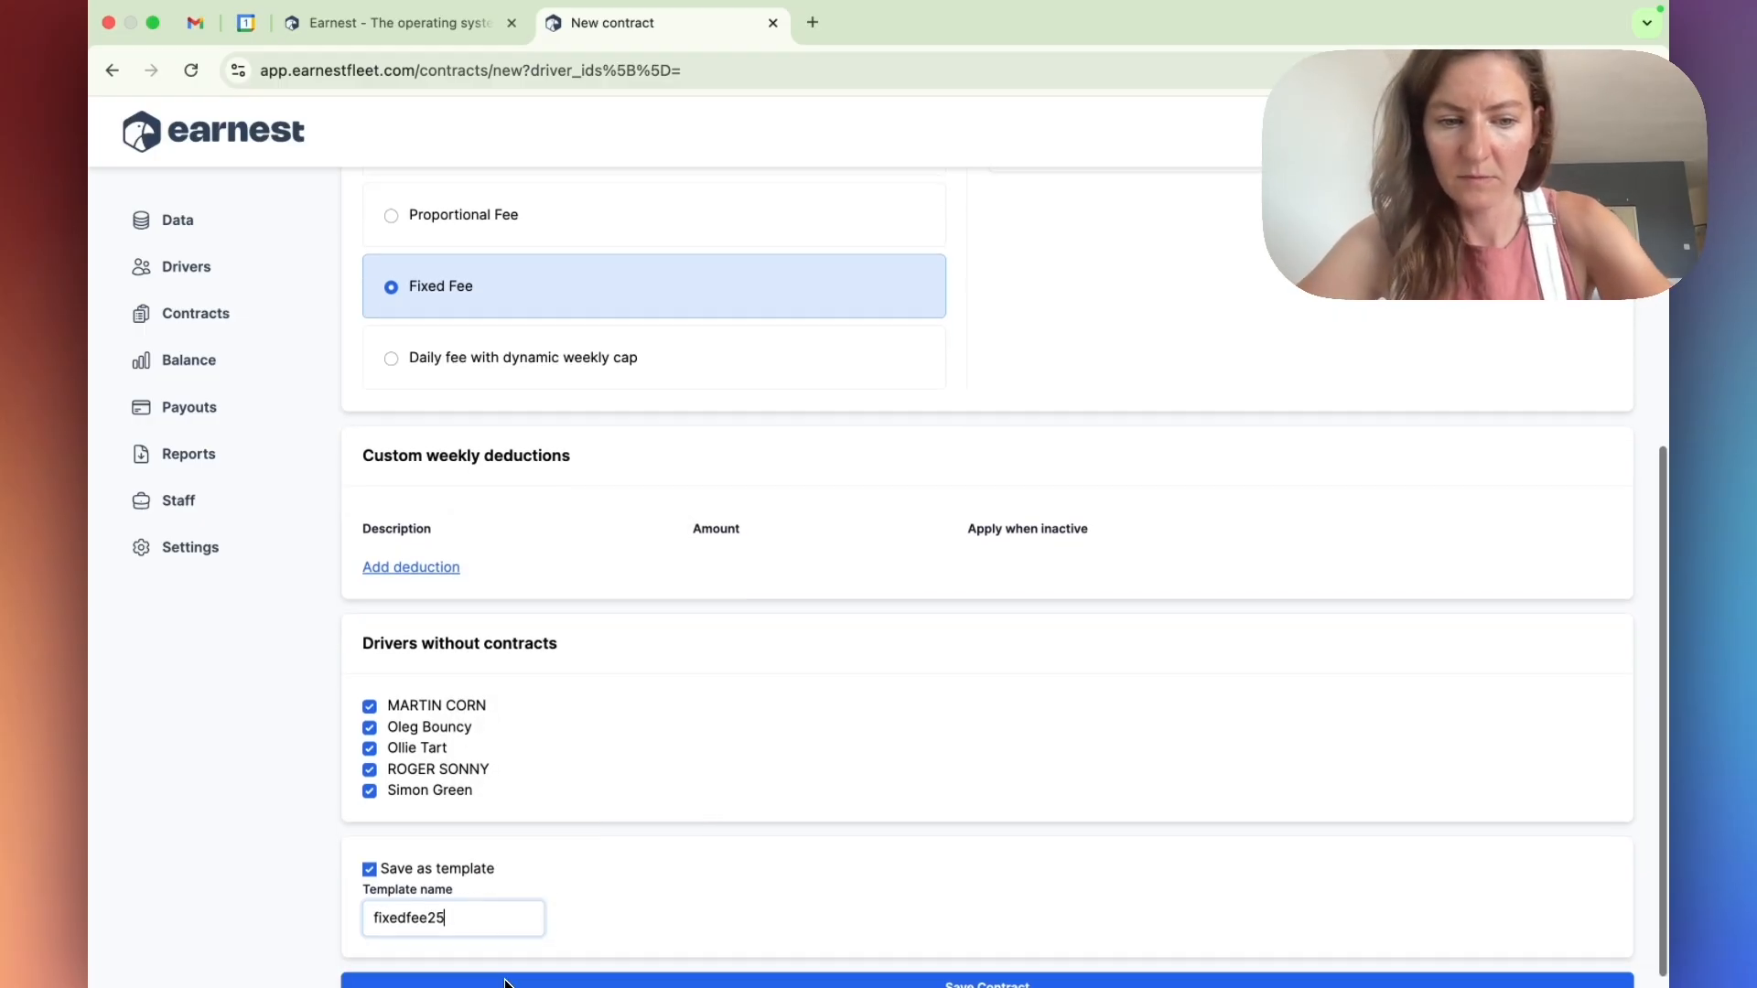
click(577, 978)
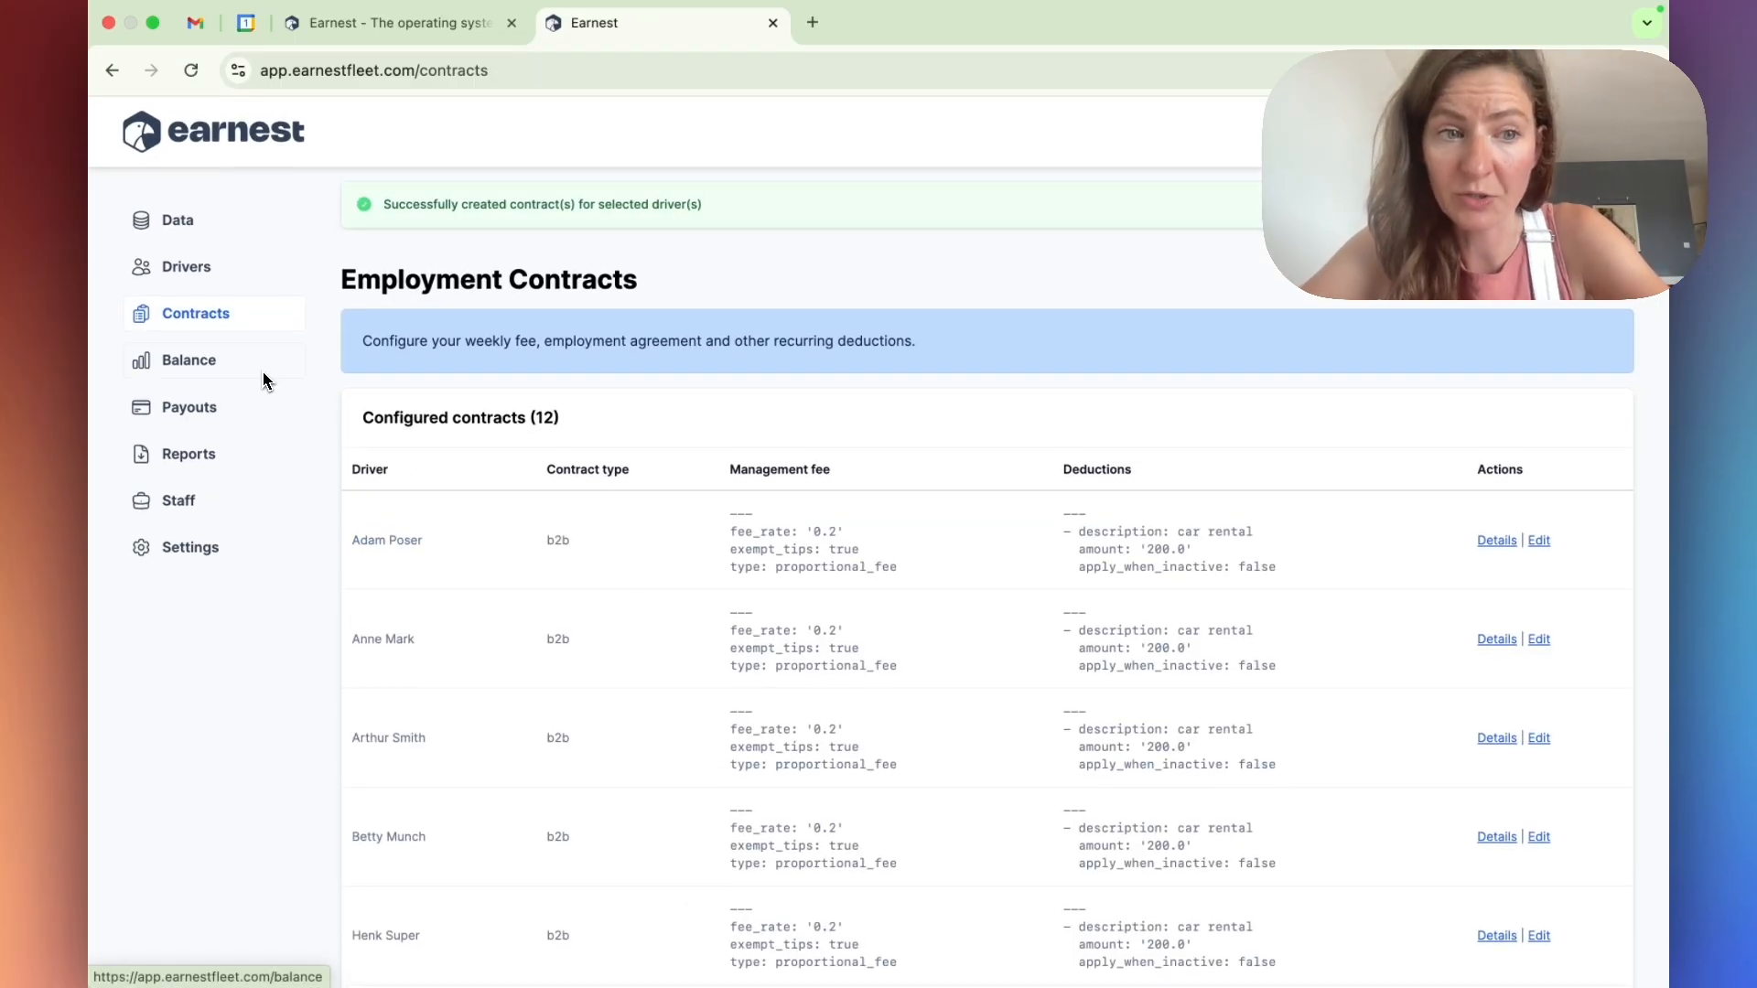
Run the driver balance calculations for week 26, 2025 and review the resulting balances
click(194, 360)
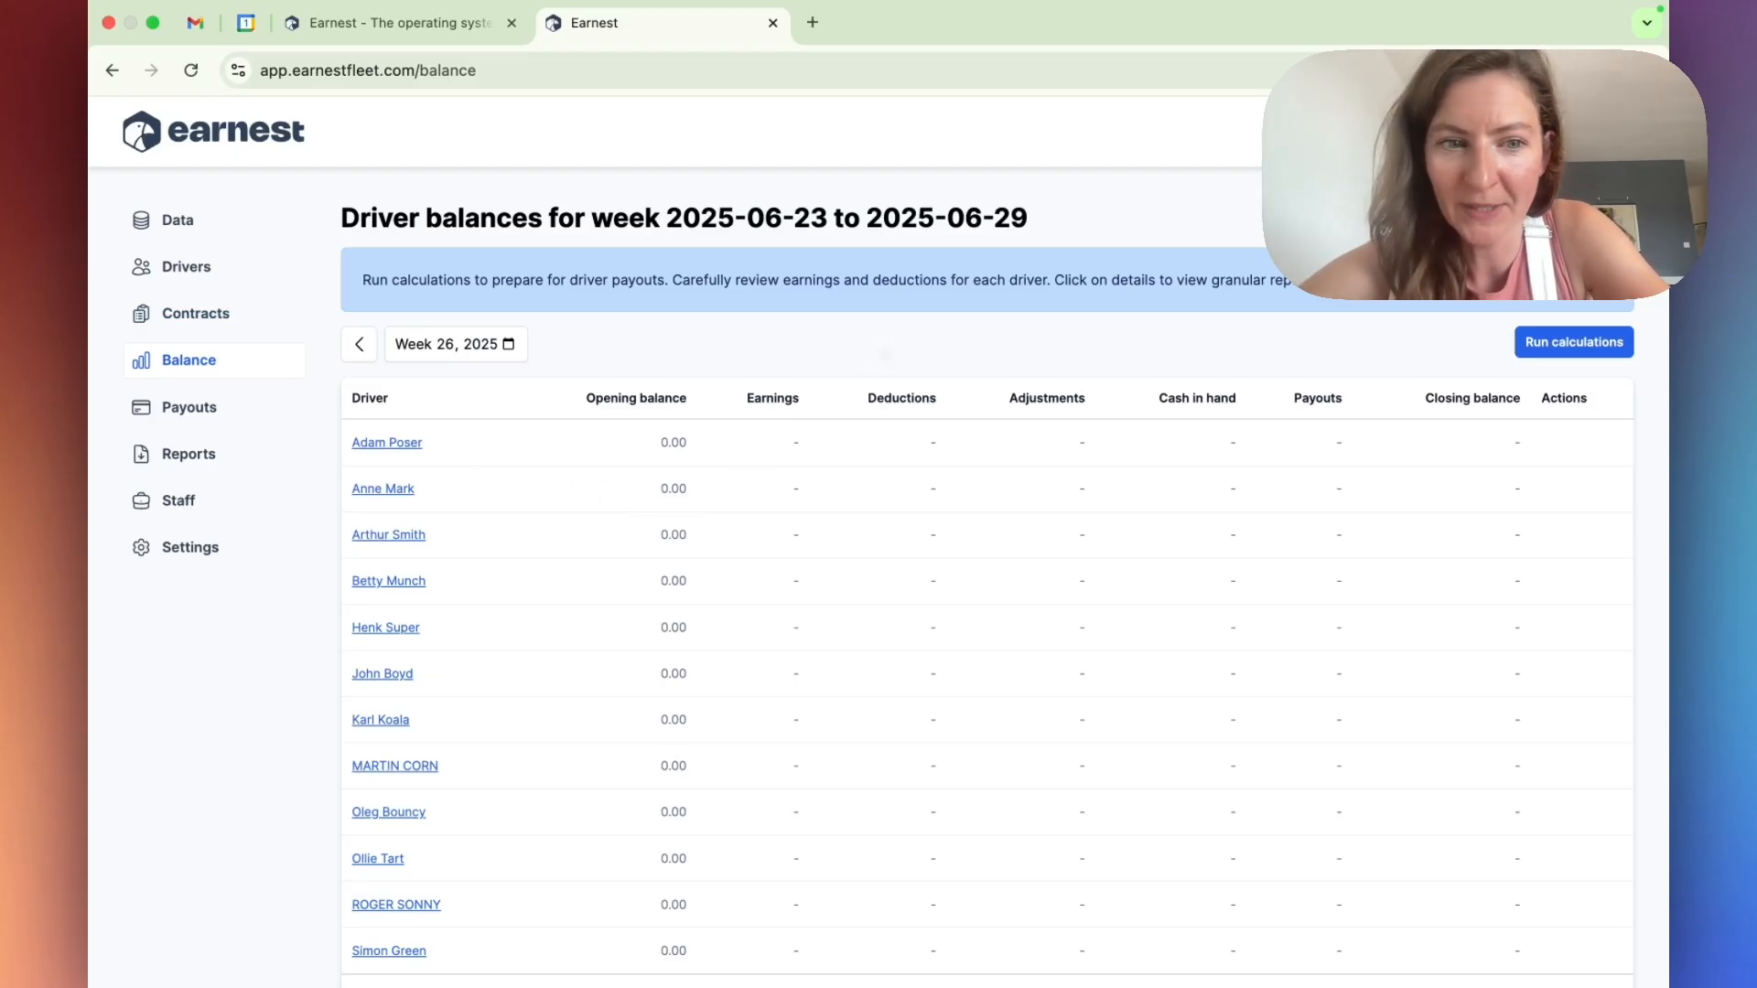
click(1546, 345)
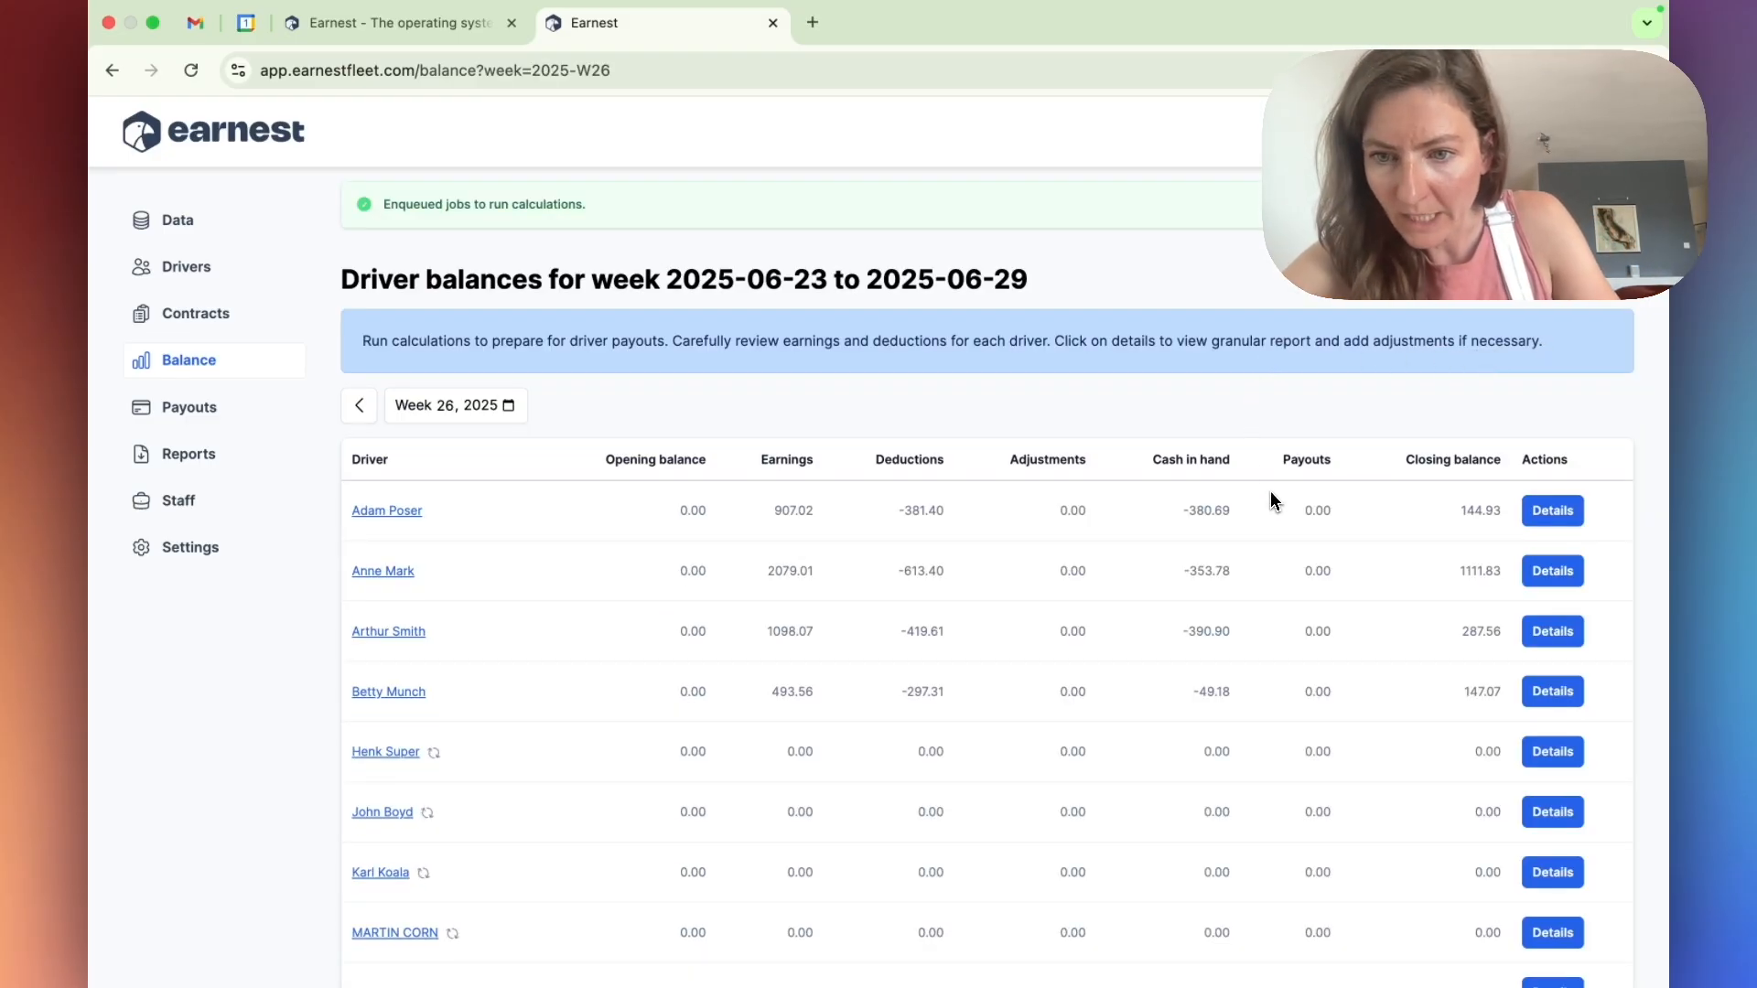
scroll(1270, 494, down, 3)
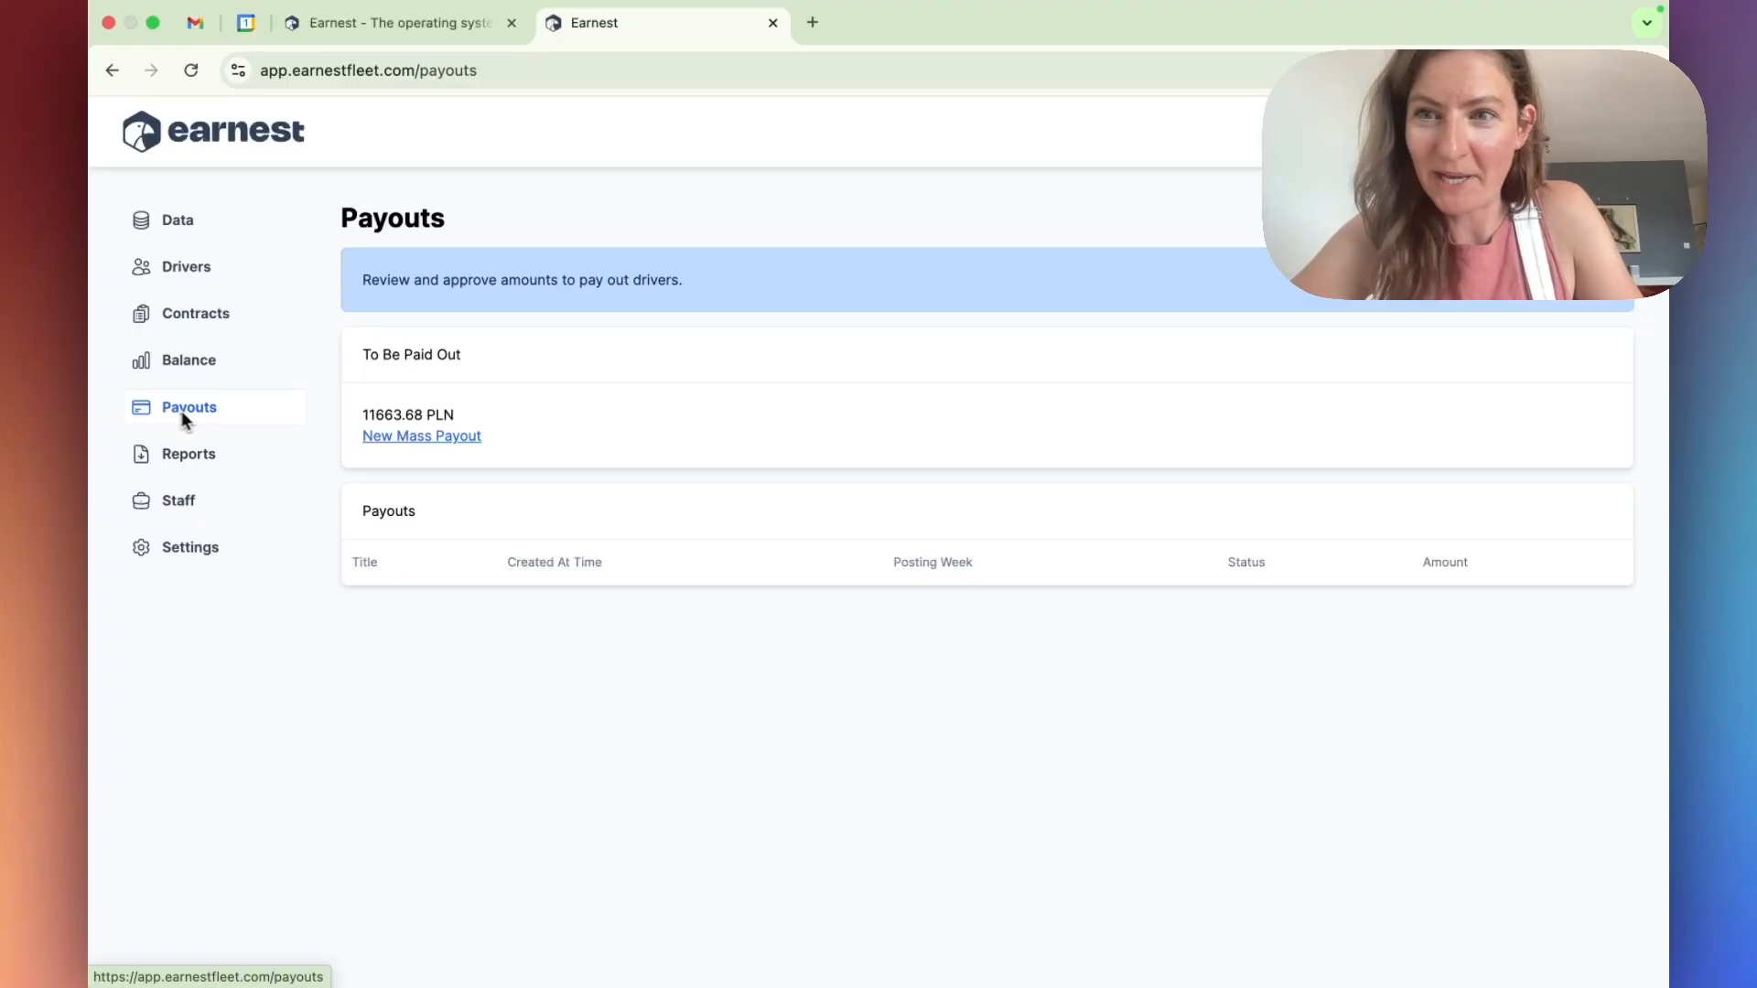
Create a new mass payout for all drivers for week 26, 2025, titled "week of 23.06"
click(403, 438)
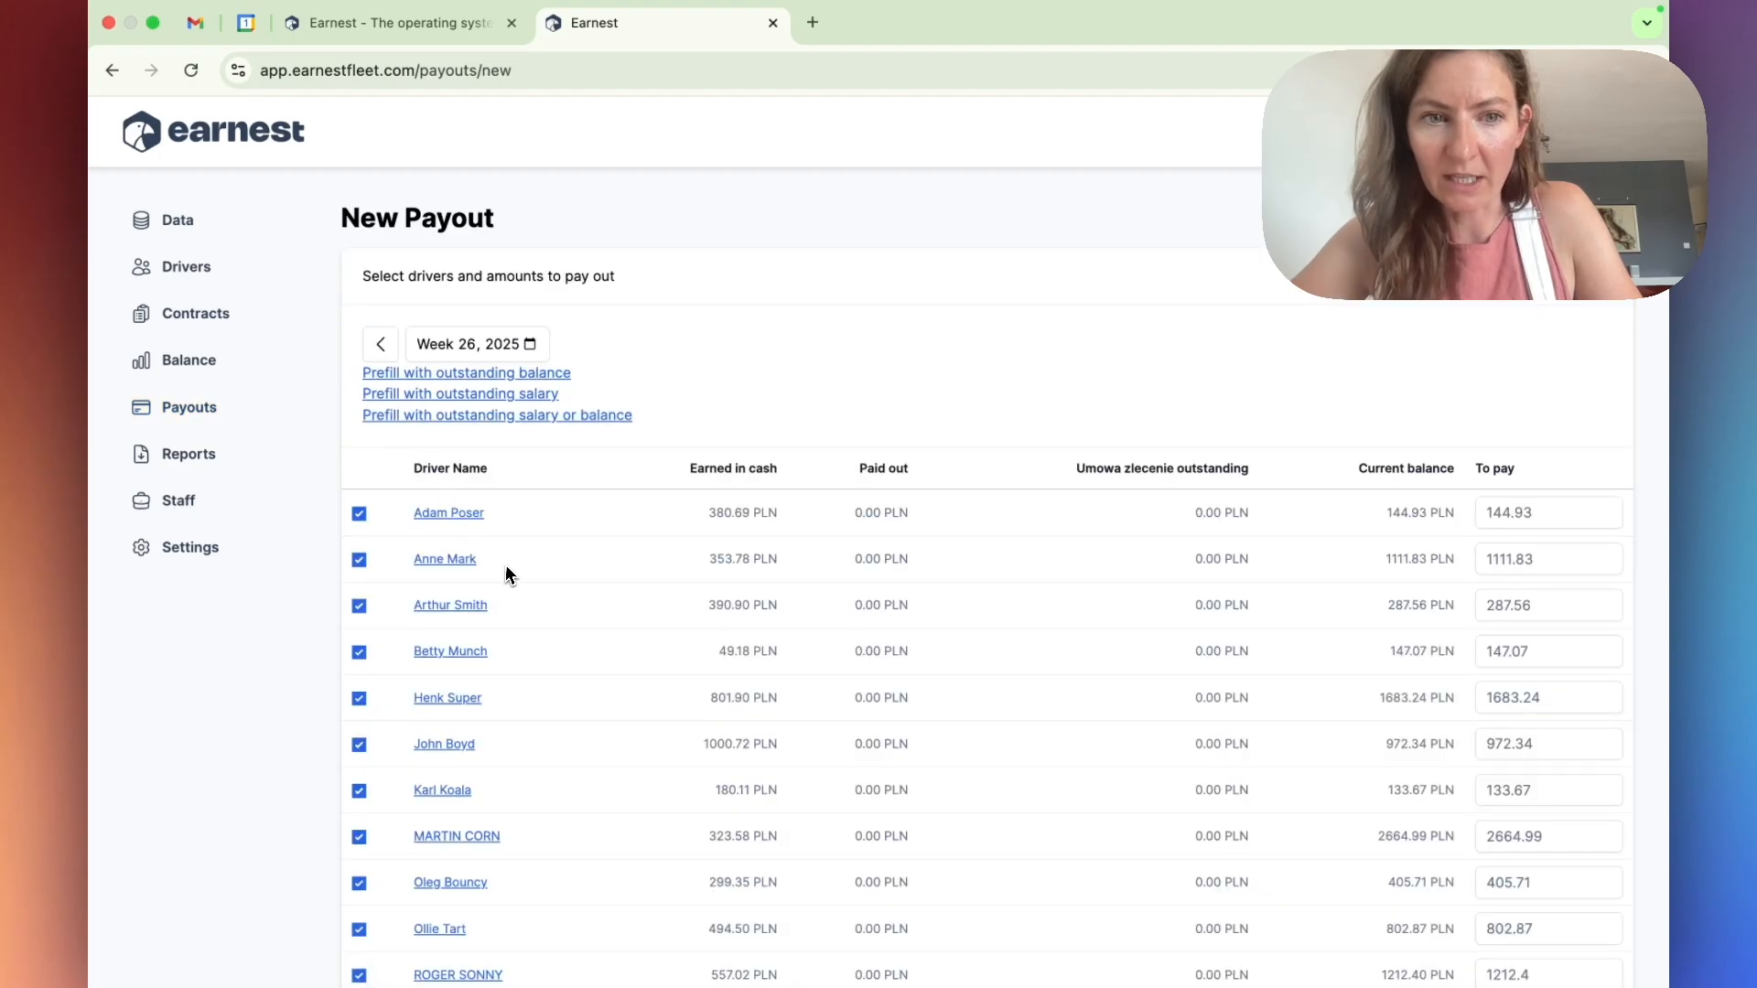
scroll(507, 564, down, 2)
scroll(507, 564, down, 5)
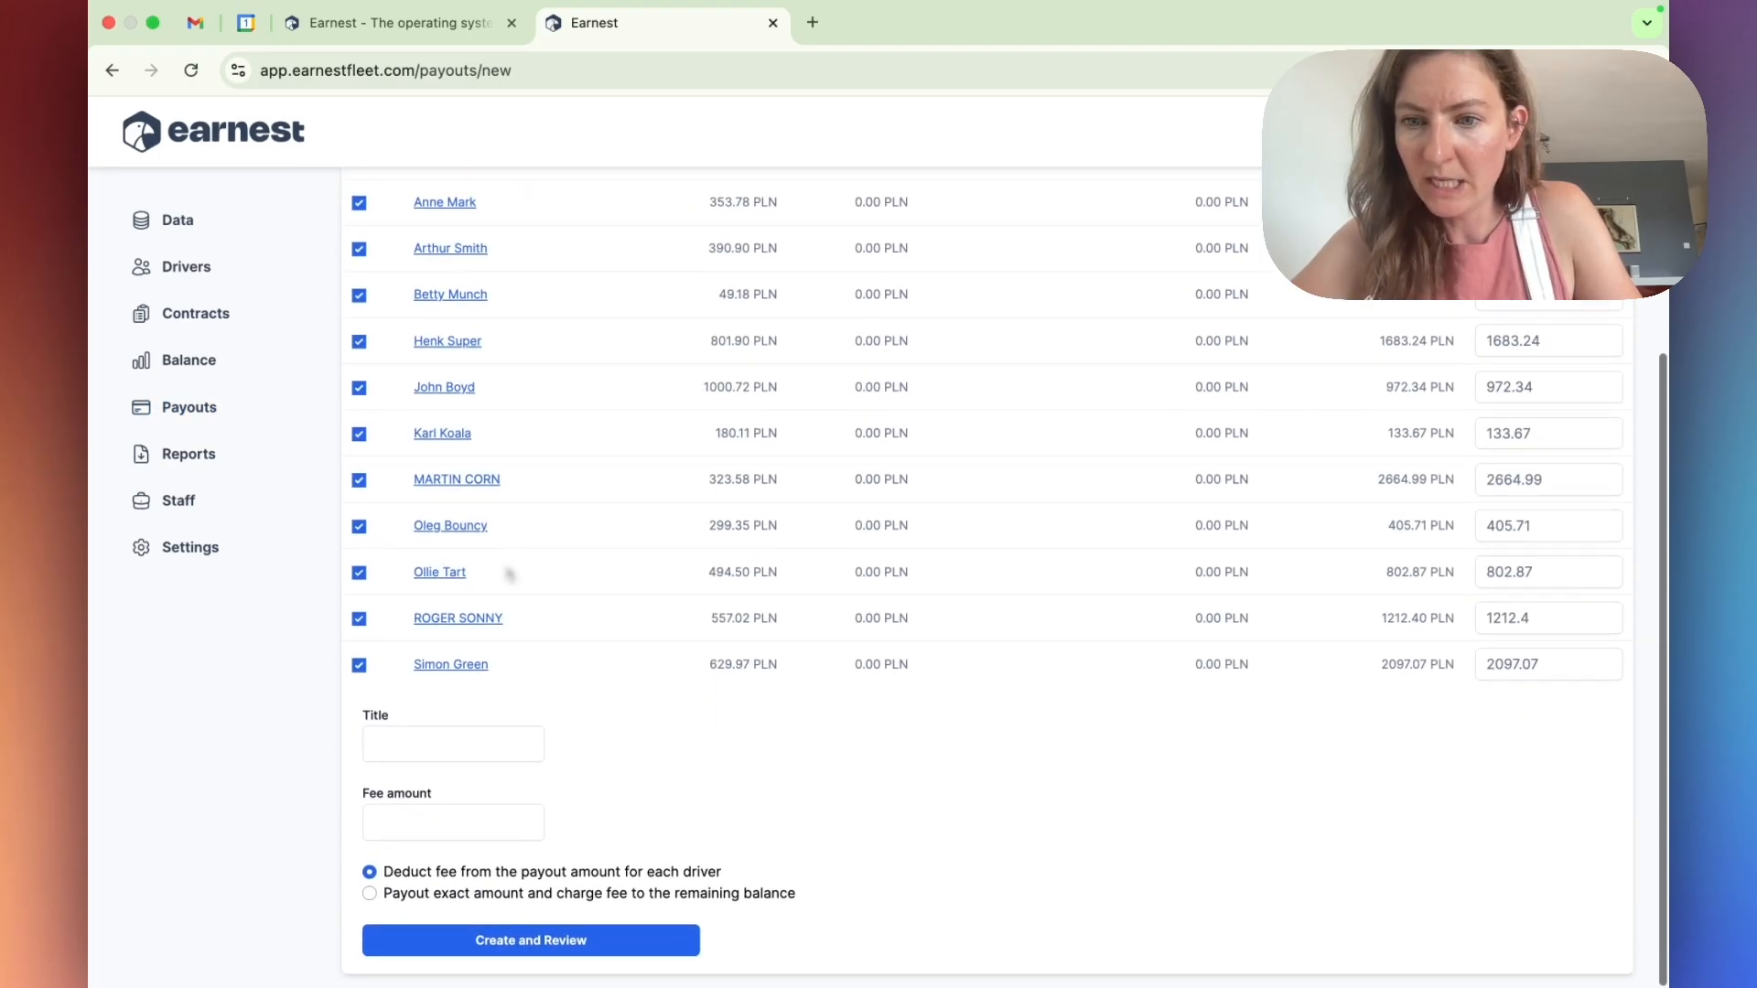
click(486, 742)
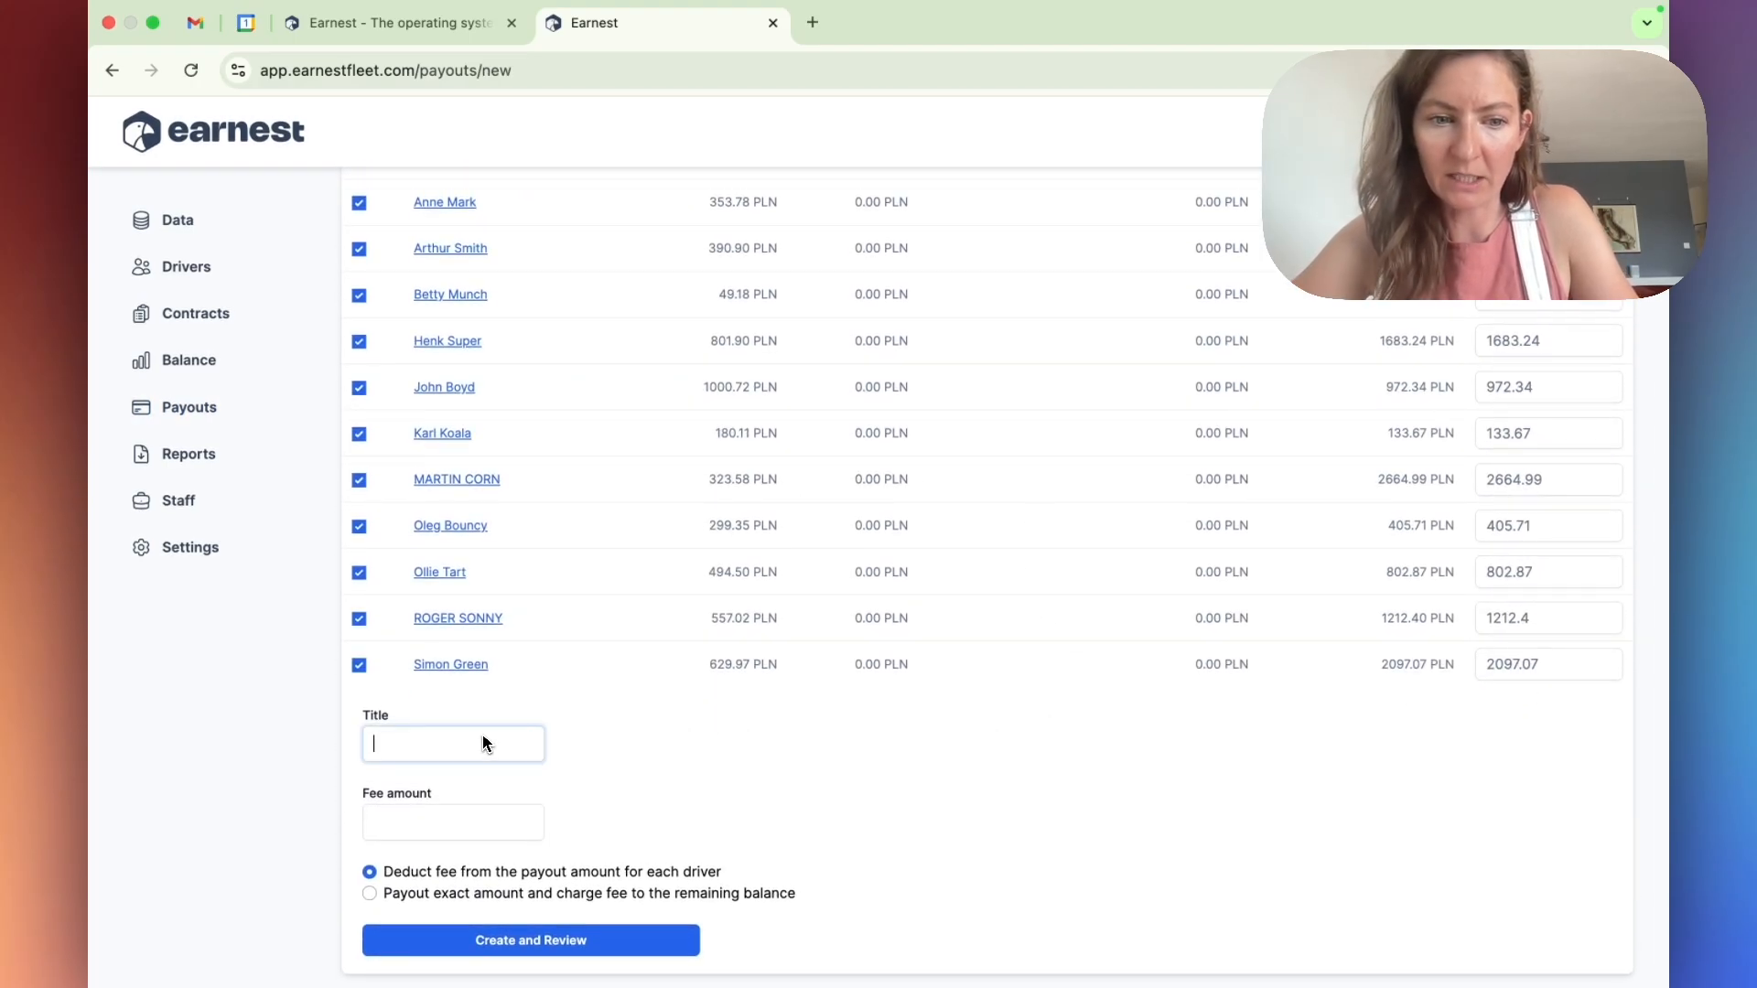
text(week)
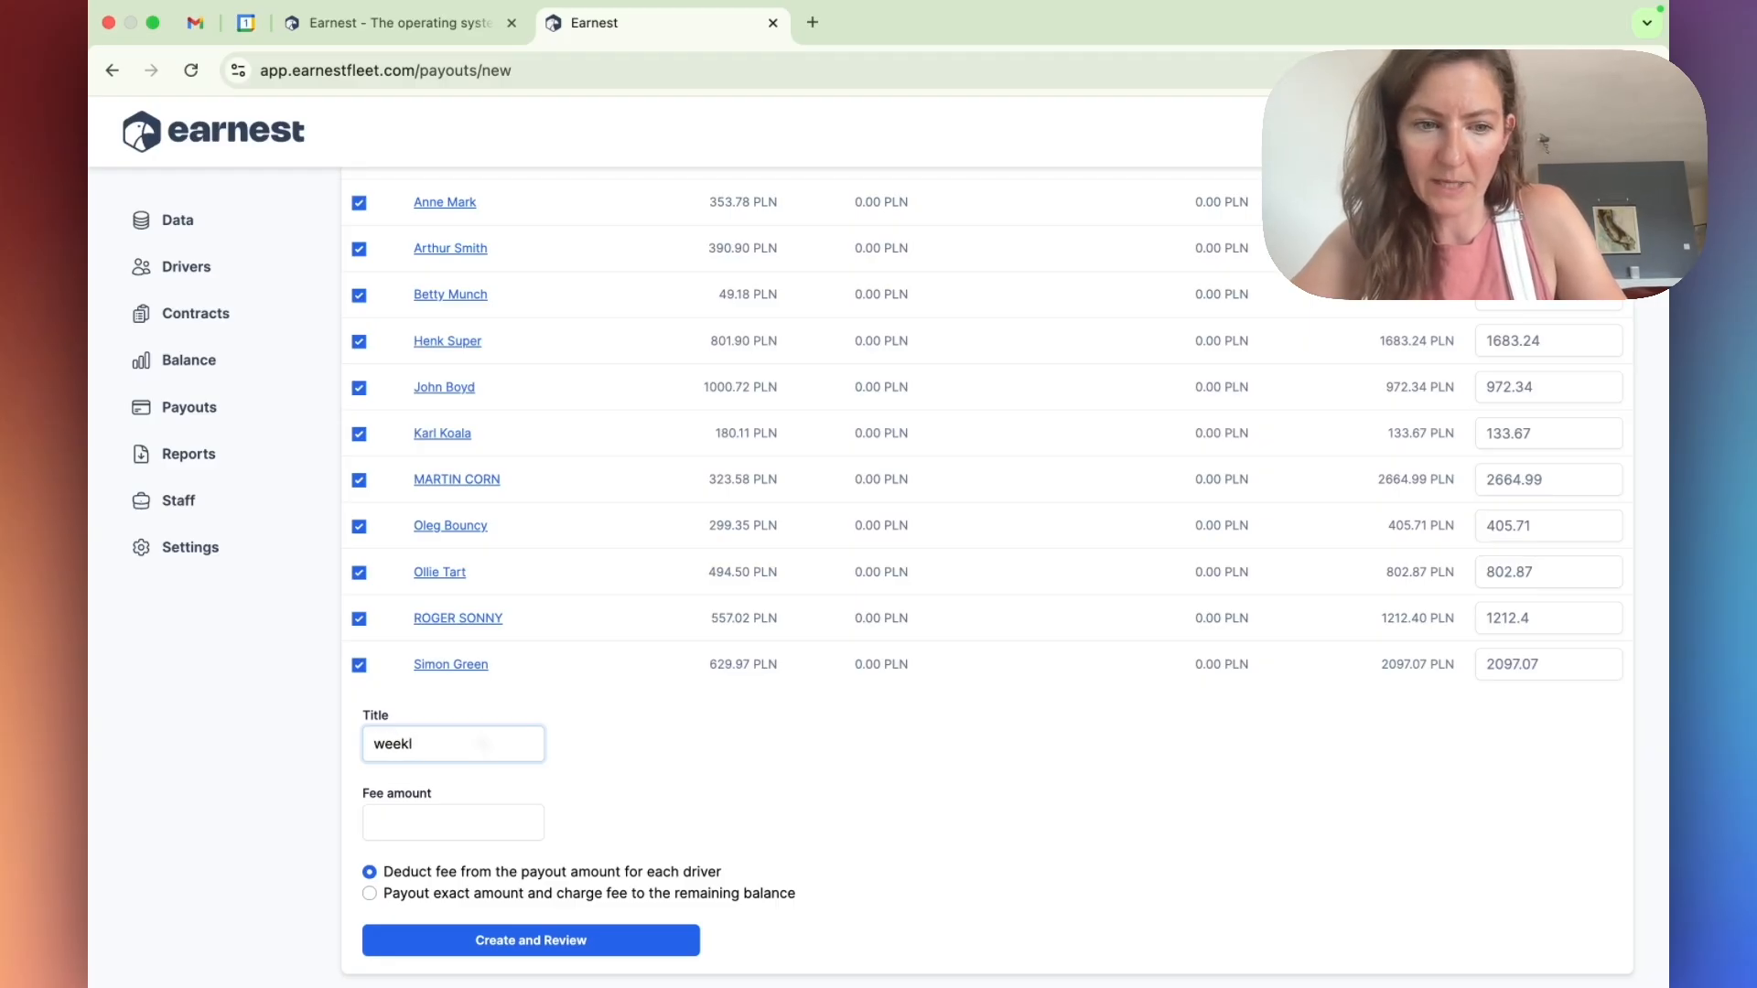
text( of 23.06)
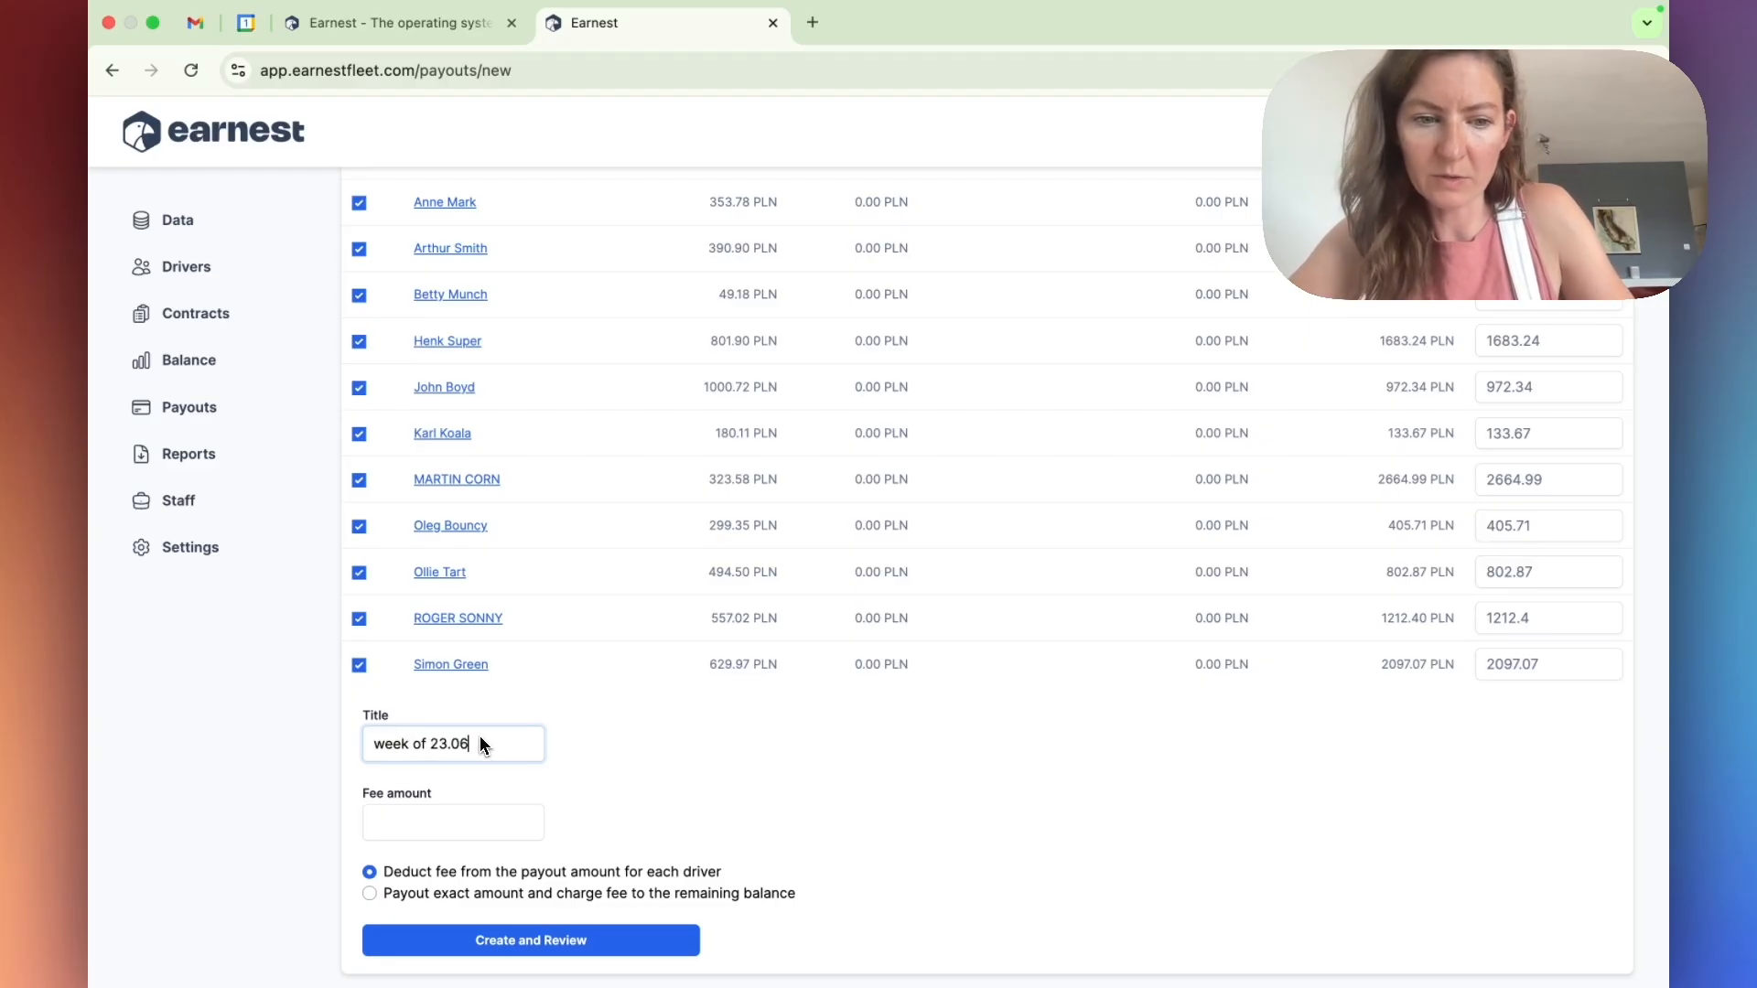
click(419, 950)
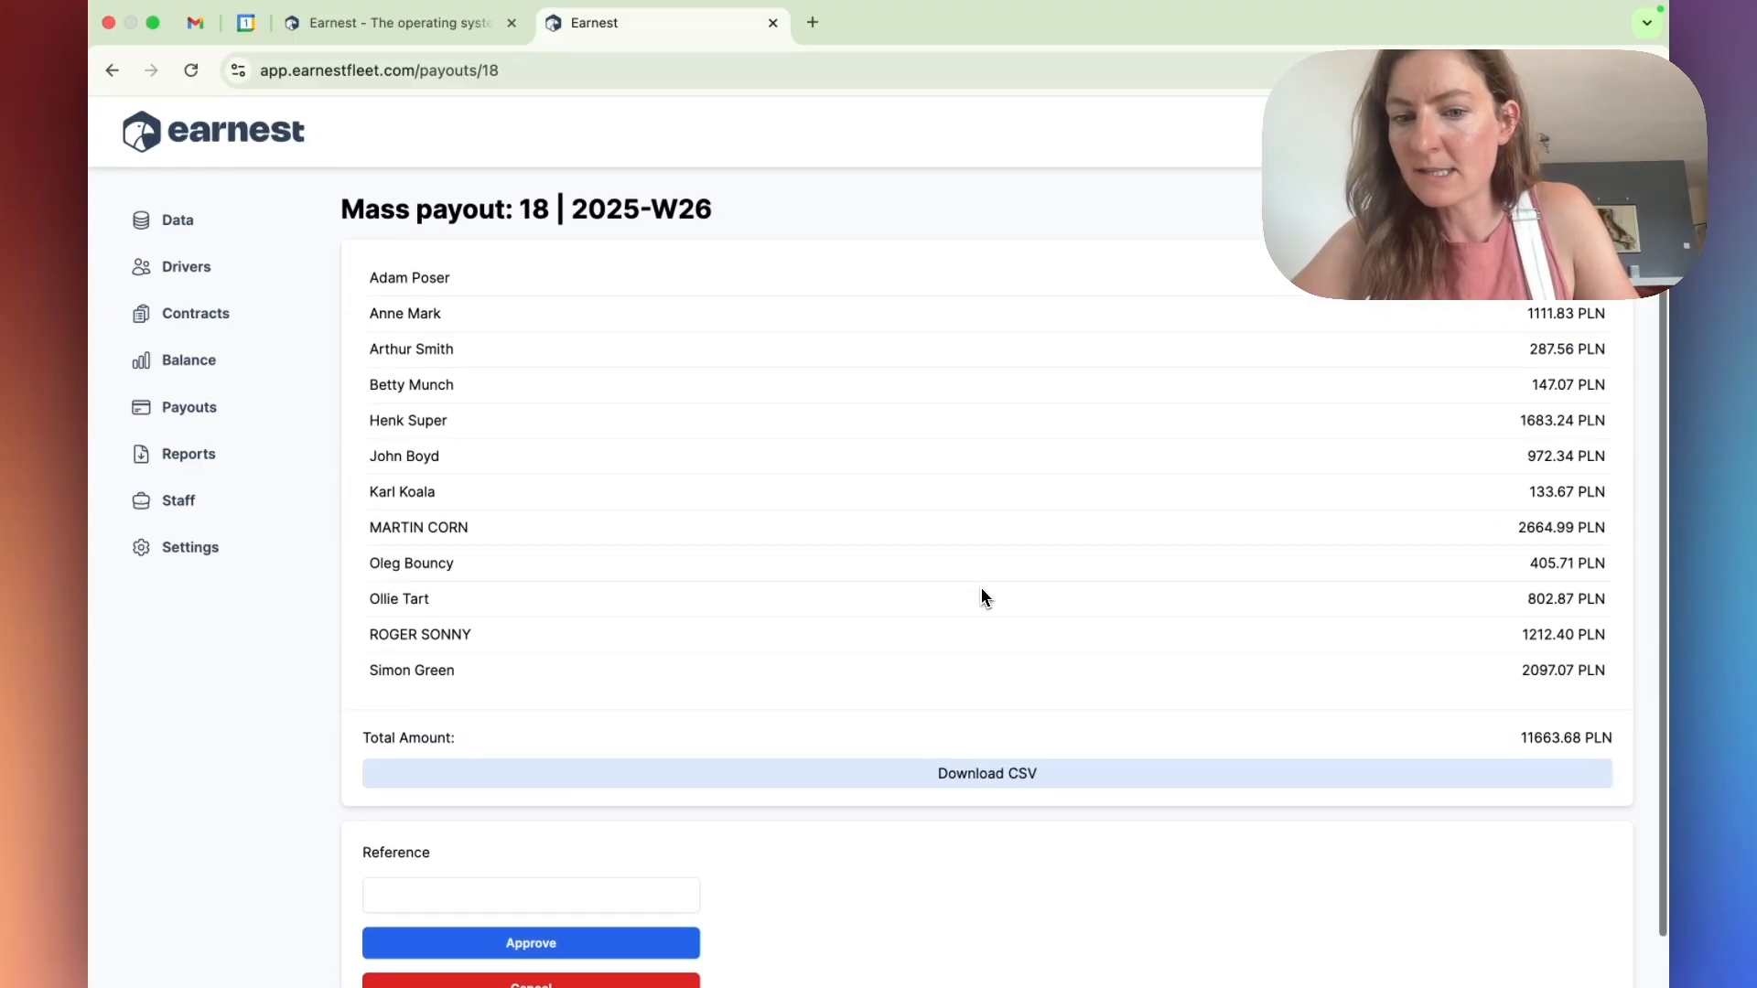
Download the mass payout as CSV, approve it with the reference "ROTEHSMARDS" and return to the payouts overview
scroll(981, 595, down, 1)
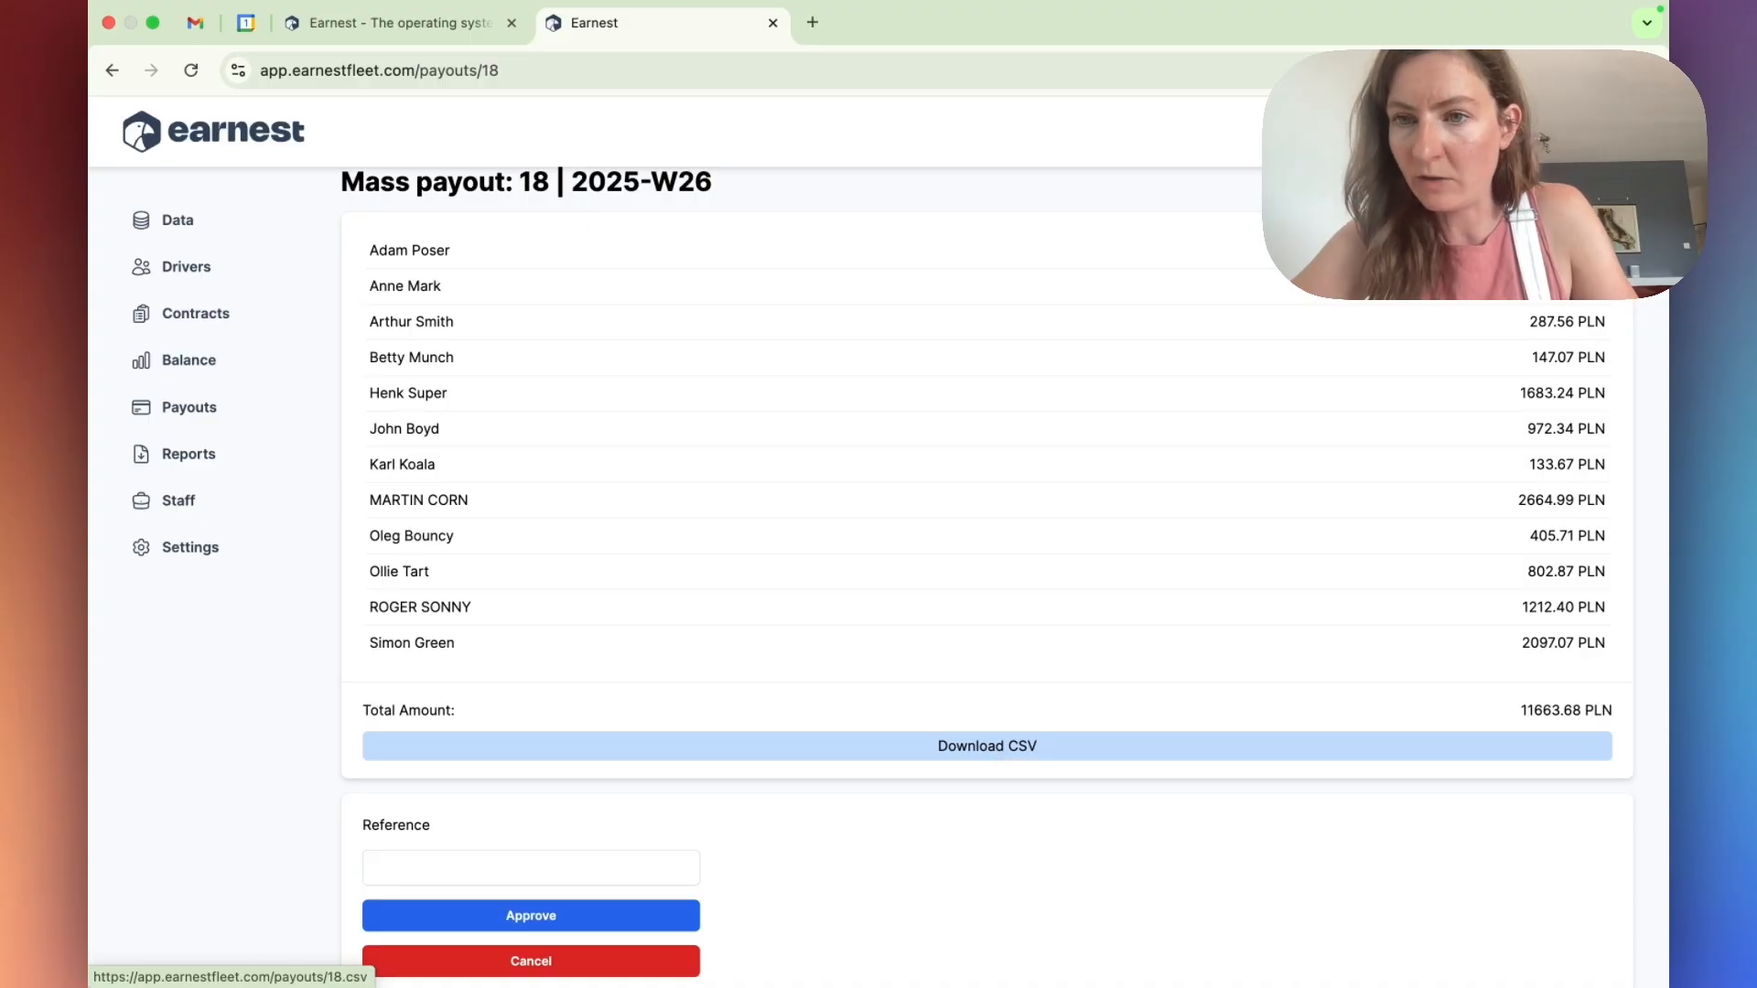
click(1001, 756)
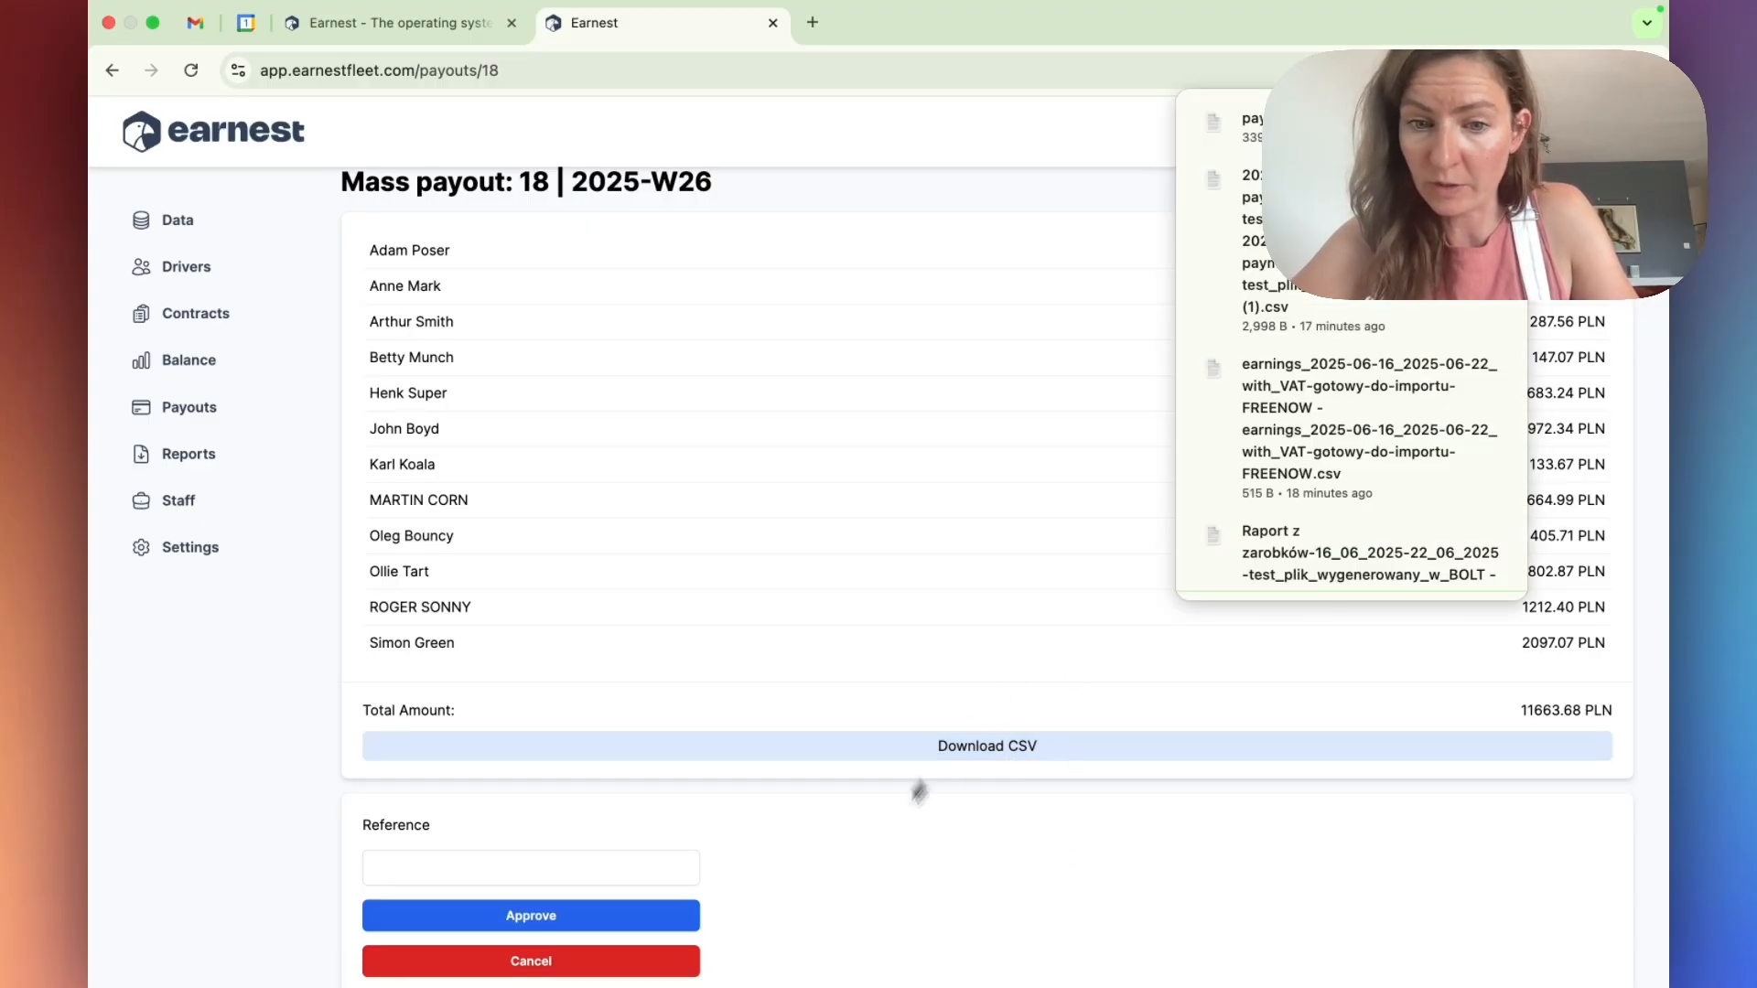
scroll(580, 811, down, 1)
click(393, 842)
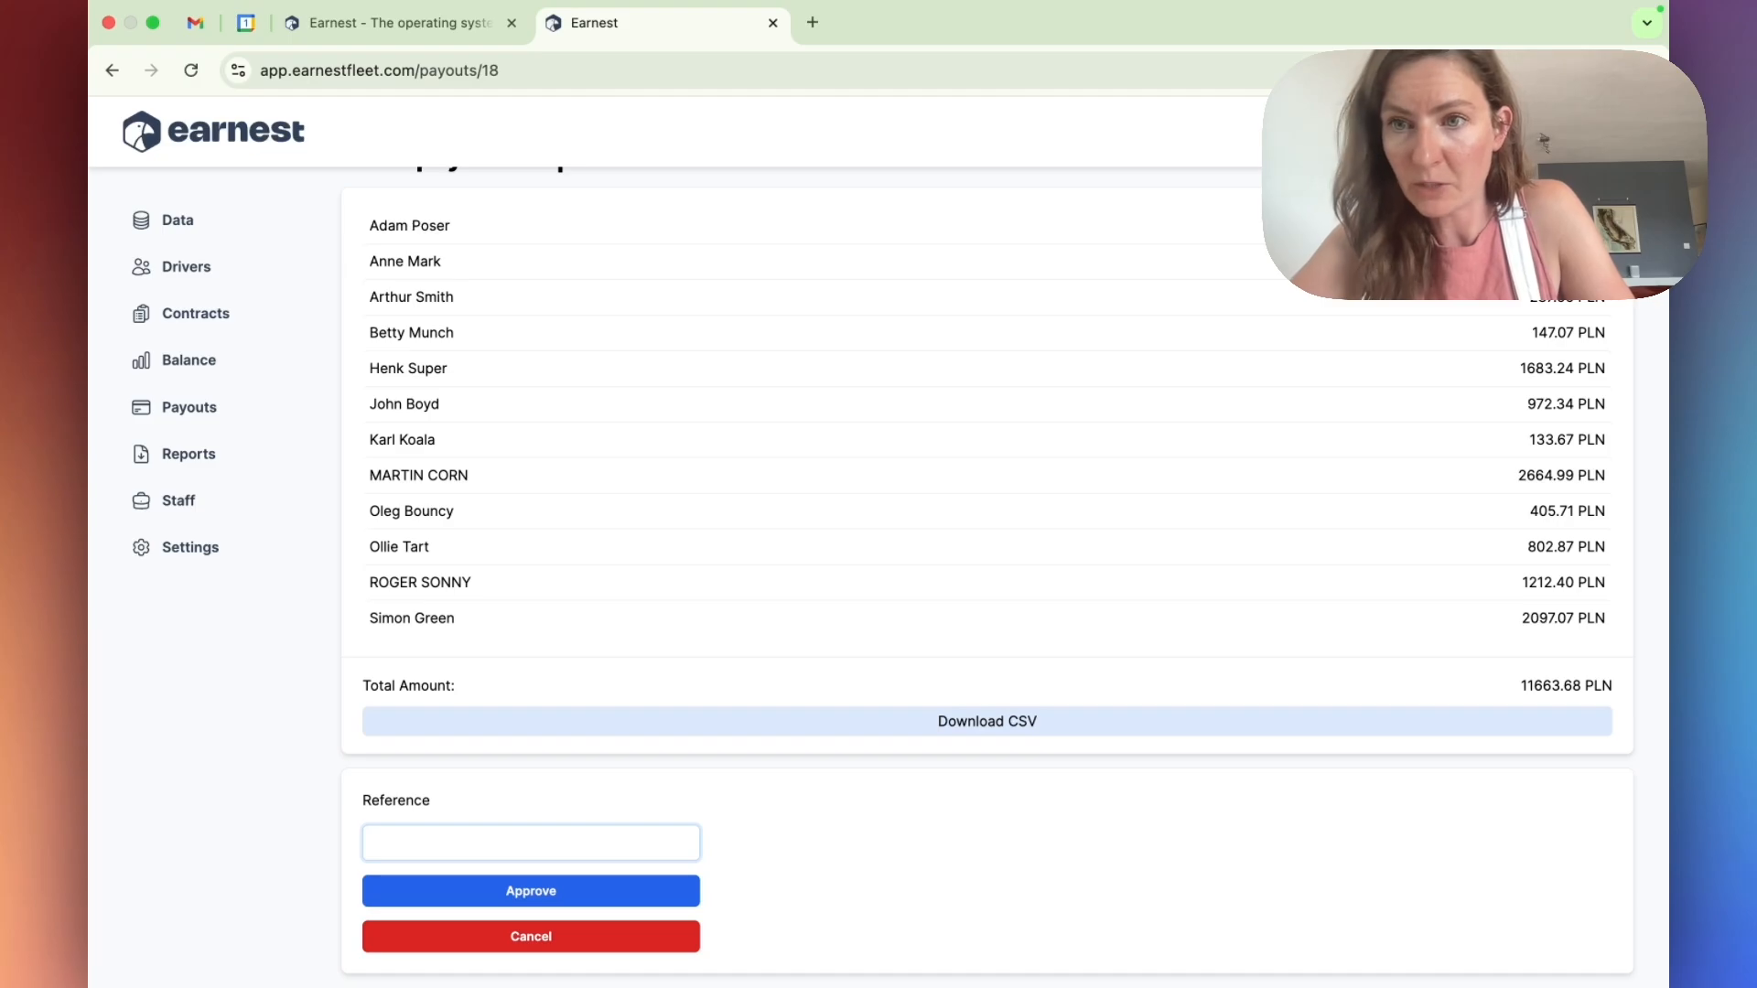
text(ROTE)
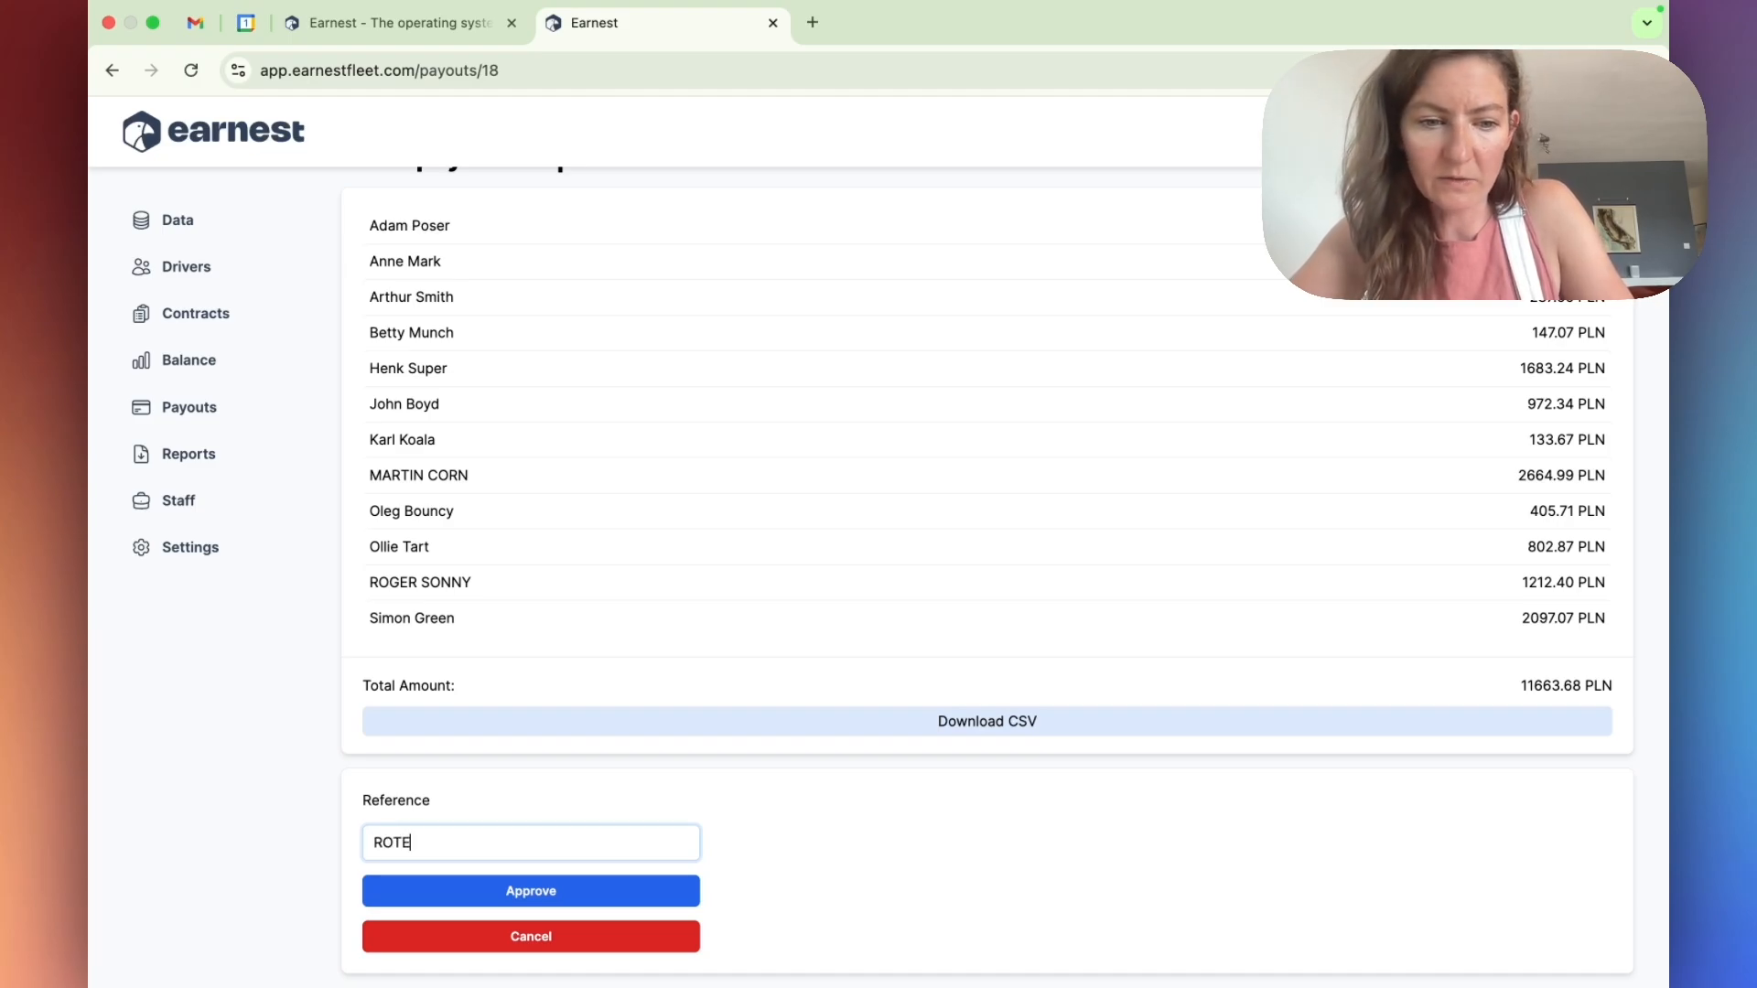
text(HSMARDS)
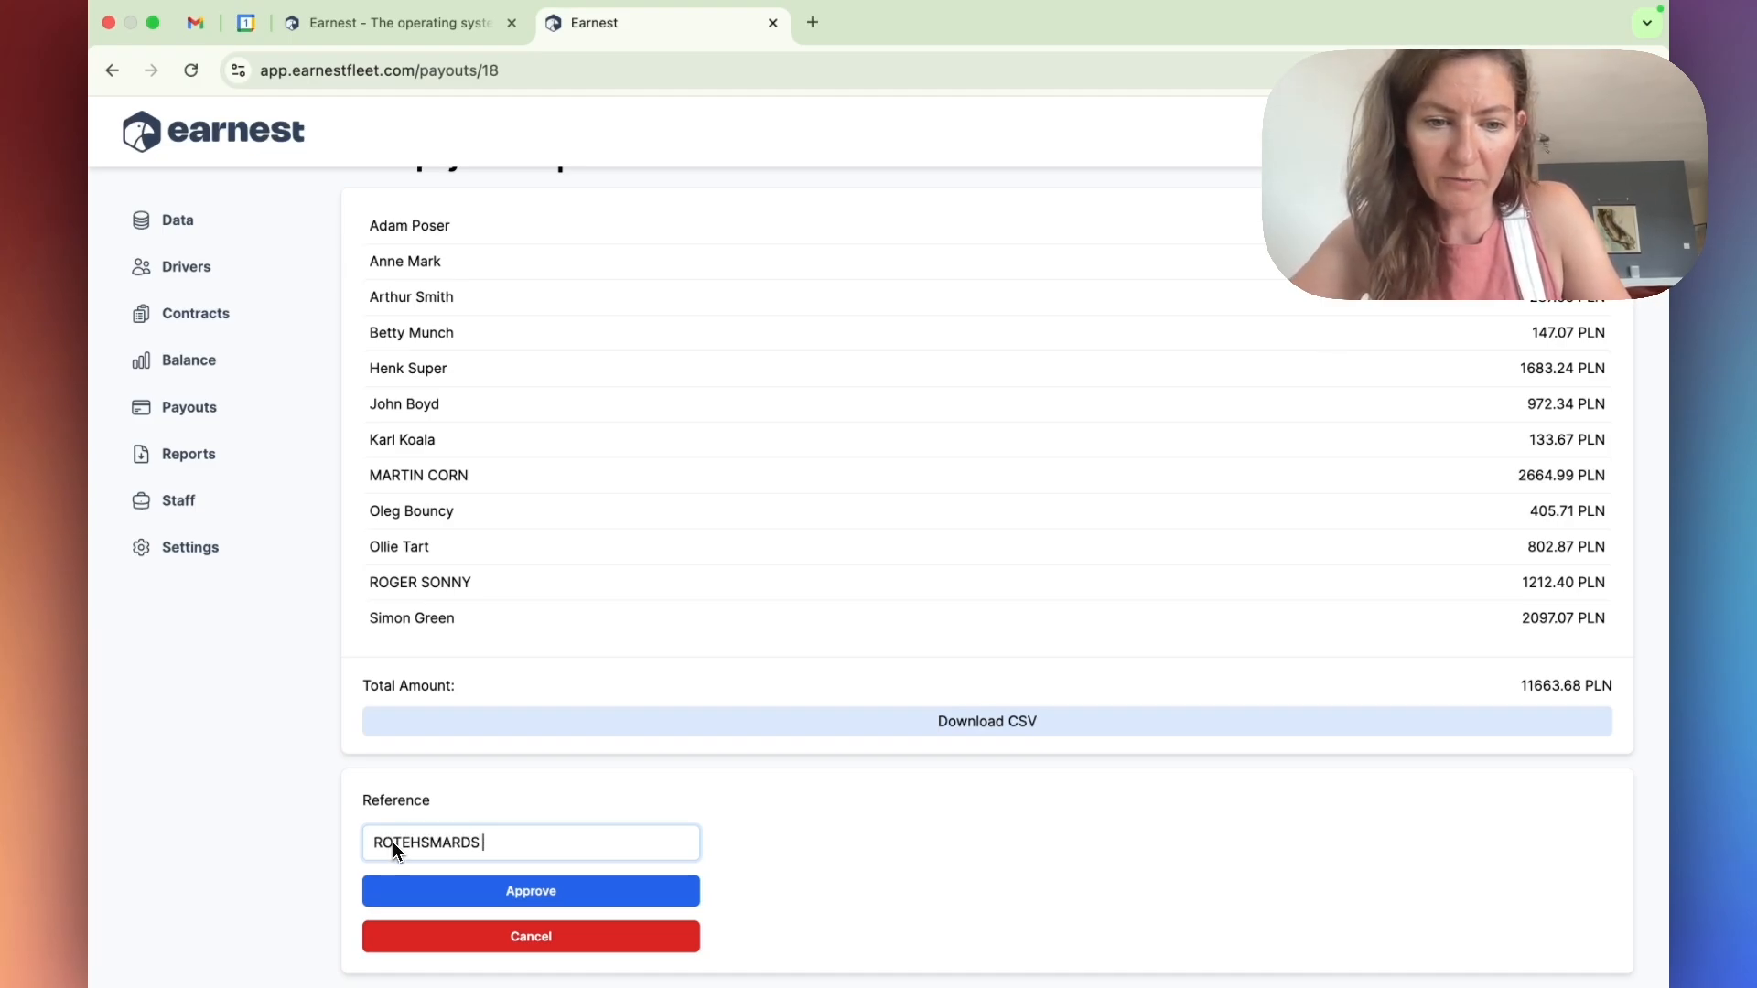
click(420, 891)
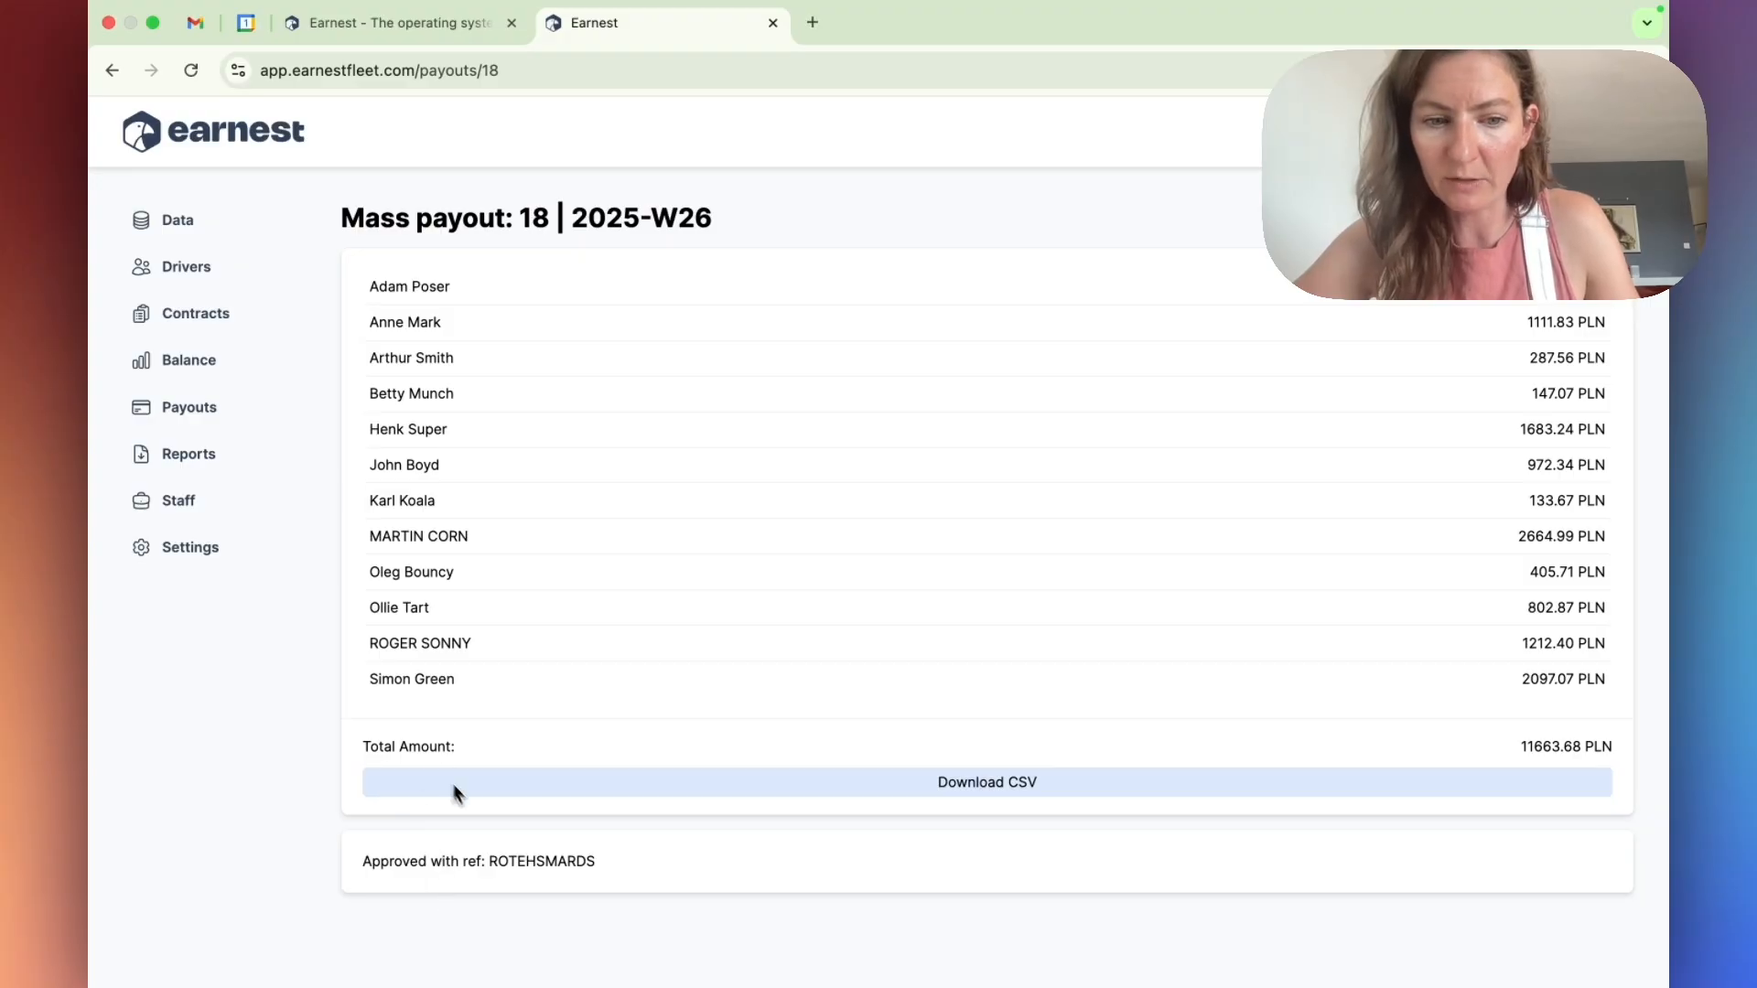
click(194, 409)
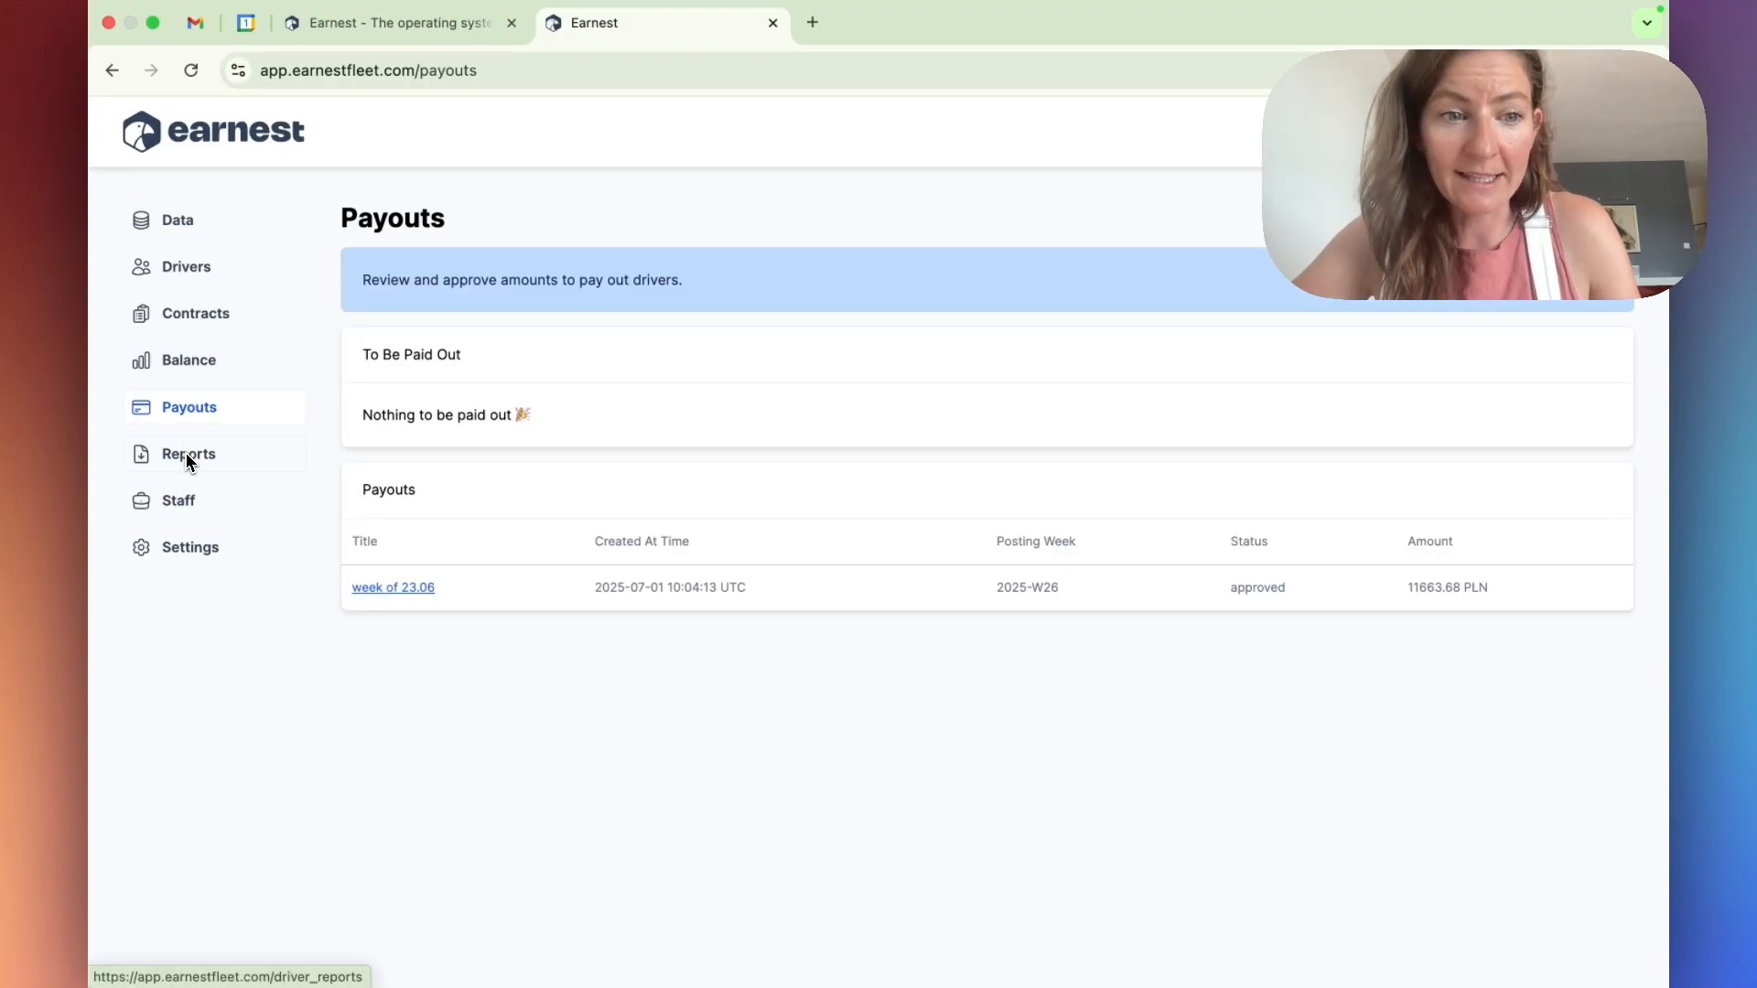
Open the first driver's report for 2025-06-23 to 2025-06-29 and review its earnings, deductions and payouts
click(185, 453)
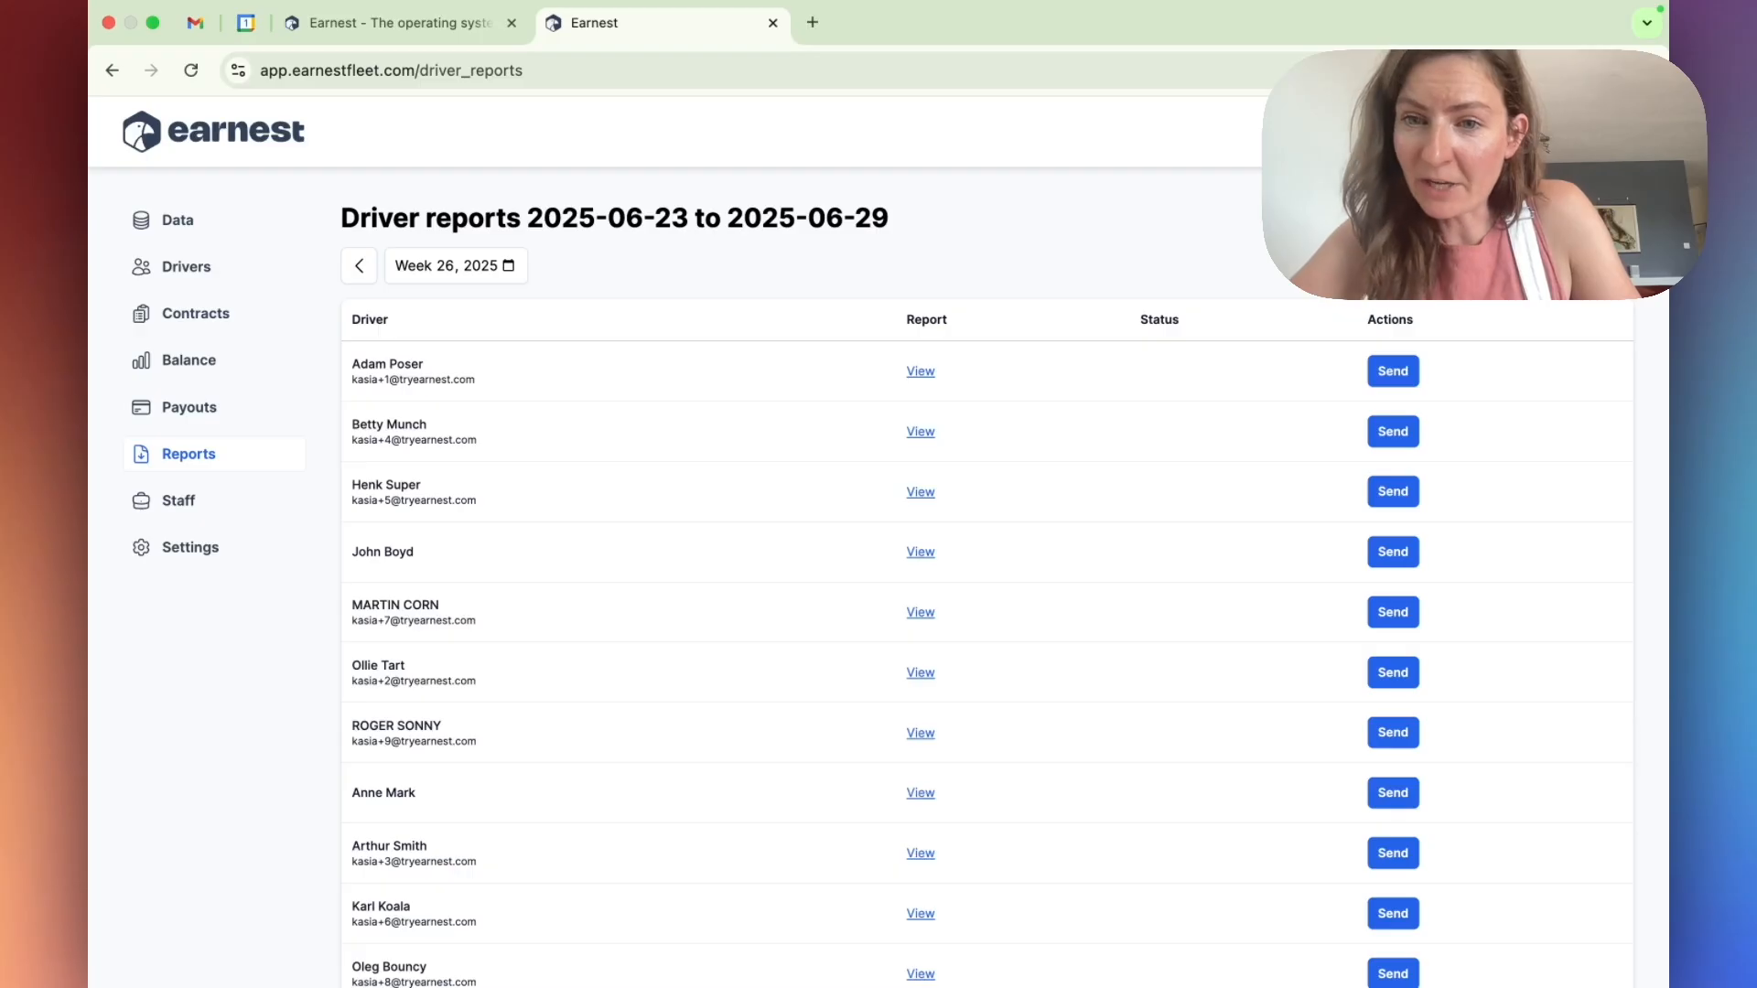
click(928, 380)
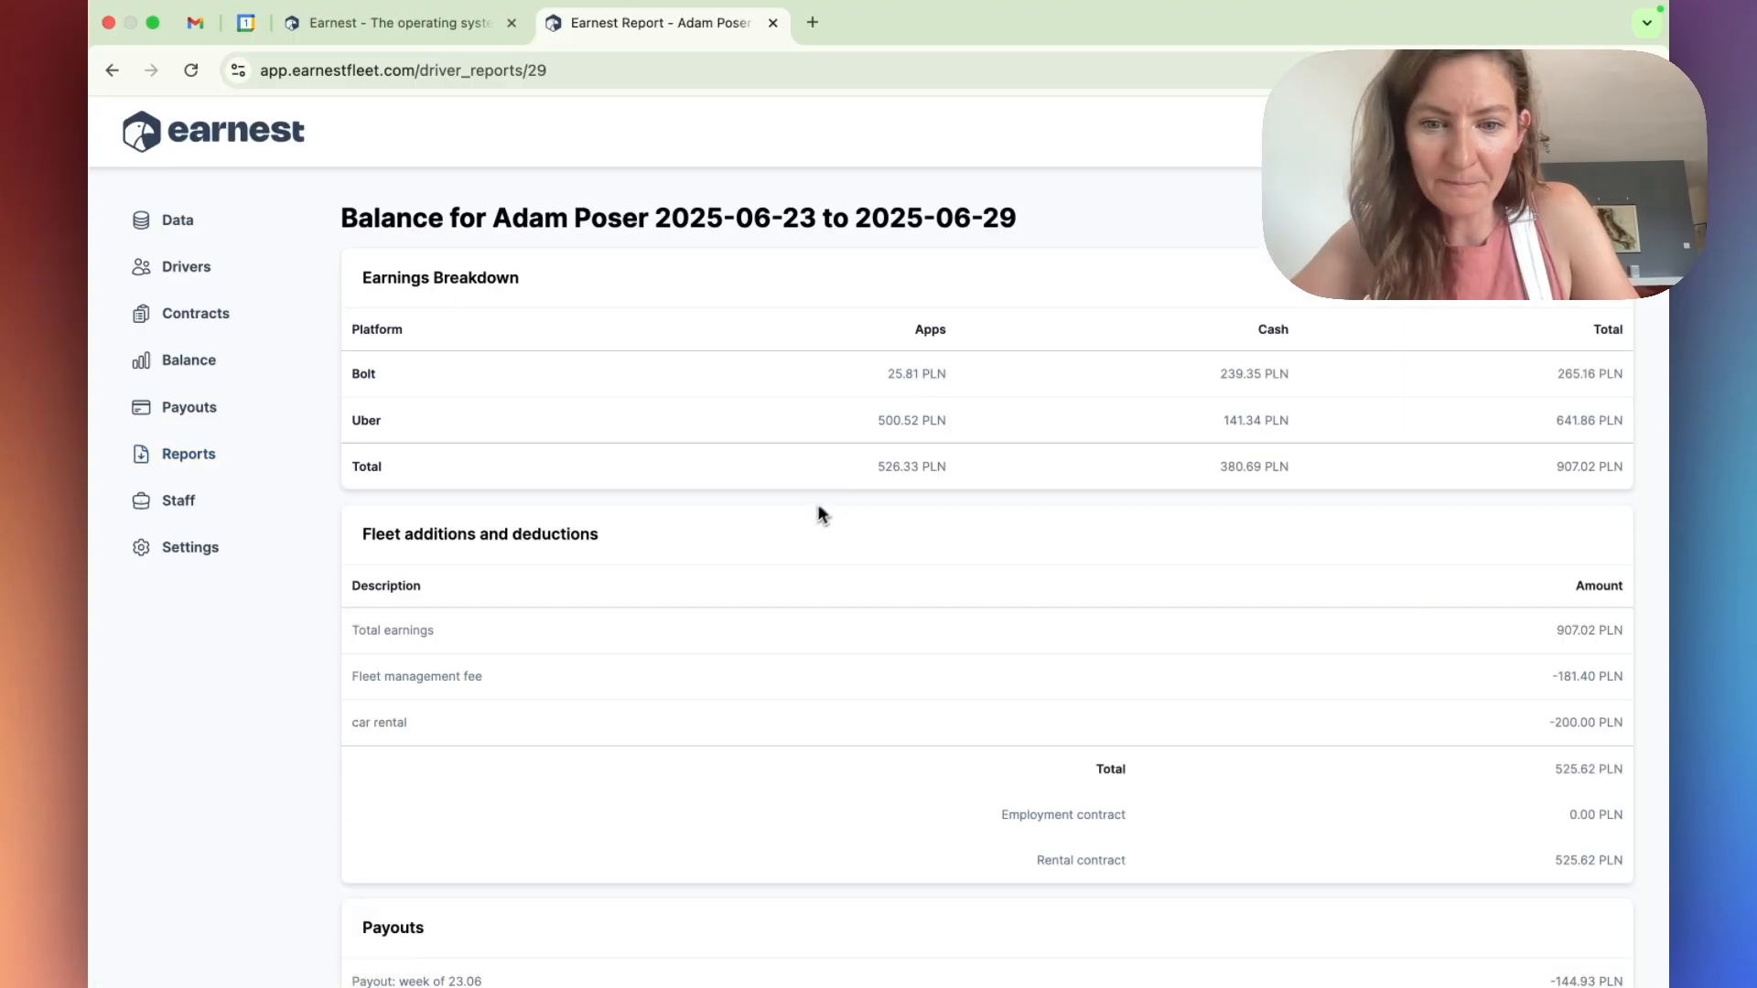
scroll(817, 512, down, 5)
scroll(810, 524, up, 5)
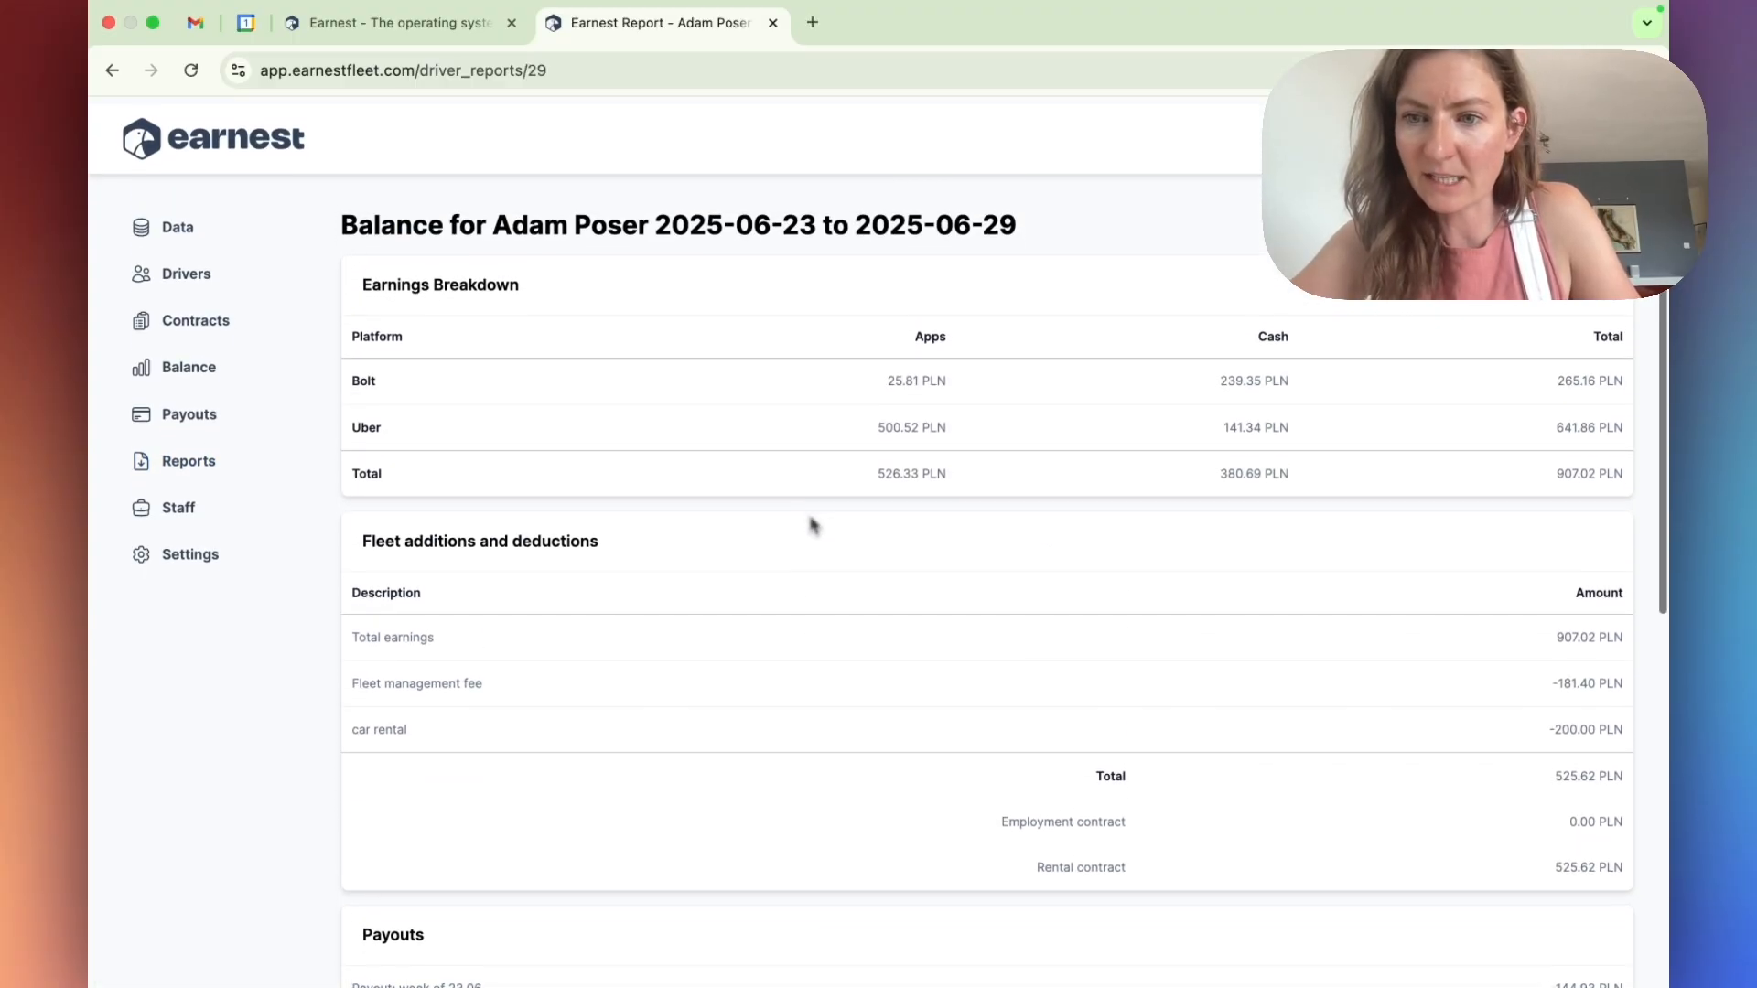
Return to the driver reports for week 26, 2025, send all of them to the drivers and check their sending status
click(209, 461)
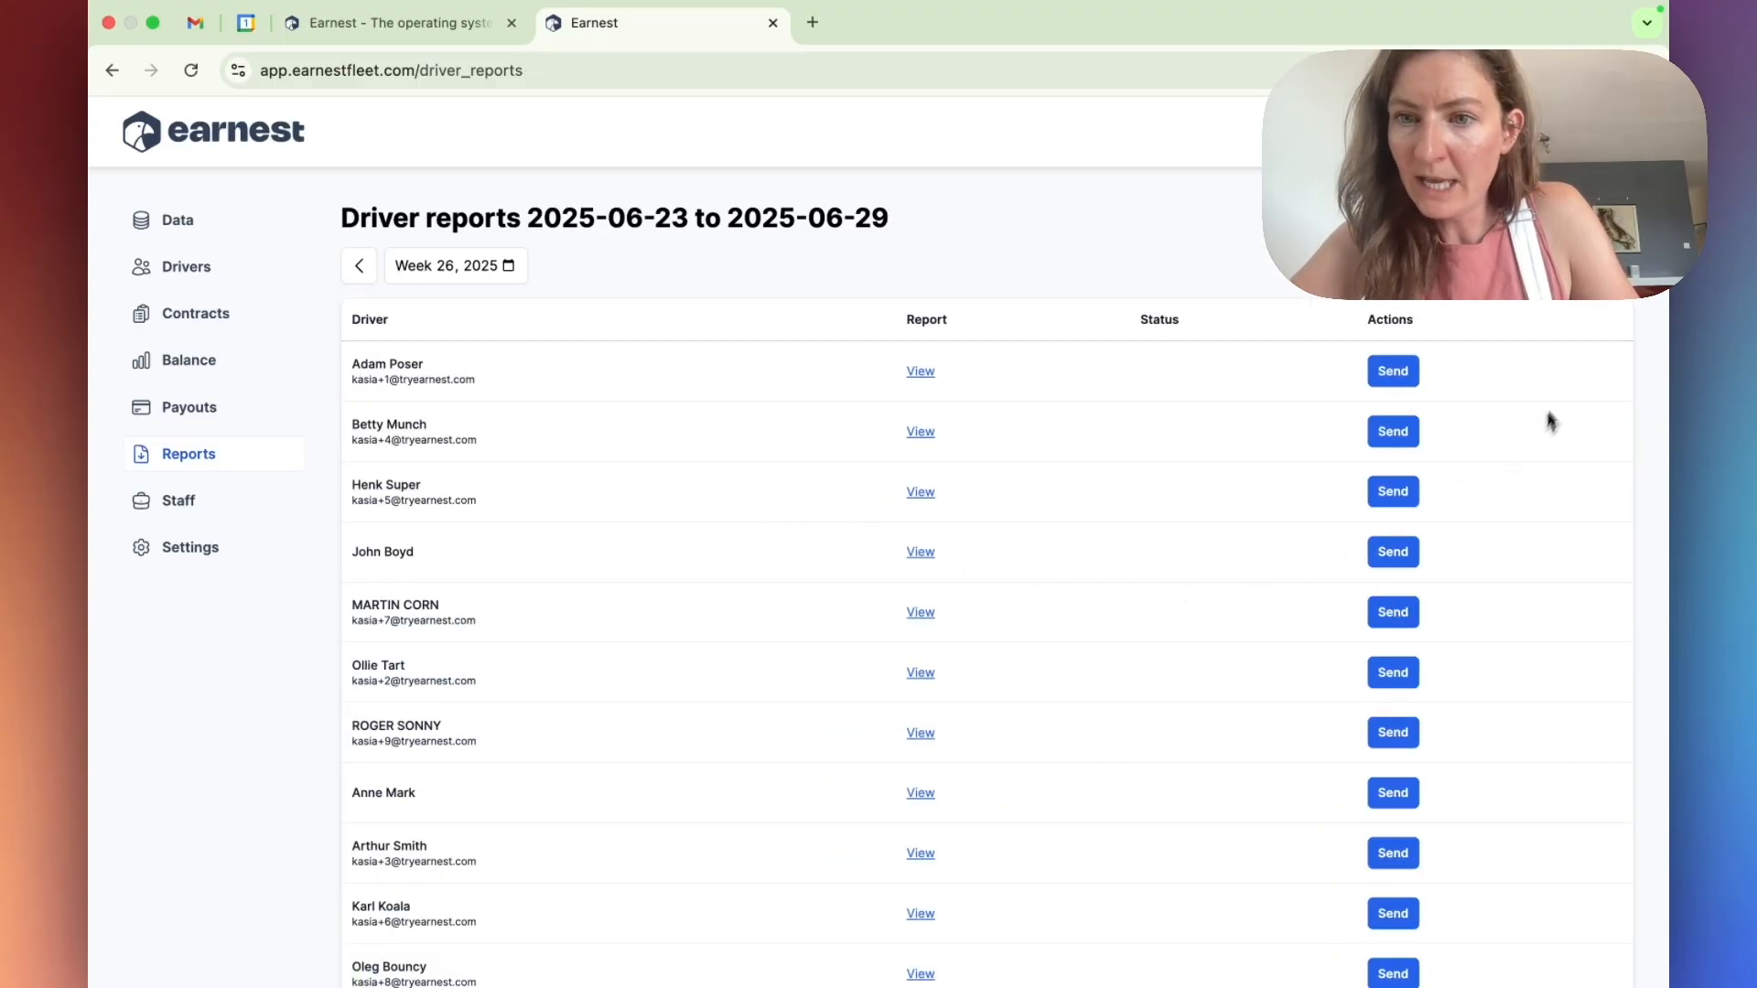
click(1587, 264)
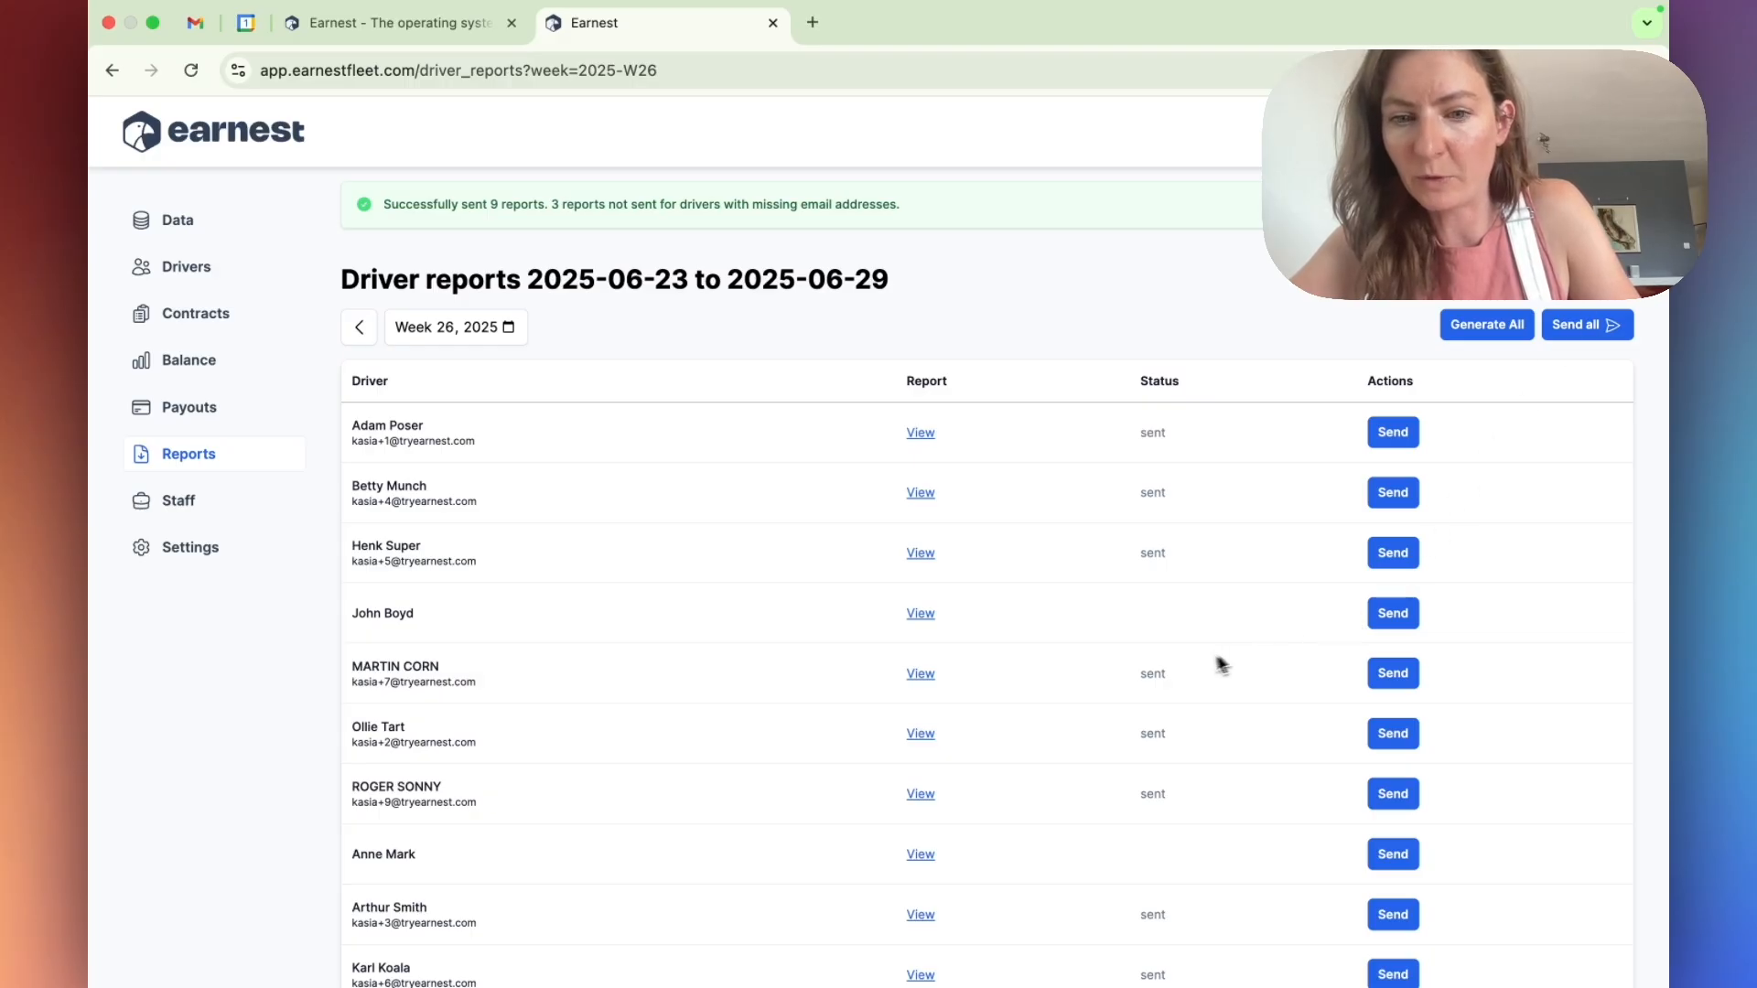
scroll(1189, 660, down, 3)
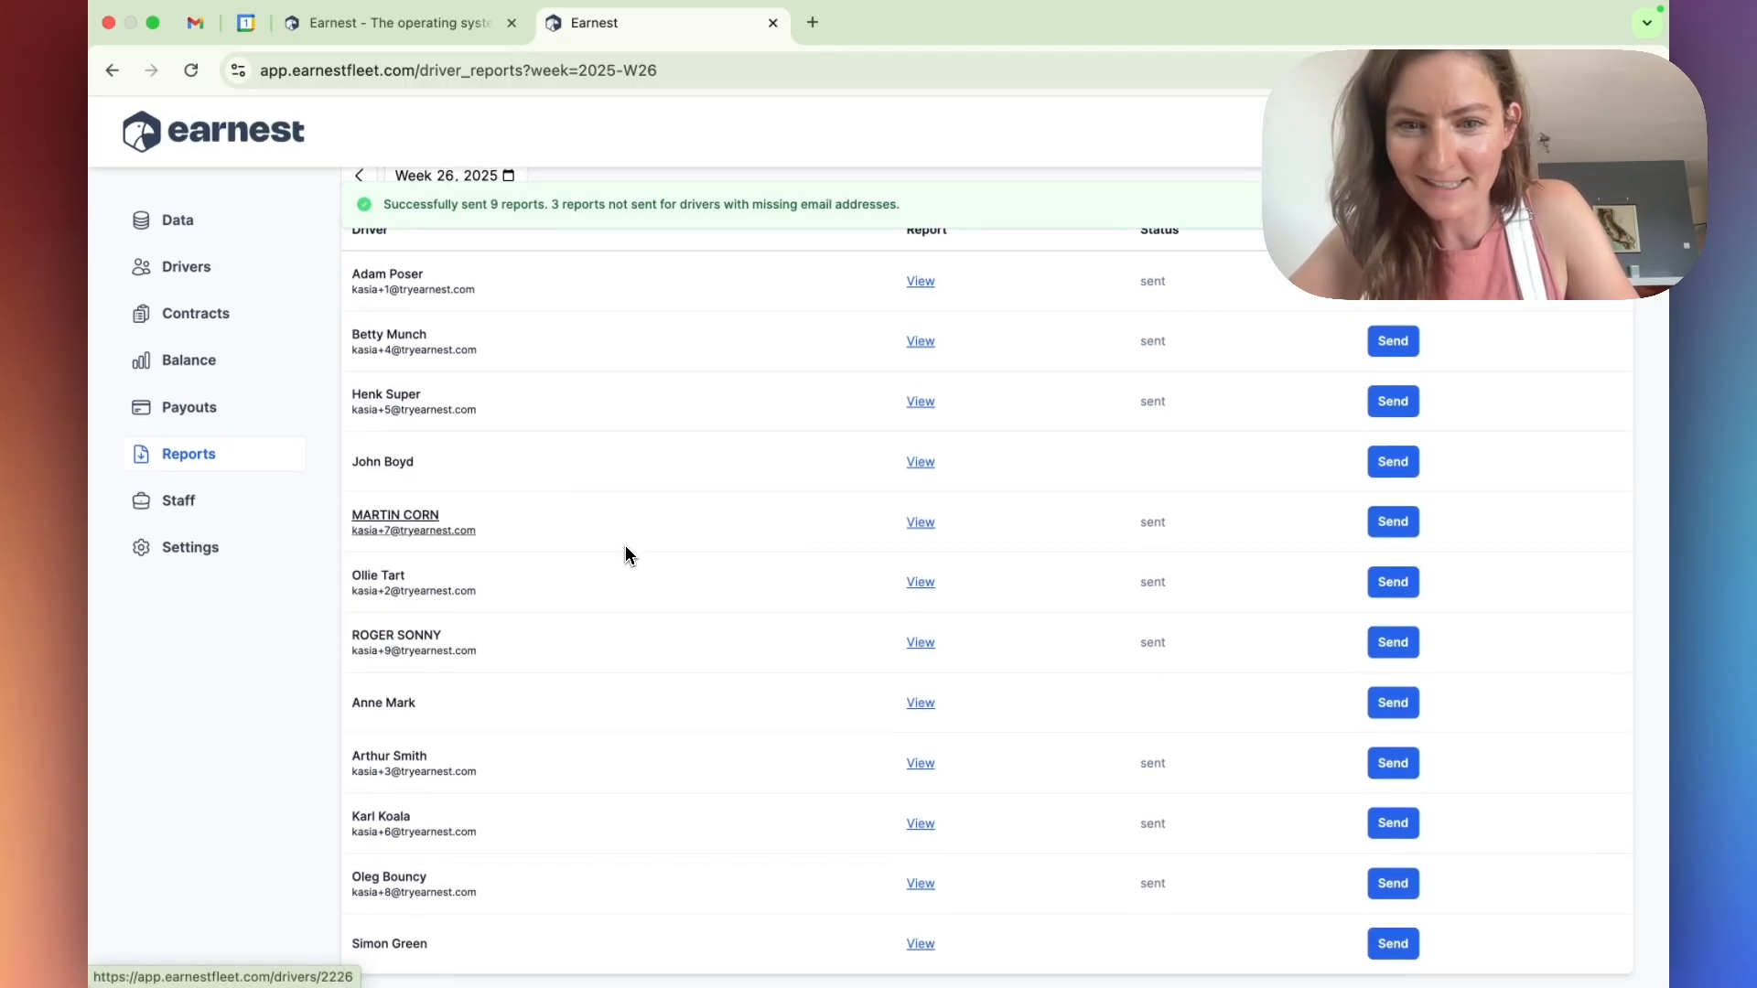
scroll(624, 546, up, 3)
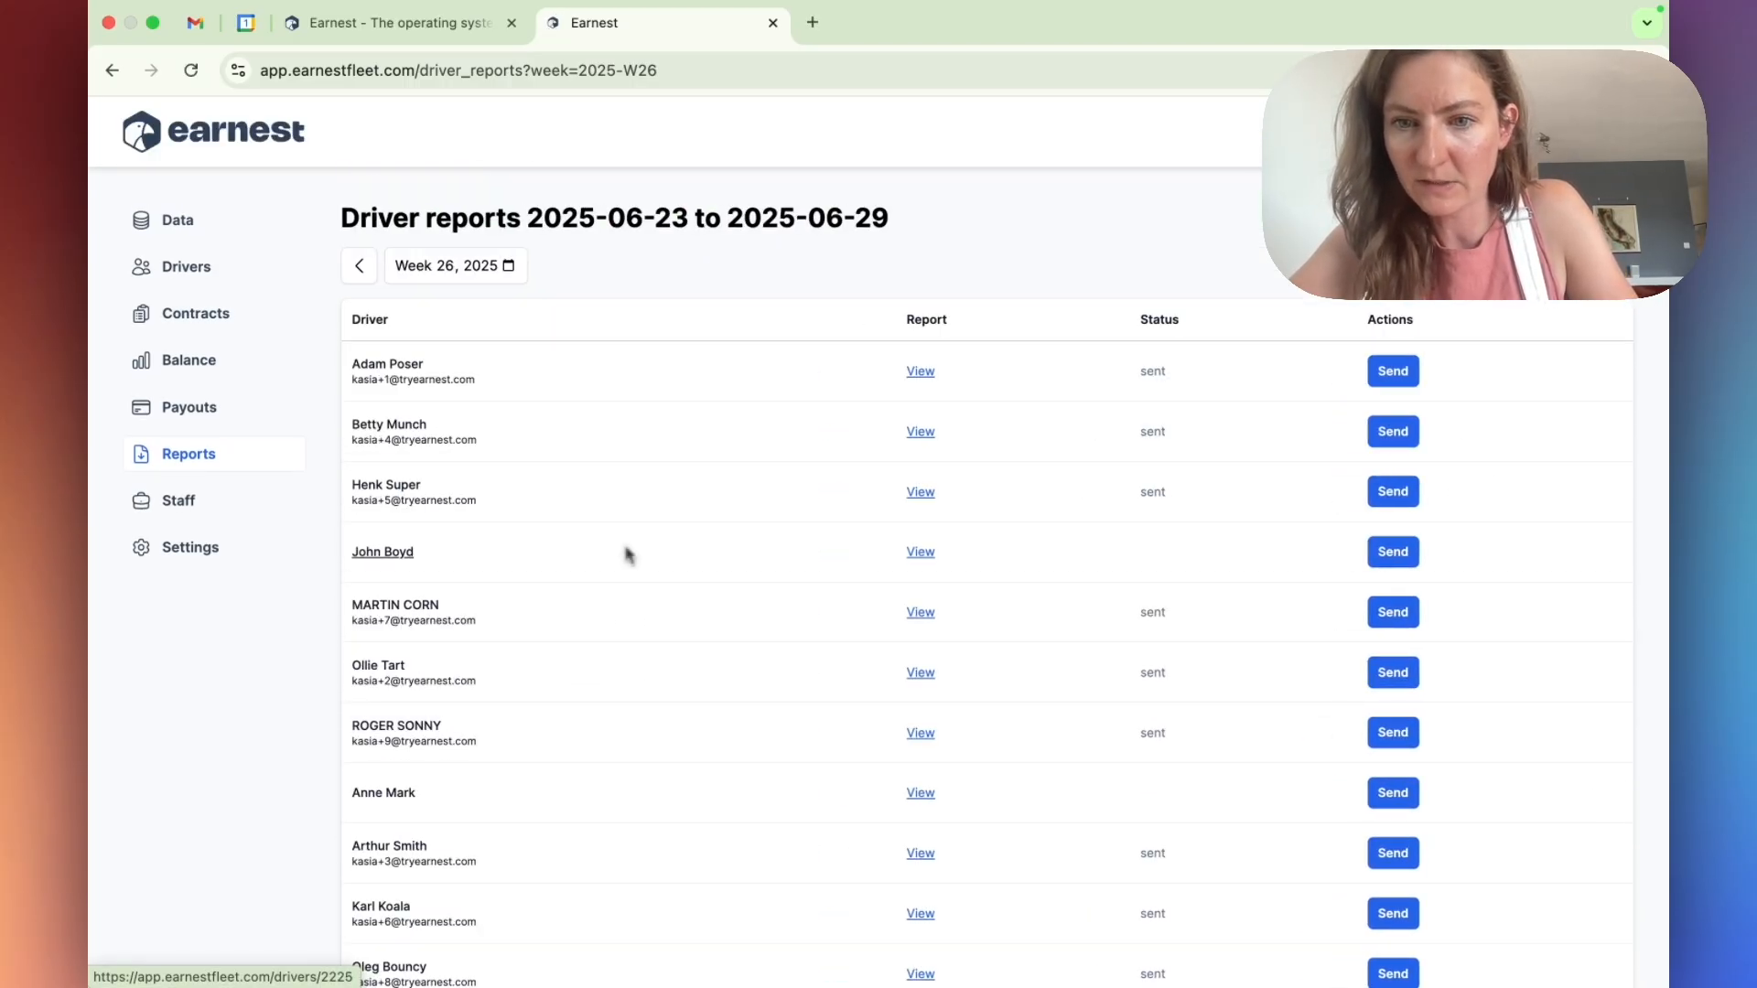